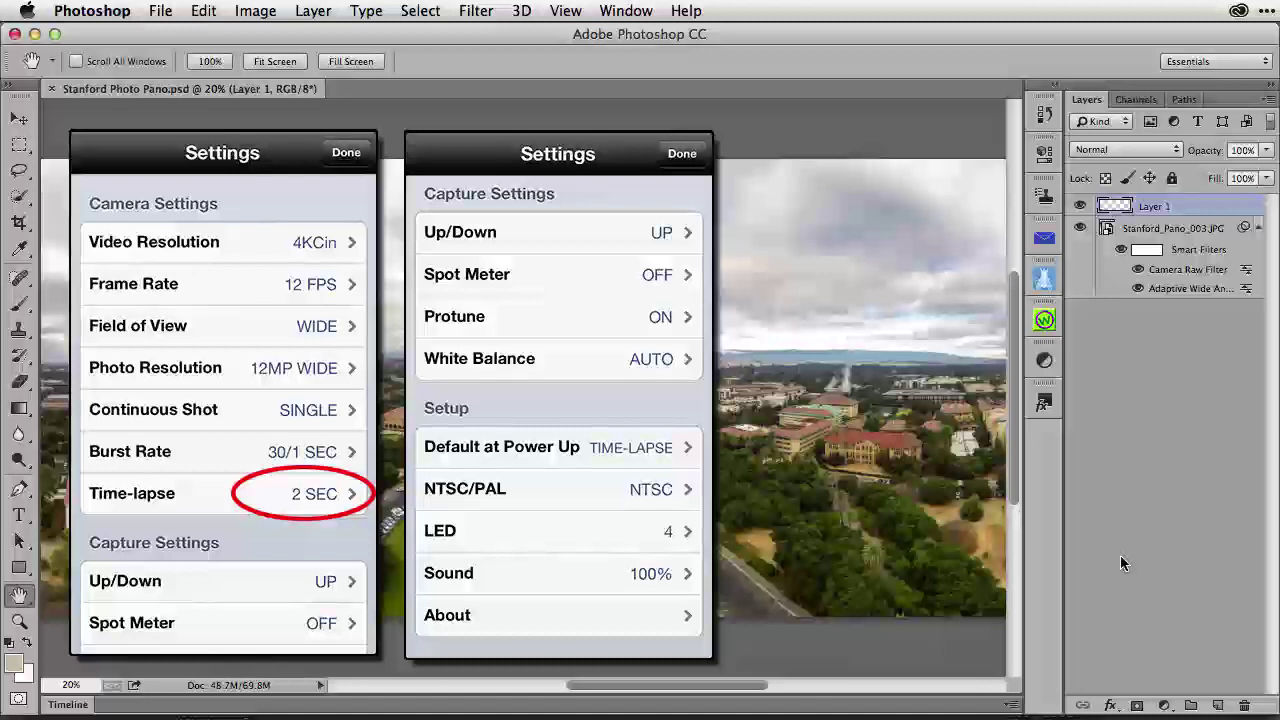
# Browse to the Stanford Pano Demos folder in Adobe Bridge with Cmd+Alt+O
pyautogui.hotkey('shift', 'Down')
pyautogui.hotkey('shift', 'Down')
pyautogui.hotkey('shift', 'Down')
pyautogui.hotkey('shift', 'Down')
pyautogui.hotkey('shift', 'Down')
pyautogui.hotkey('shift', 'Down')
pyautogui.hotkey('shift', 'Down')
pyautogui.hotkey('shift', 'Down')
pyautogui.hotkey('shift', 'Down')
pyautogui.hotkey('shift', 'Down')
pyautogui.hotkey('shift', 'Down')
pyautogui.hotkey('shift', 'Down')
pyautogui.hotkey('shift', 'Down')
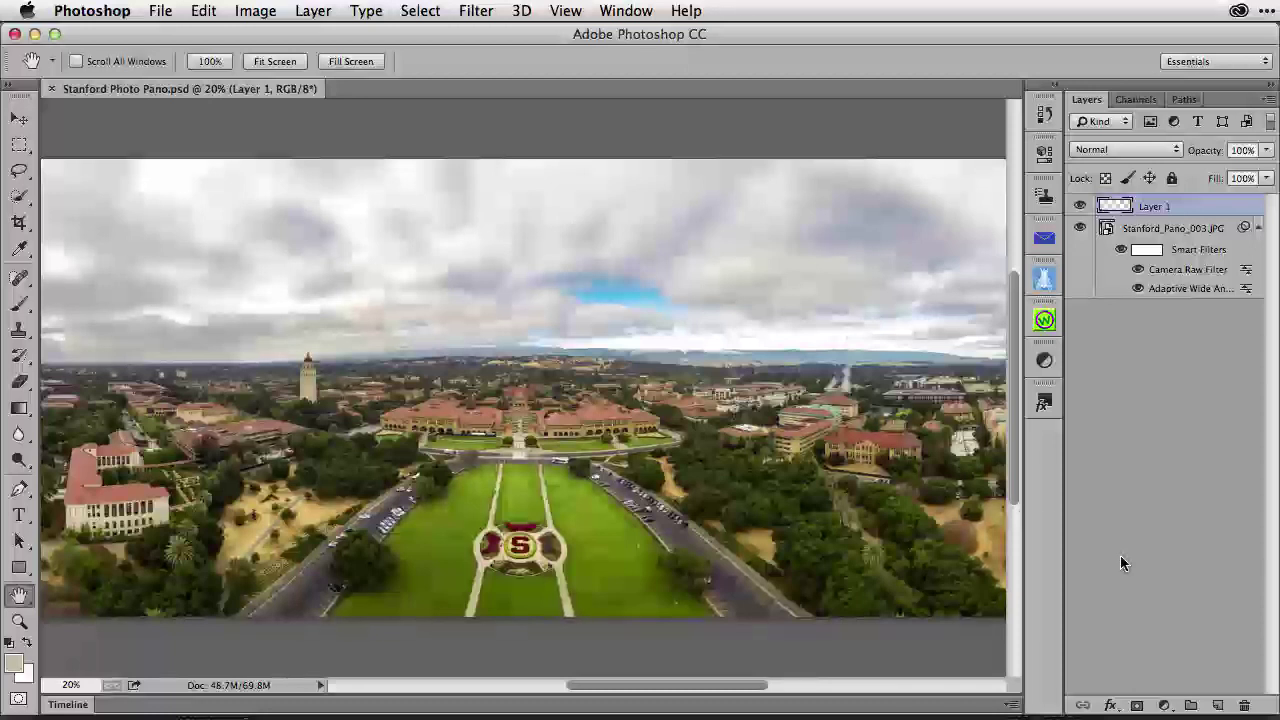
pyautogui.press('super+alt+o')
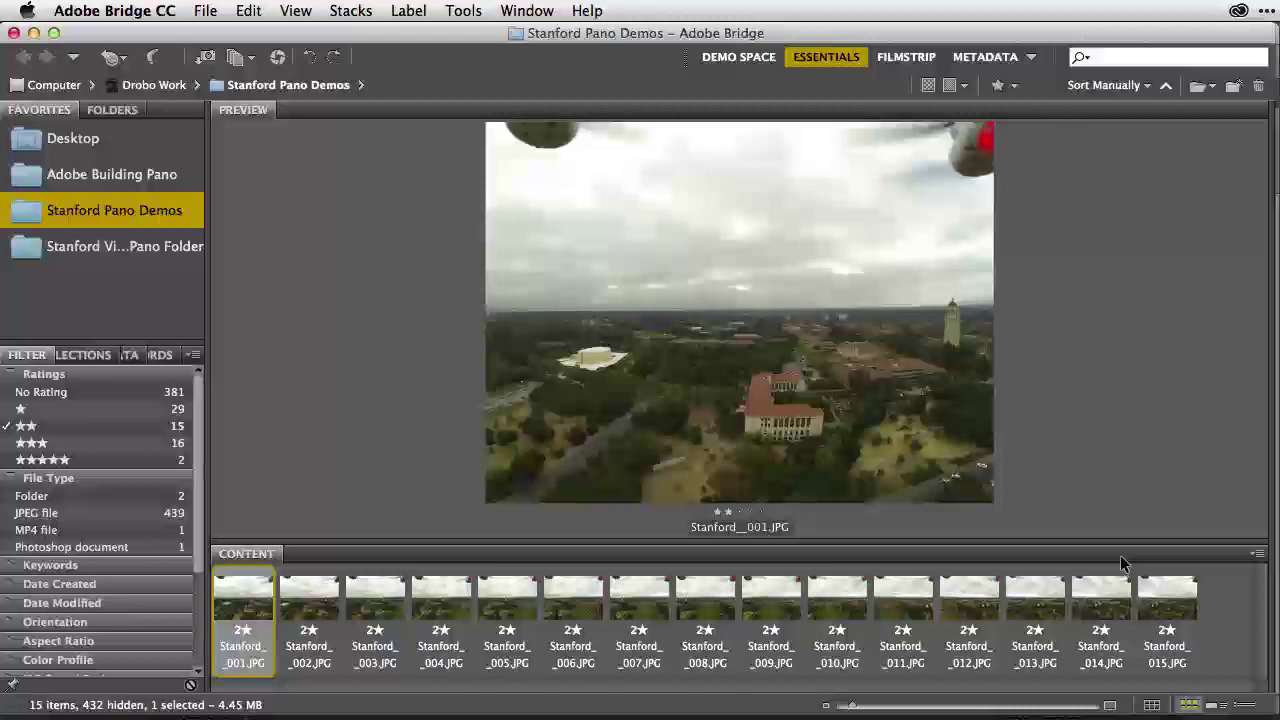
pyautogui.press('Right')
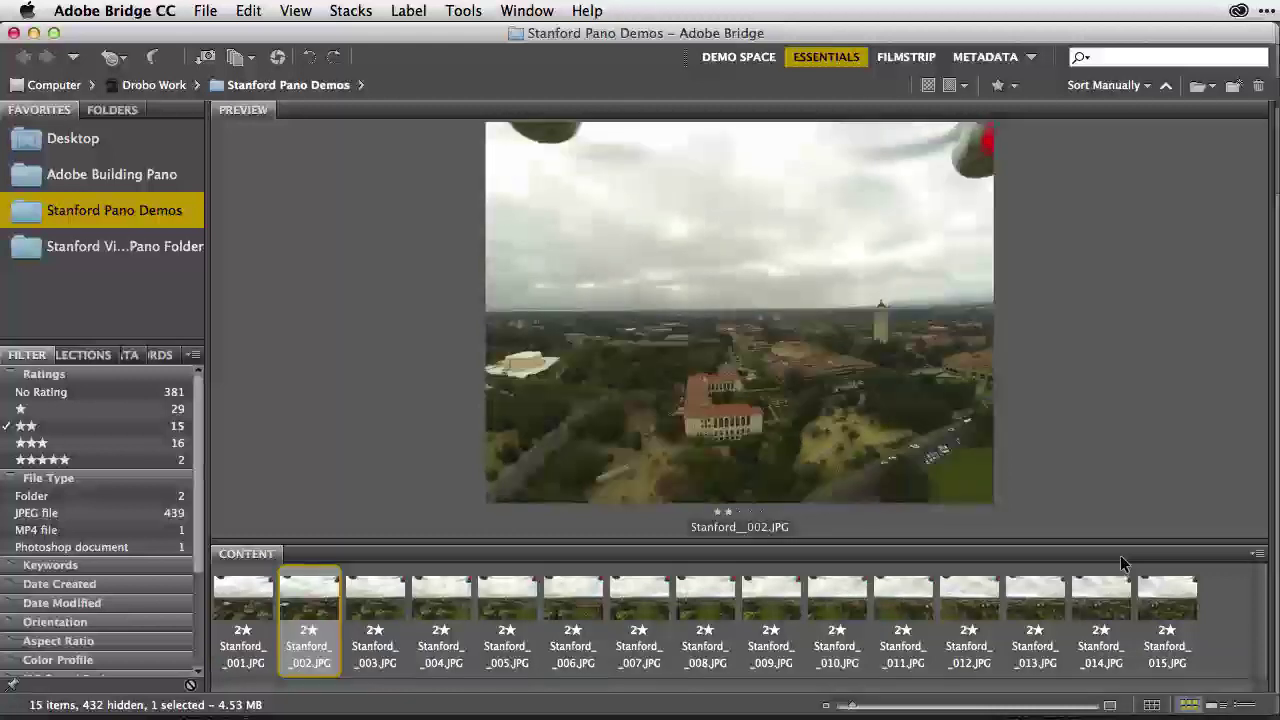
pyautogui.press('Right')
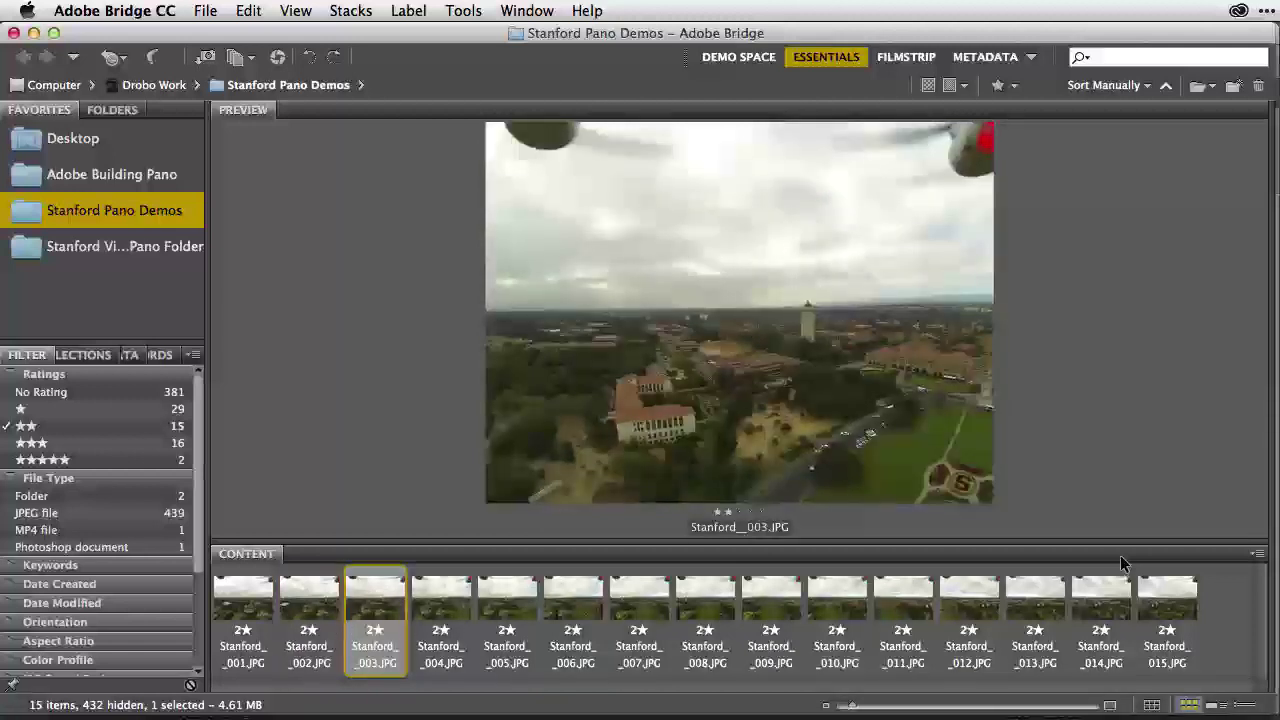
pyautogui.press('Right')
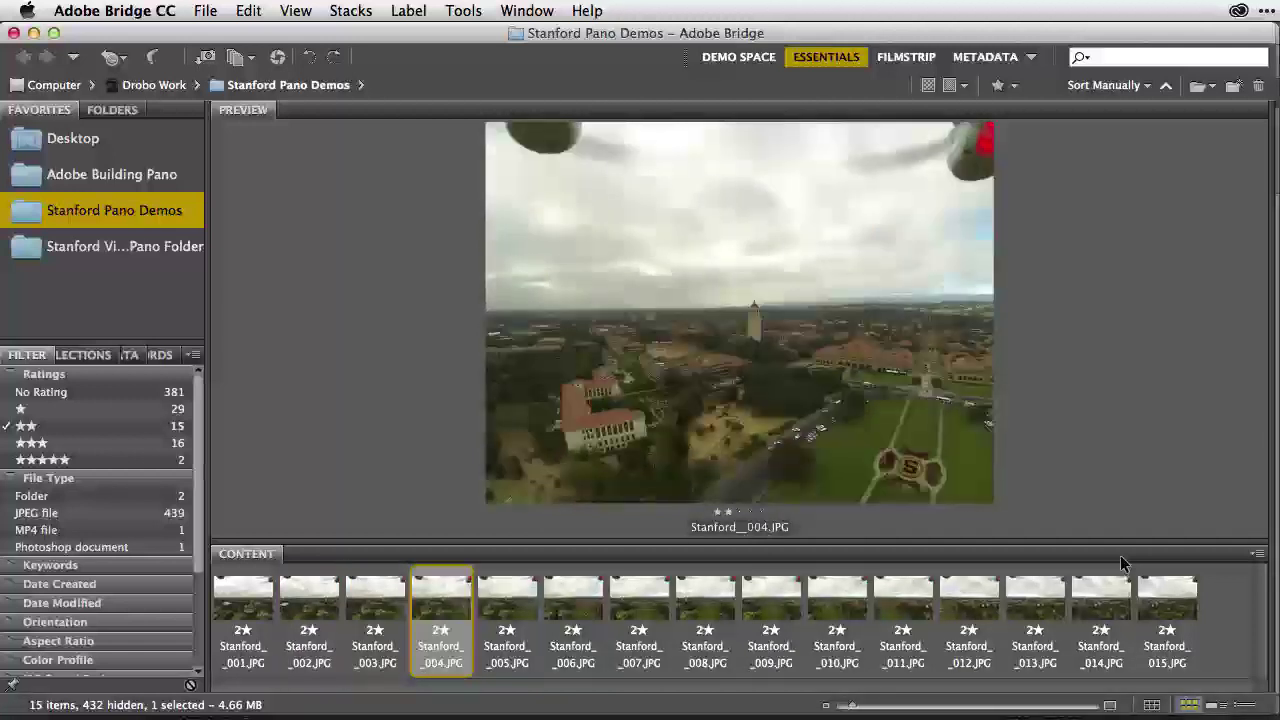
pyautogui.press('Right')
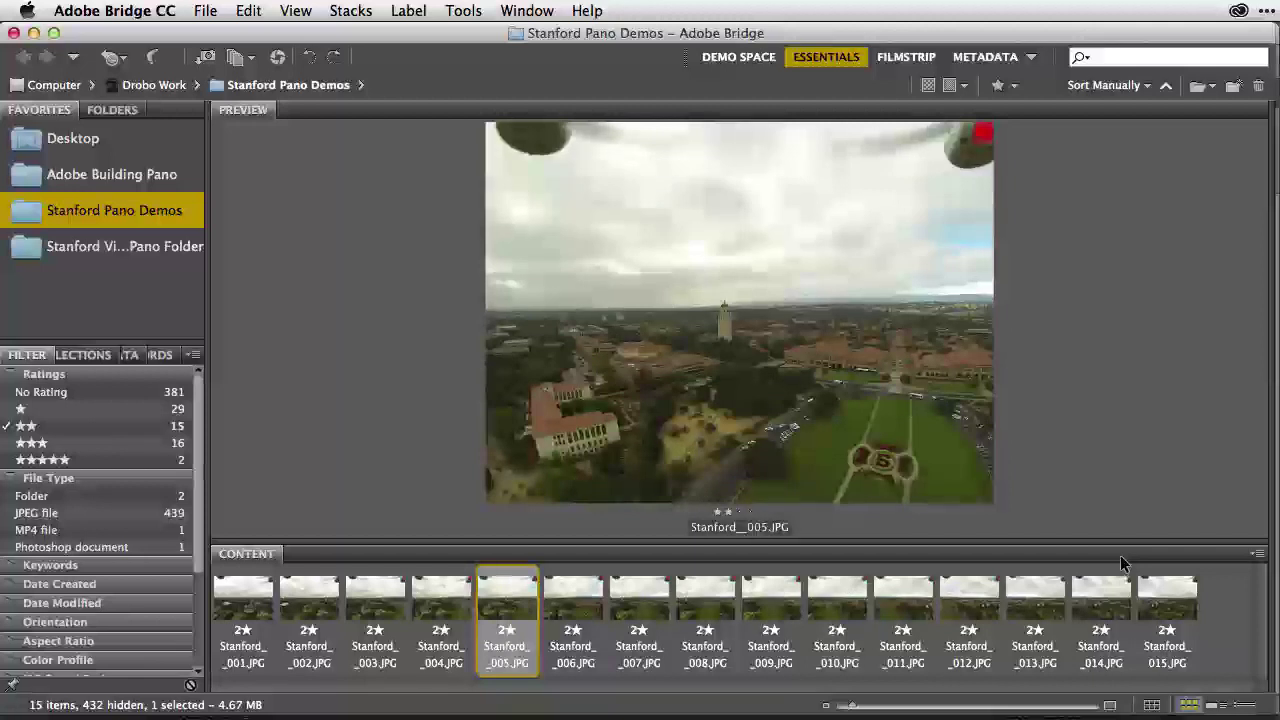
pyautogui.press('Right')
pyautogui.press('Right')
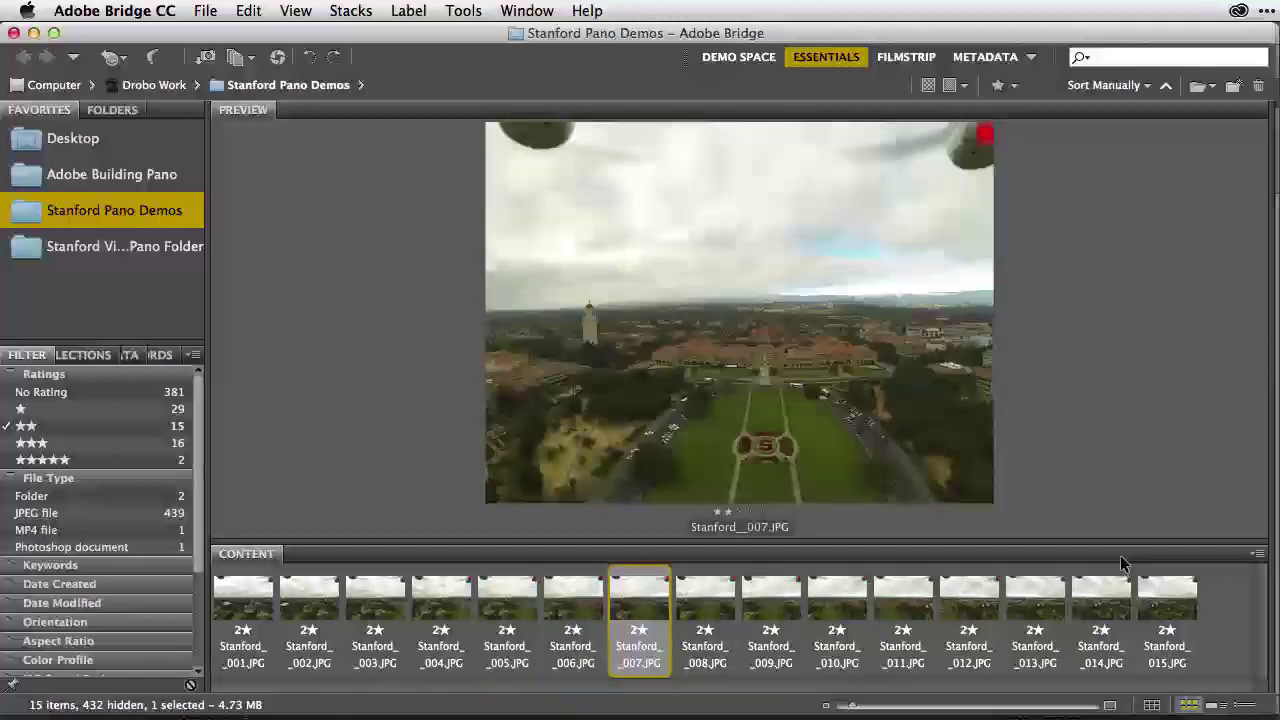
pyautogui.press('Right')
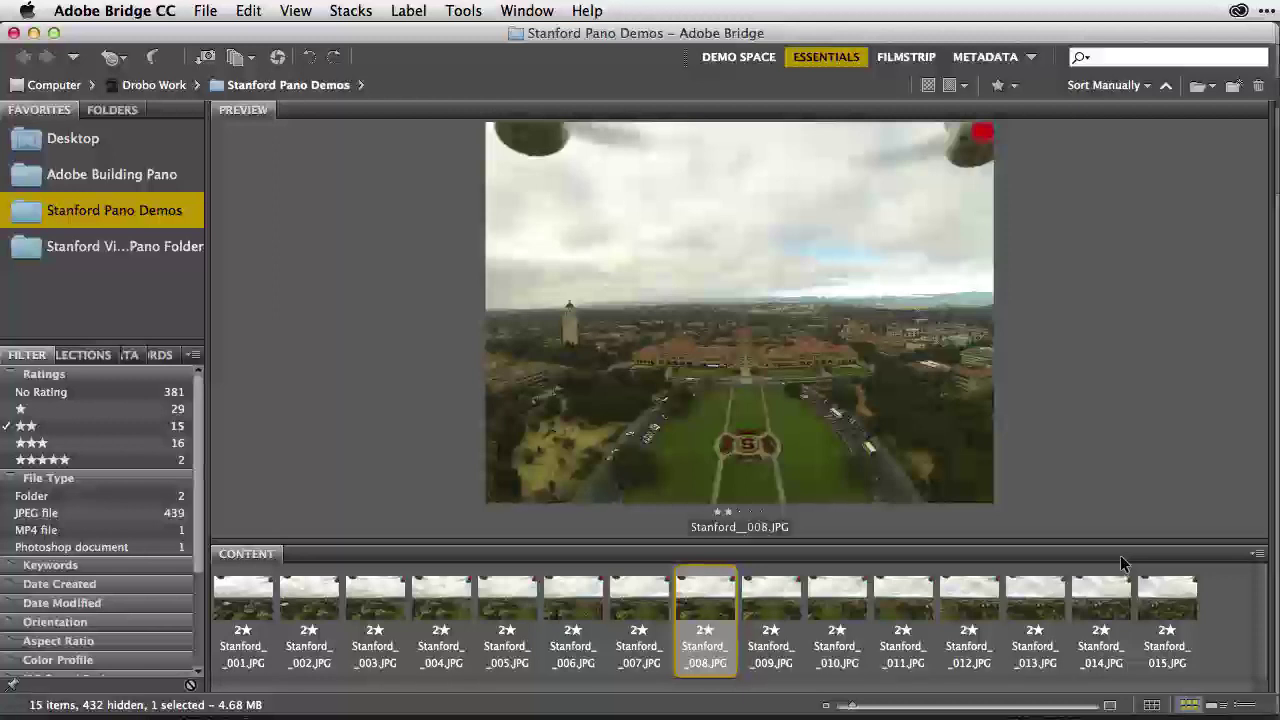
pyautogui.press('Right')
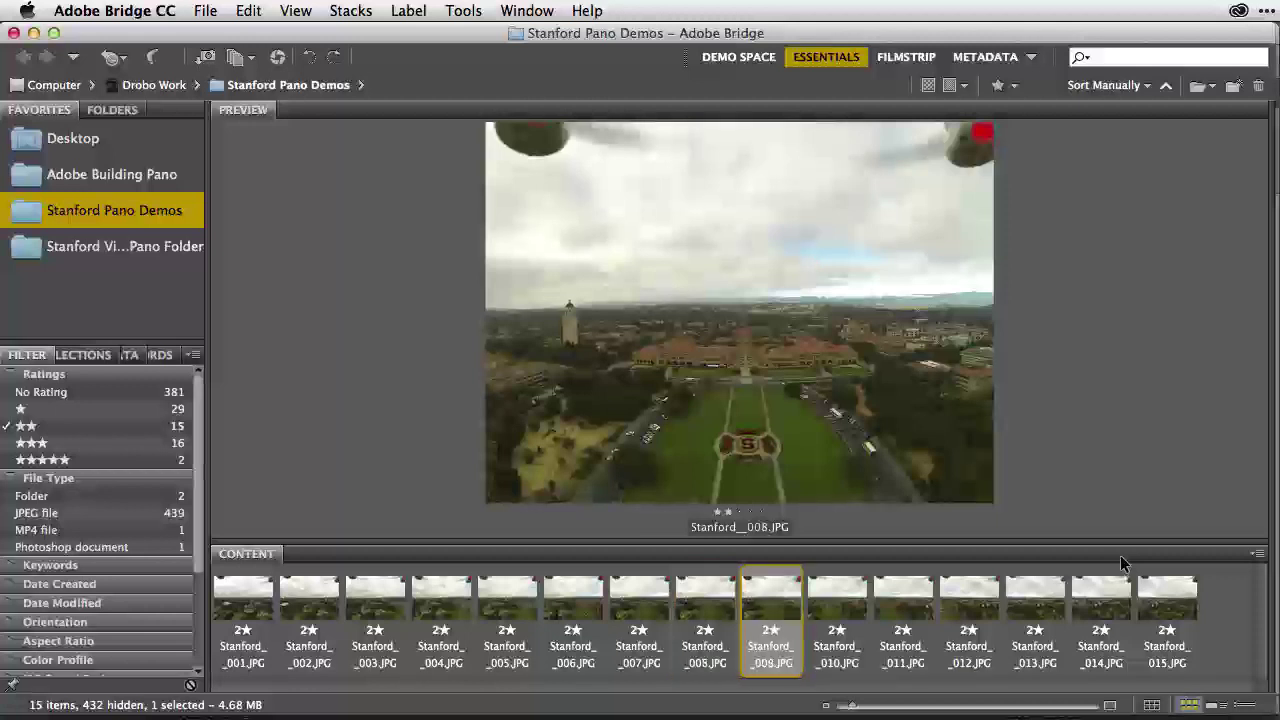
pyautogui.press('Right')
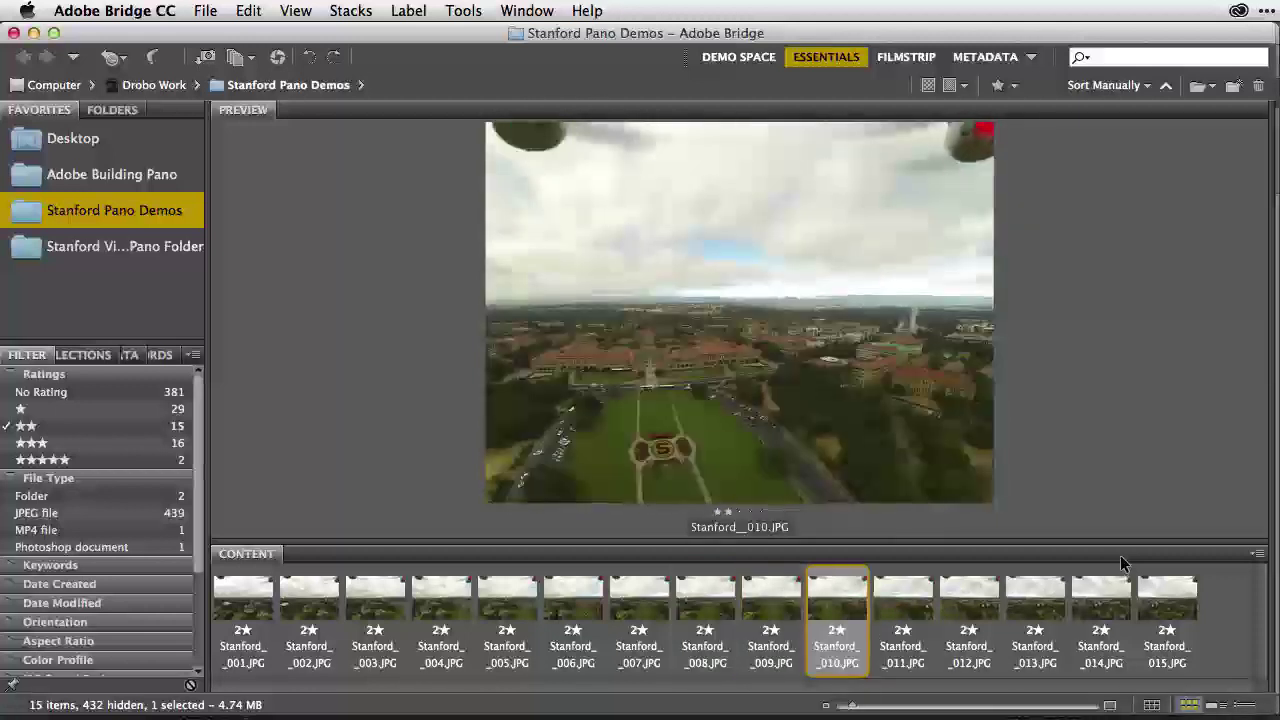
pyautogui.press('Right')
pyautogui.press('Right')
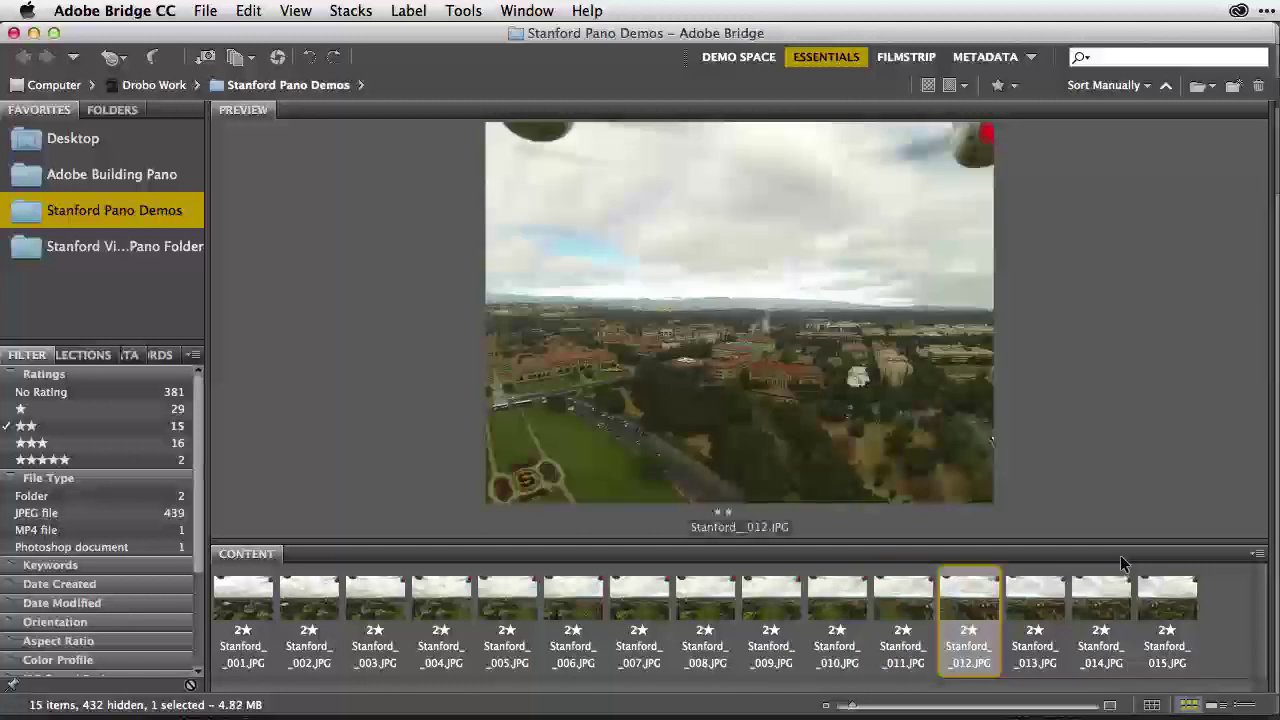
pyautogui.press('Right')
pyautogui.press('Right')
pyautogui.press('Right')
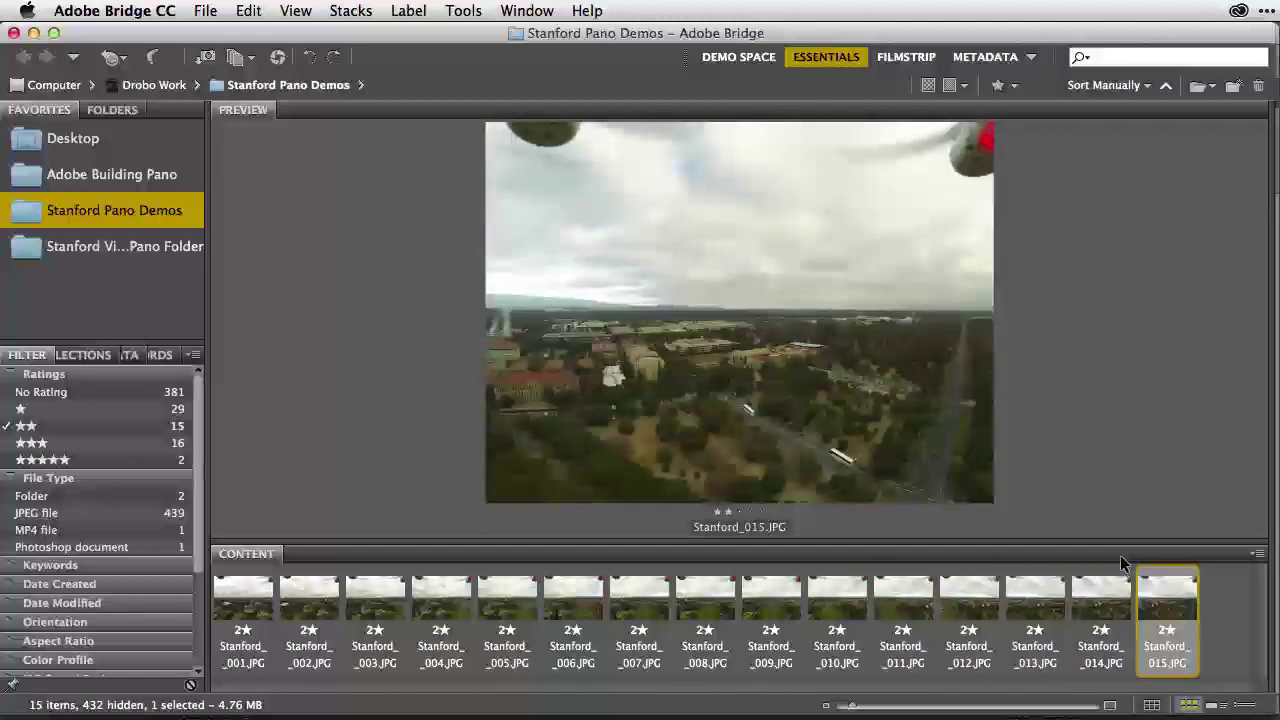
pyautogui.press('Left')
pyautogui.press('Left')
pyautogui.press('Left')
pyautogui.press('Left')
pyautogui.press('Left')
pyautogui.press('Left')
pyautogui.press('Left')
pyautogui.press('Left')
pyautogui.press('Left')
pyautogui.press('Left')
pyautogui.press('Left')
pyautogui.press('Left')
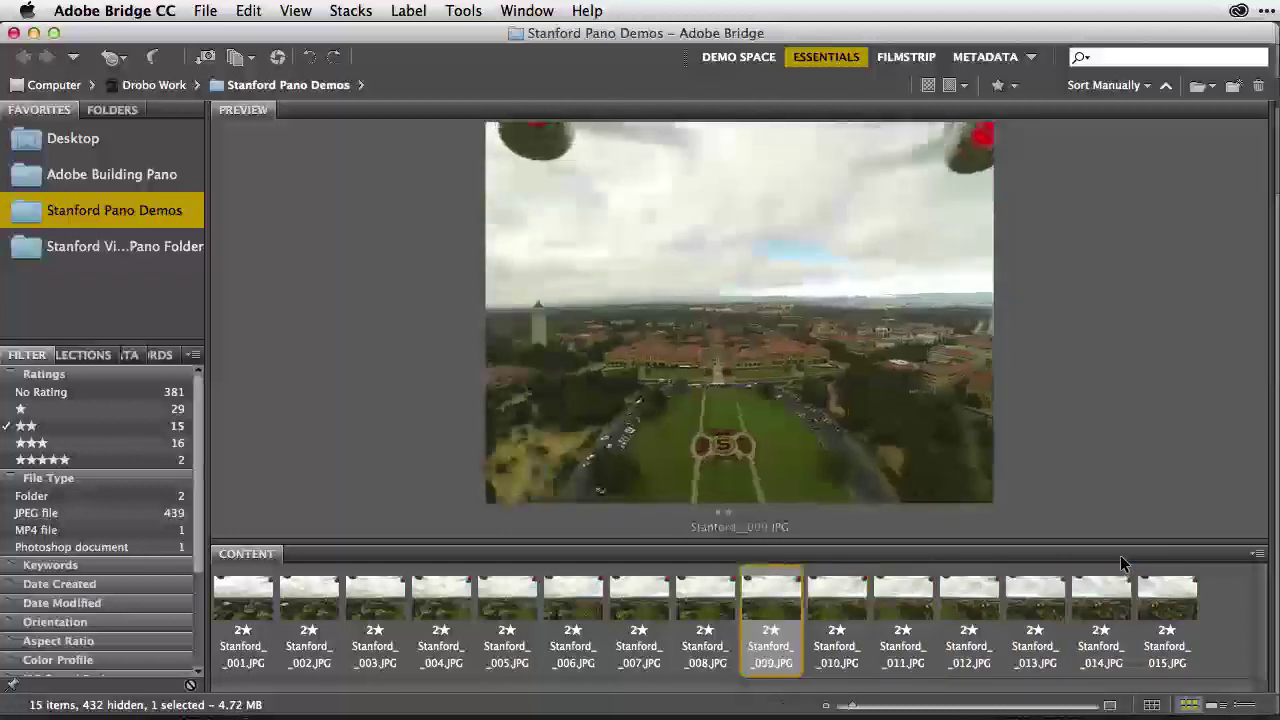
pyautogui.press('Left')
pyautogui.press('Left')
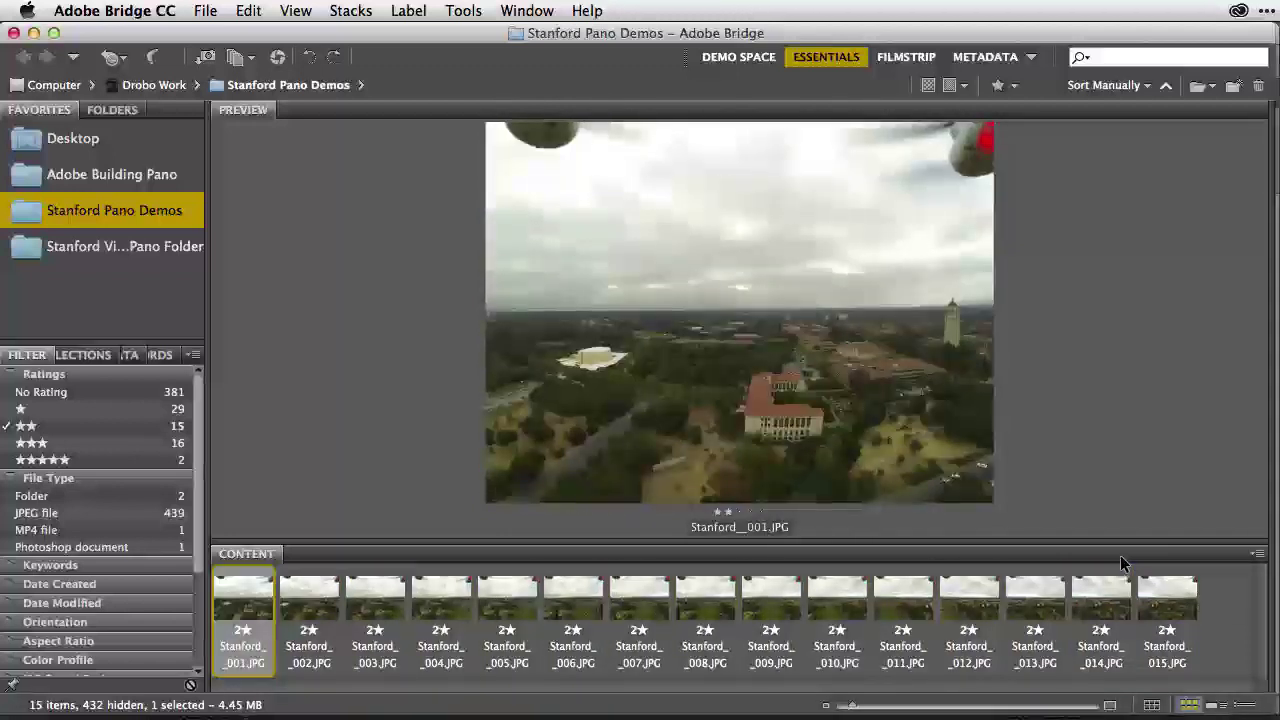
pyautogui.press('Right')
pyautogui.press('Right')
pyautogui.press('Right')
pyautogui.press('Right')
pyautogui.press('Right')
pyautogui.press('Right')
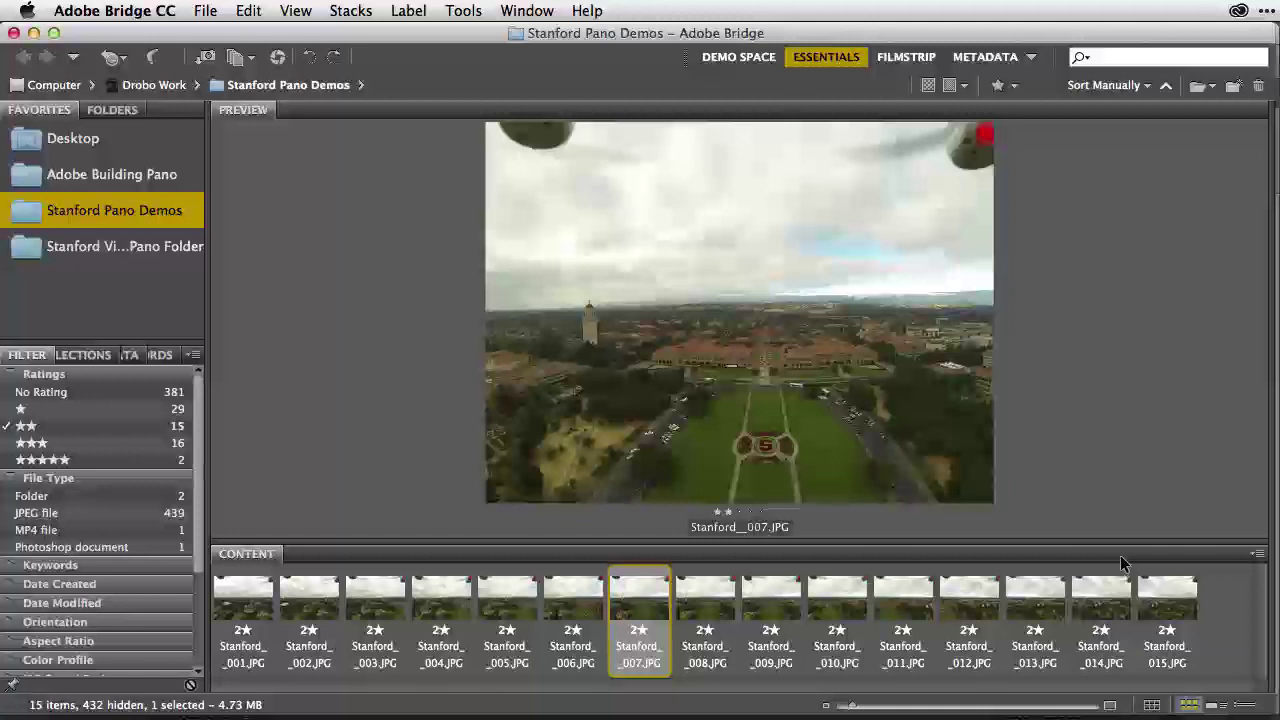
pyautogui.press('Right')
pyautogui.press('Right')
pyautogui.press('Right')
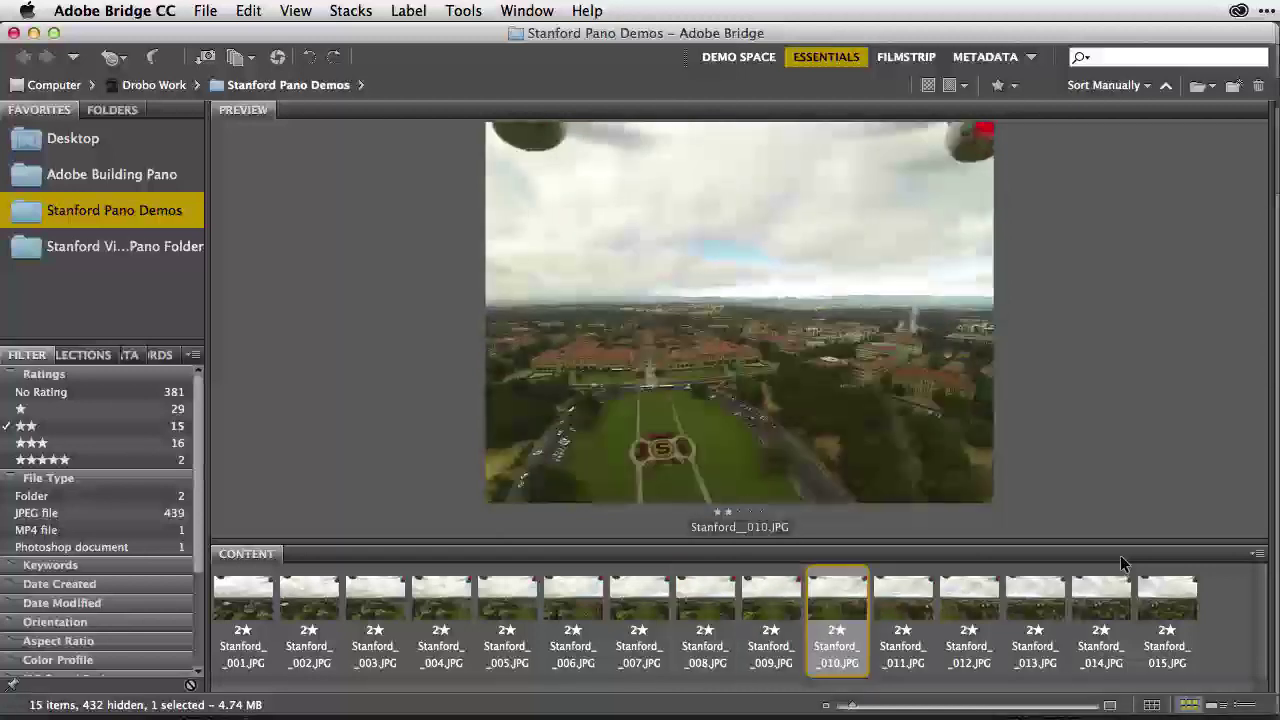
pyautogui.press('Right')
pyautogui.press('Right')
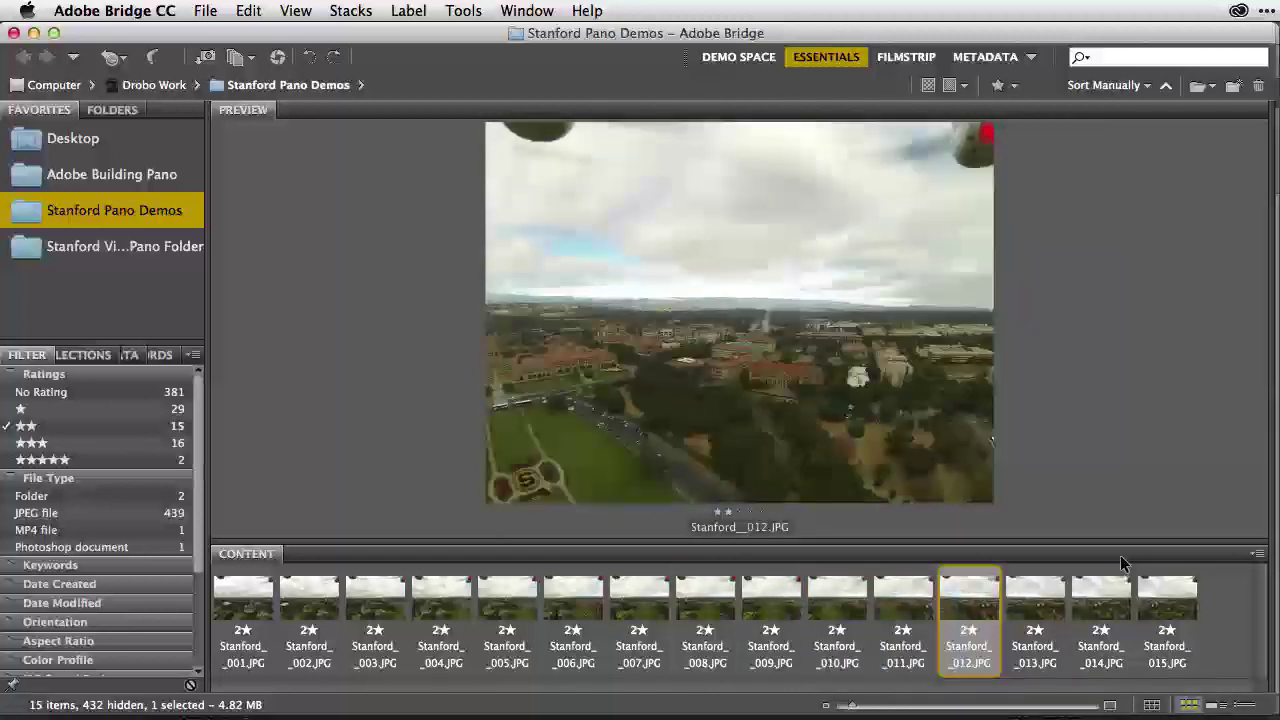
pyautogui.press('Right')
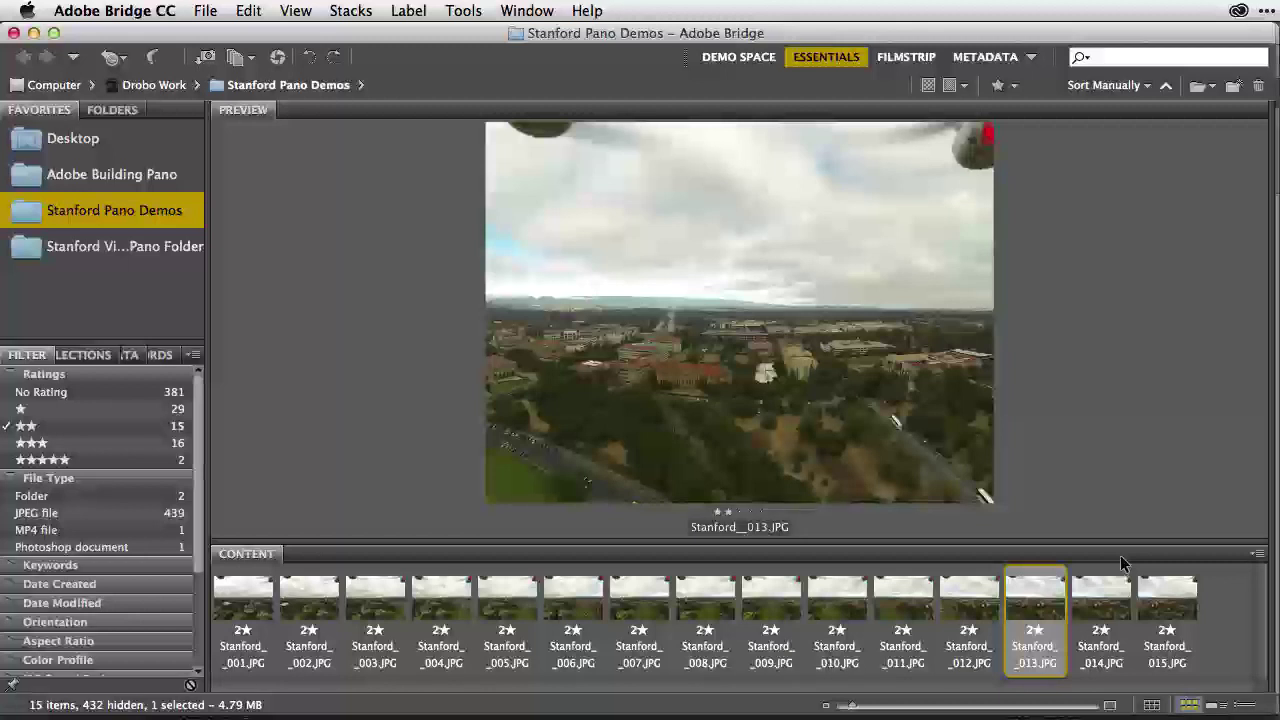
pyautogui.press('Left')
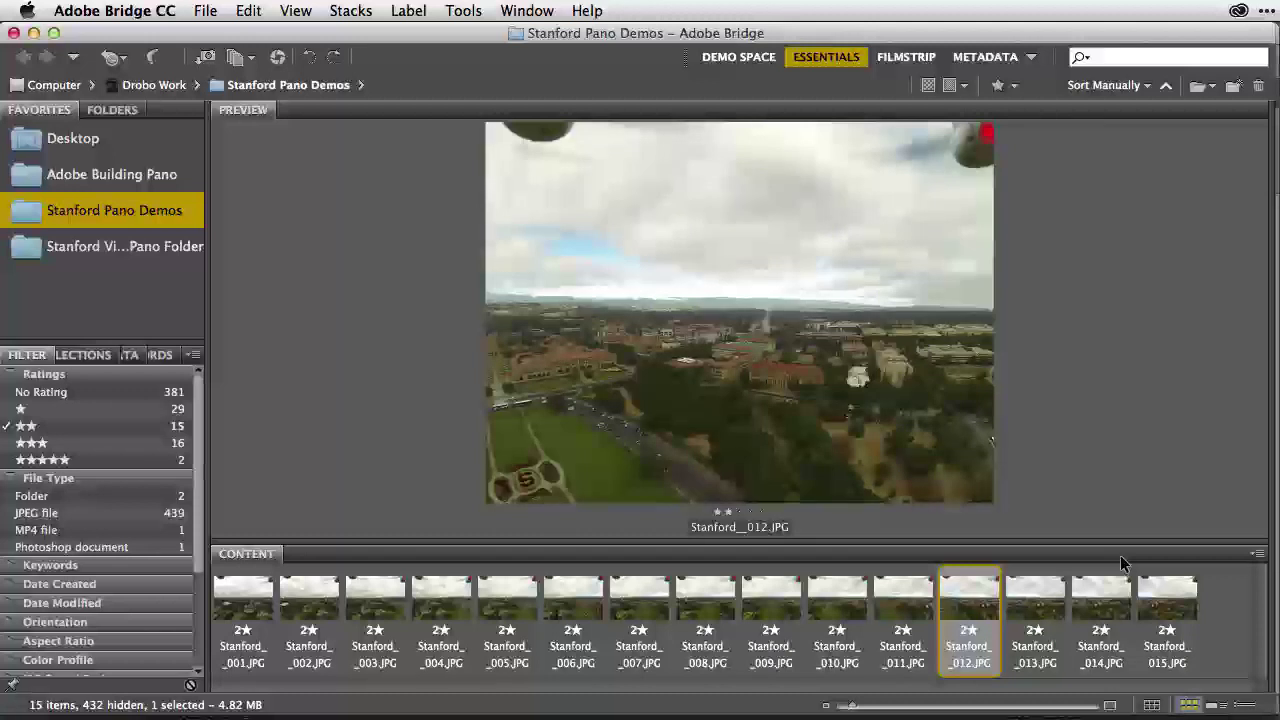
pyautogui.press('Right')
pyautogui.press('Right')
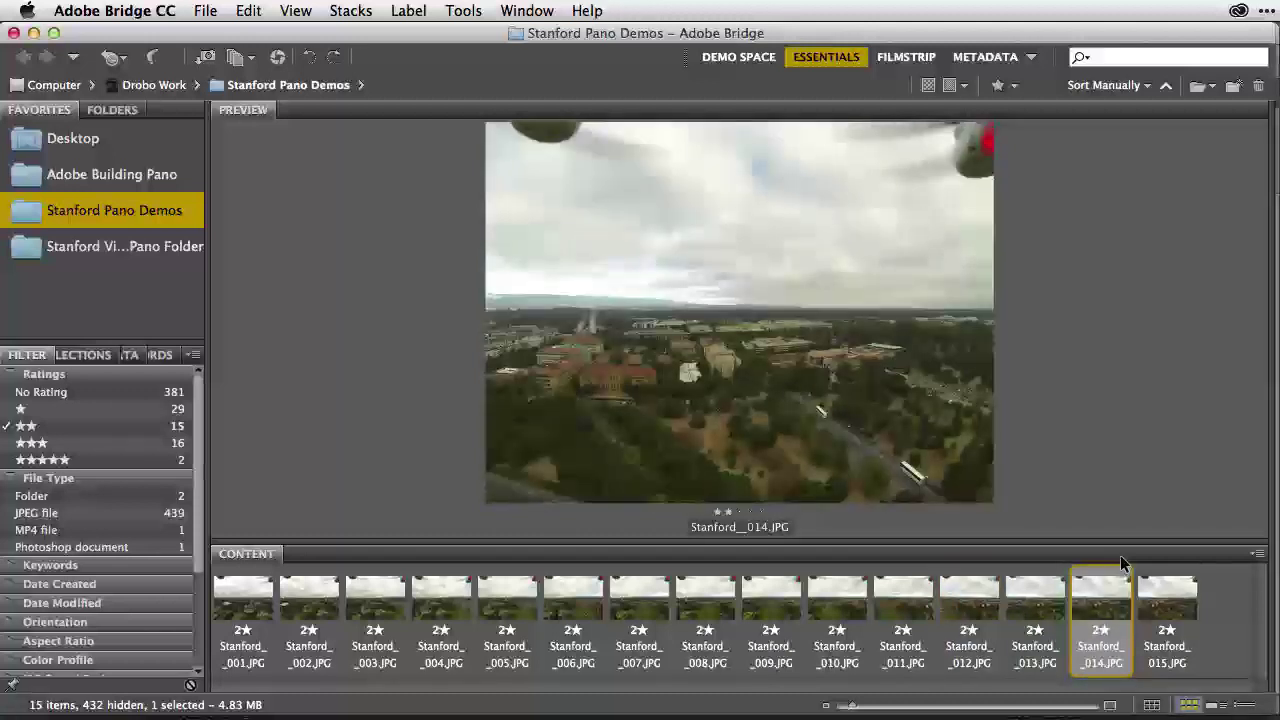
# Select all 15 Stanford thumbnails with Cmd+A and open them in Camera Raw with Cmd+R
pyautogui.press('super+a')
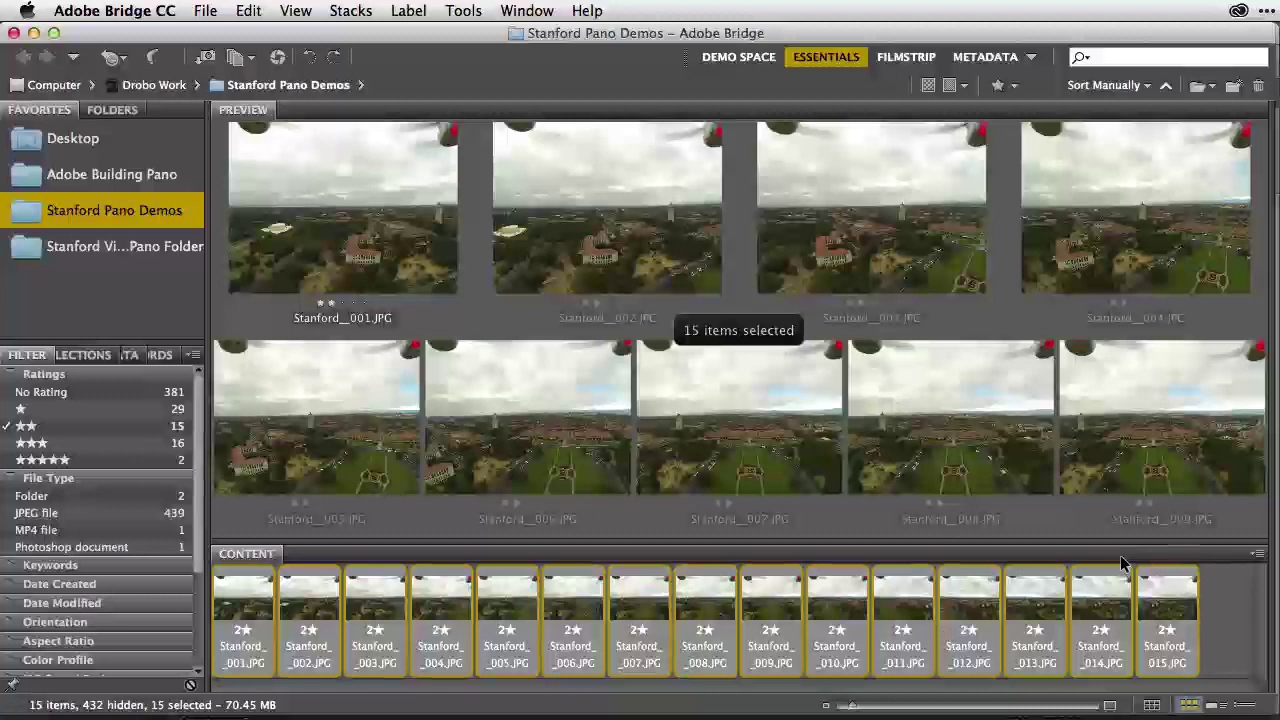
pyautogui.press('super+r')
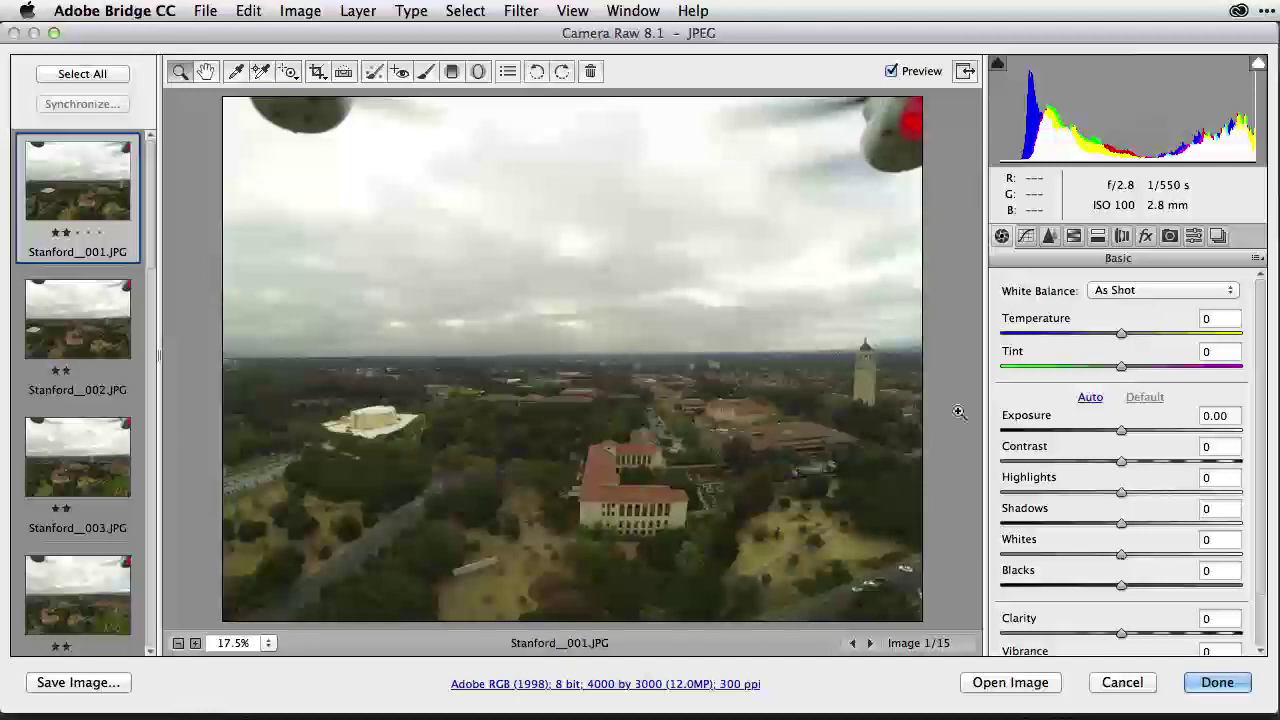
# Select all 15 images, display Stanford__007.JPG as the reference, then reselect all
pyautogui.click(88, 75)
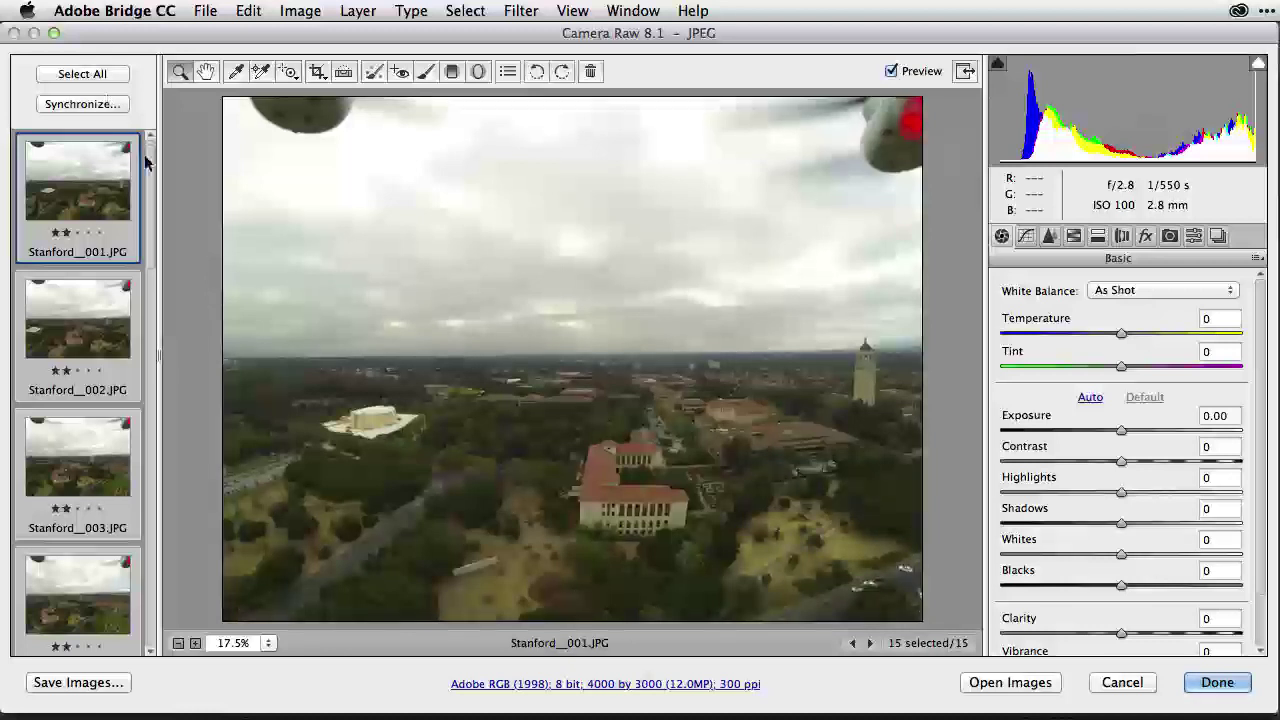
pyautogui.moveTo(149, 174); pyautogui.dragTo(157, 309)
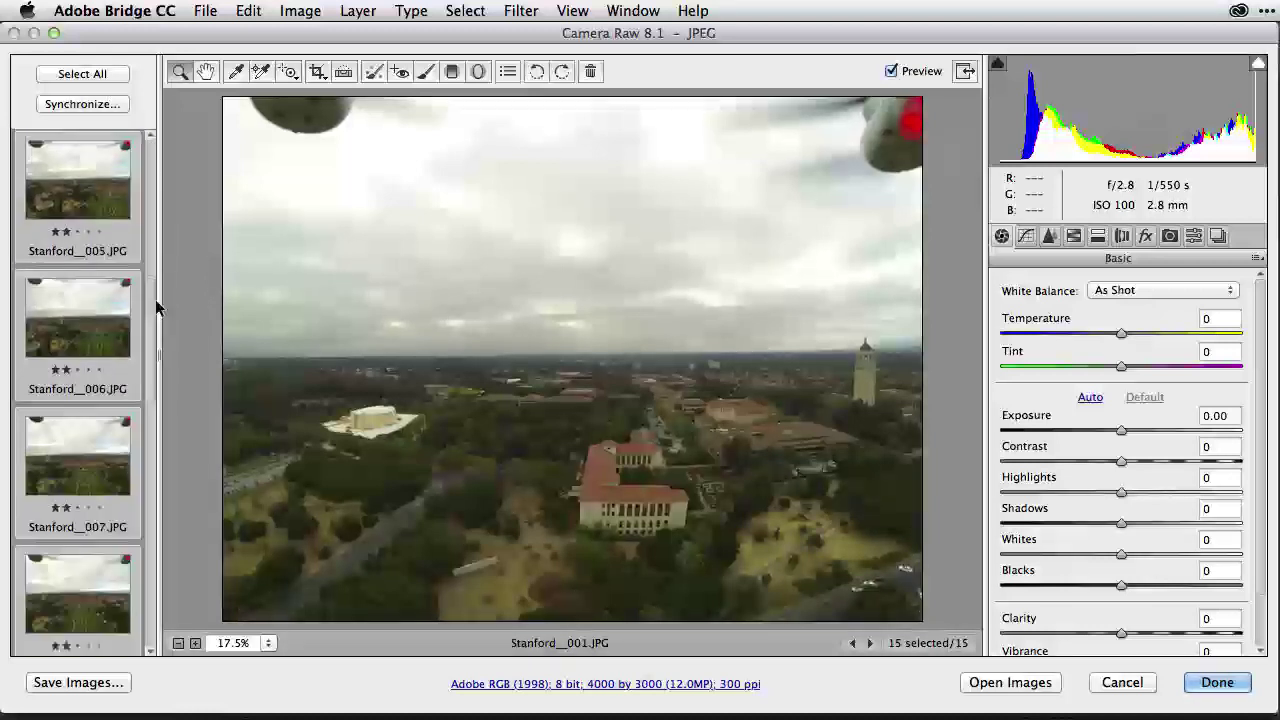
pyautogui.click(78, 456)
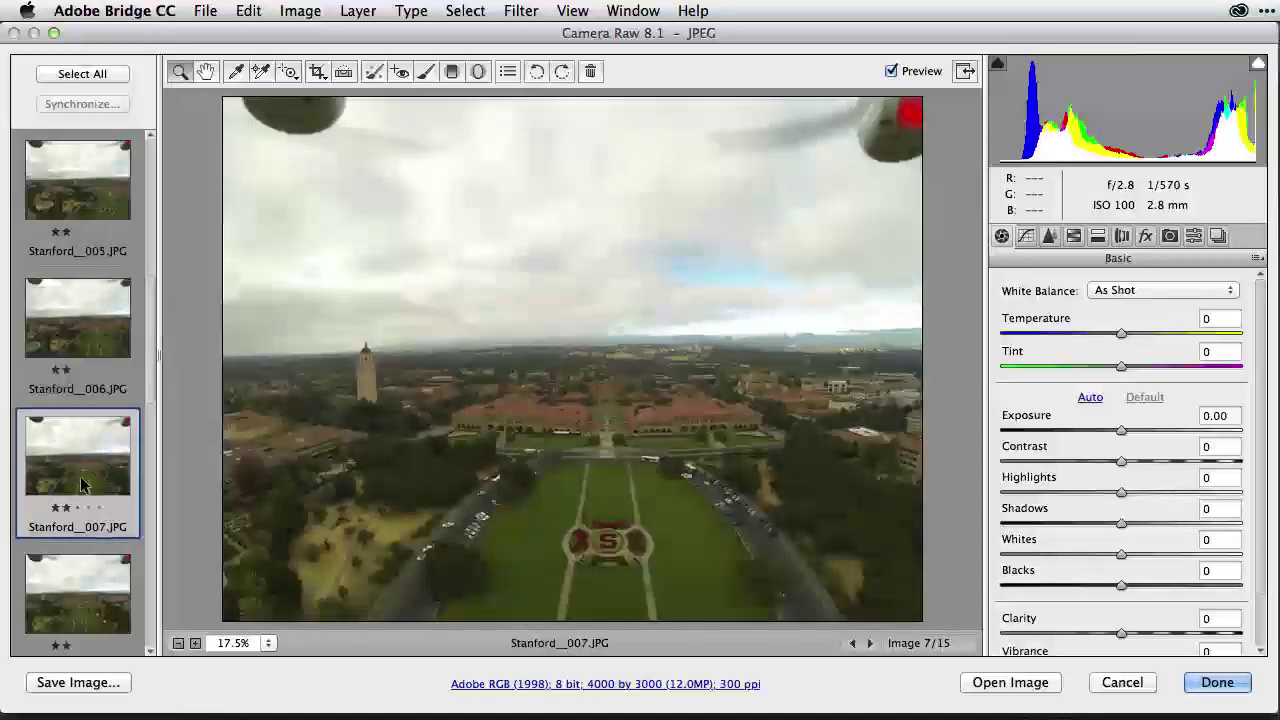
pyautogui.click(88, 75)
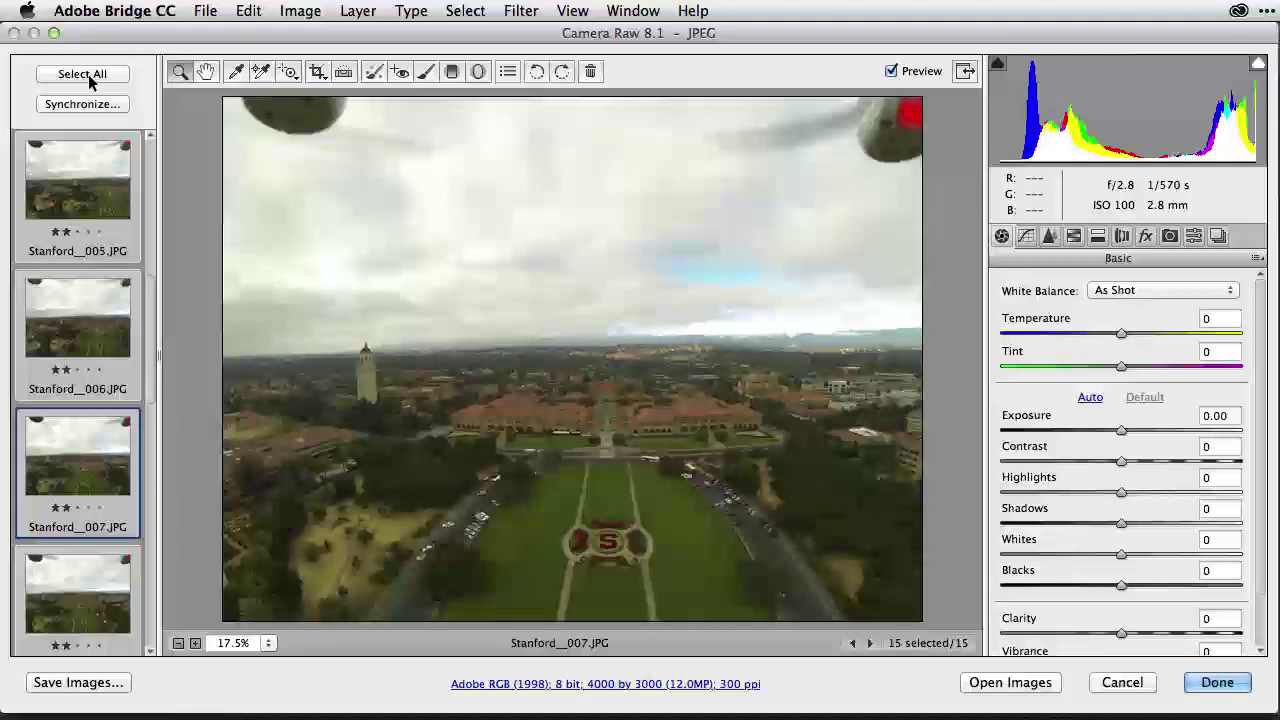
# Sample neutral sky spots with the White Balance eyedropper until Temperature +1, Tint +12
pyautogui.click(237, 78)
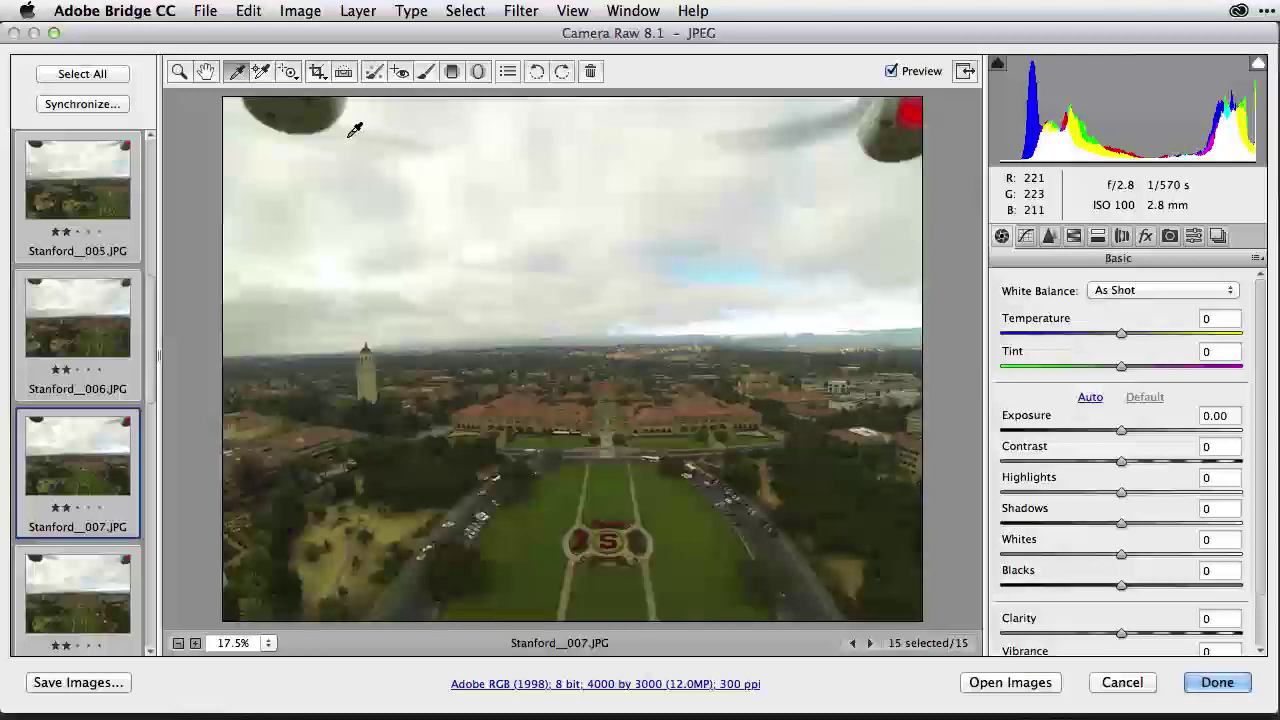
pyautogui.click(679, 200)
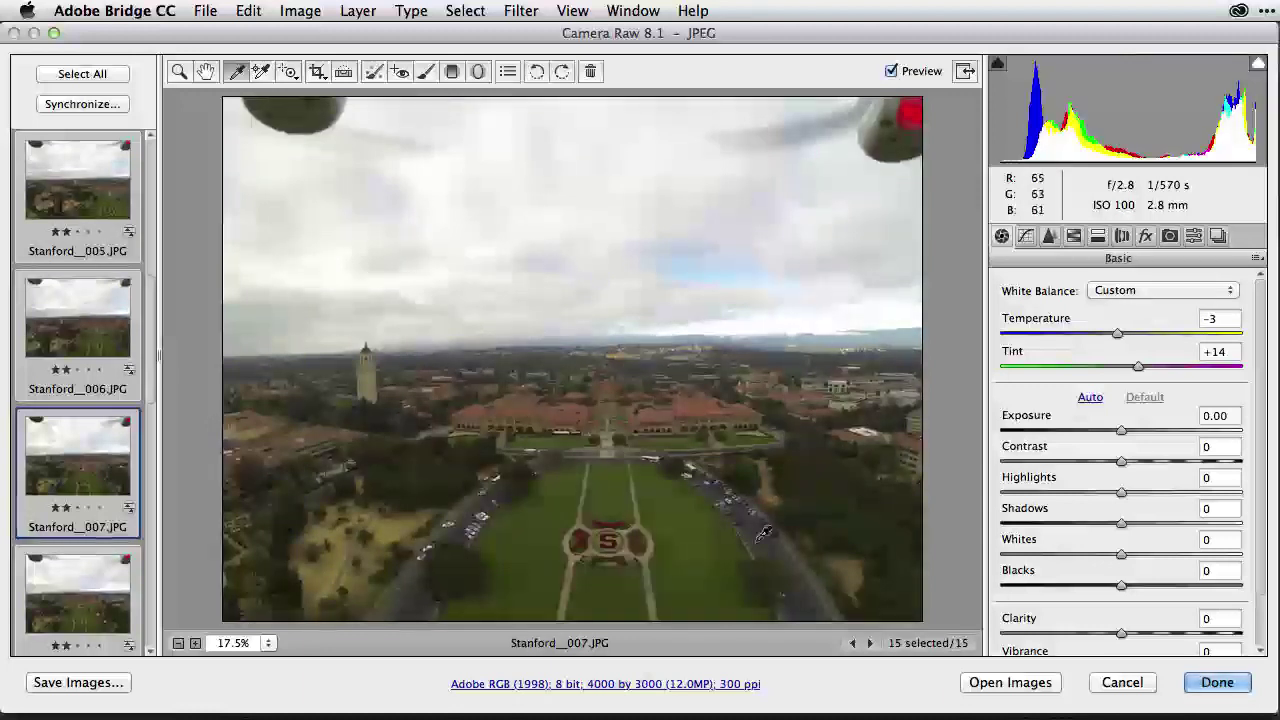
pyautogui.click(766, 528)
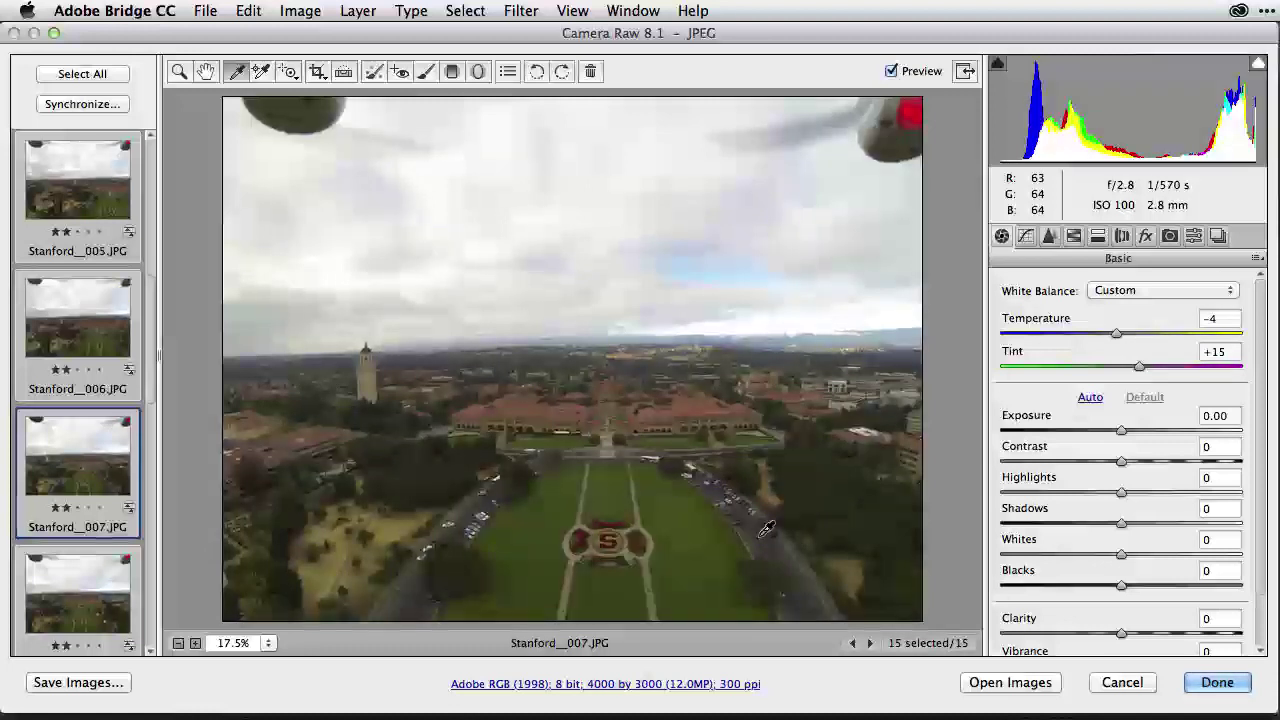
pyautogui.click(836, 243)
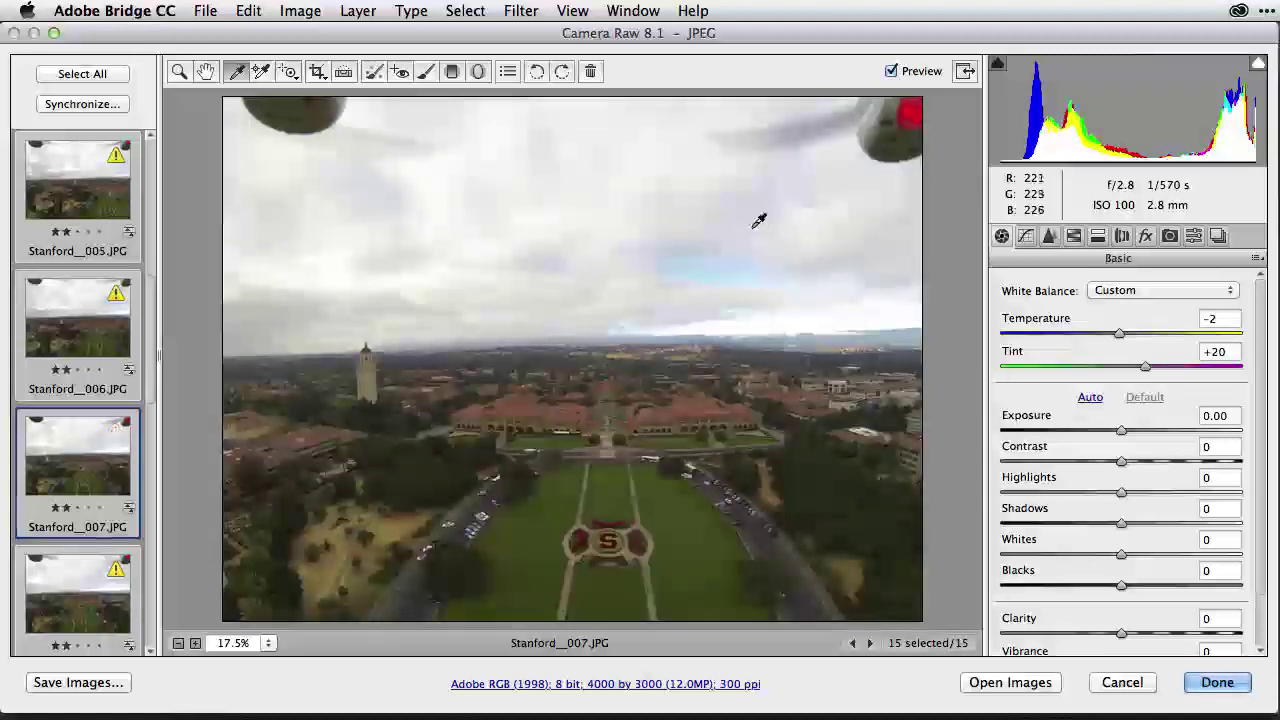
pyautogui.click(731, 207)
pyautogui.click(632, 209)
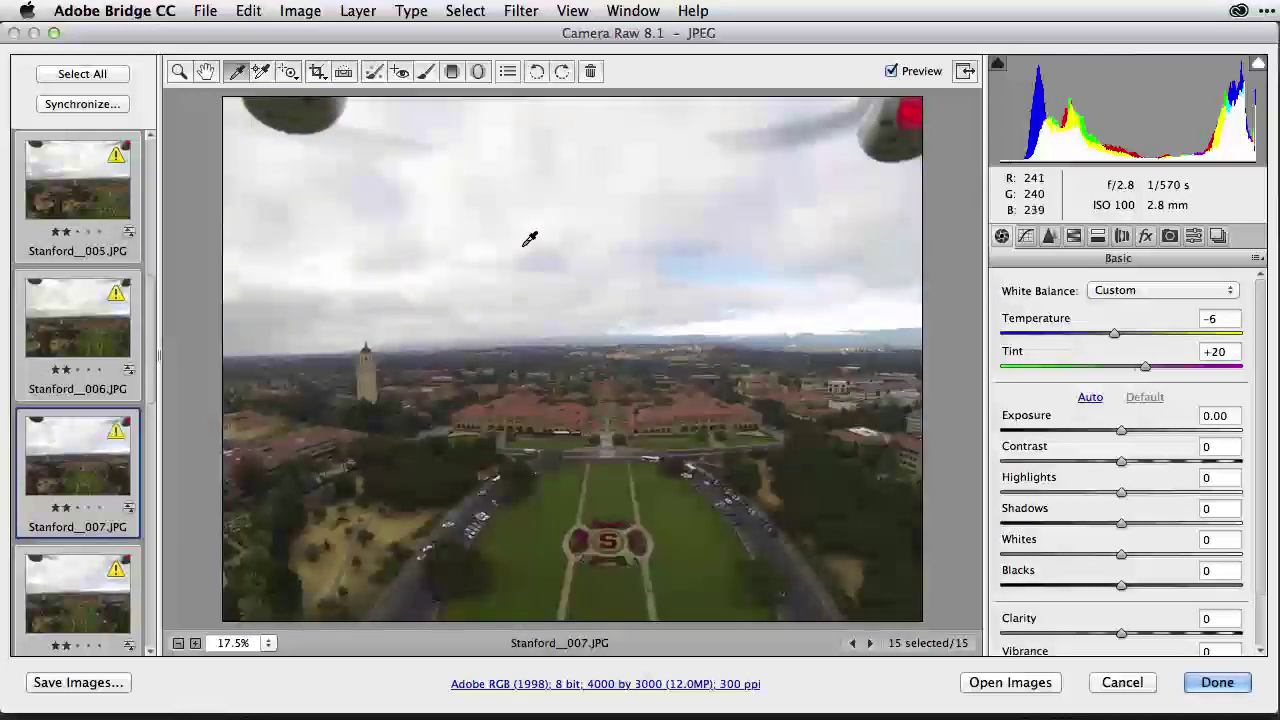
pyautogui.click(456, 228)
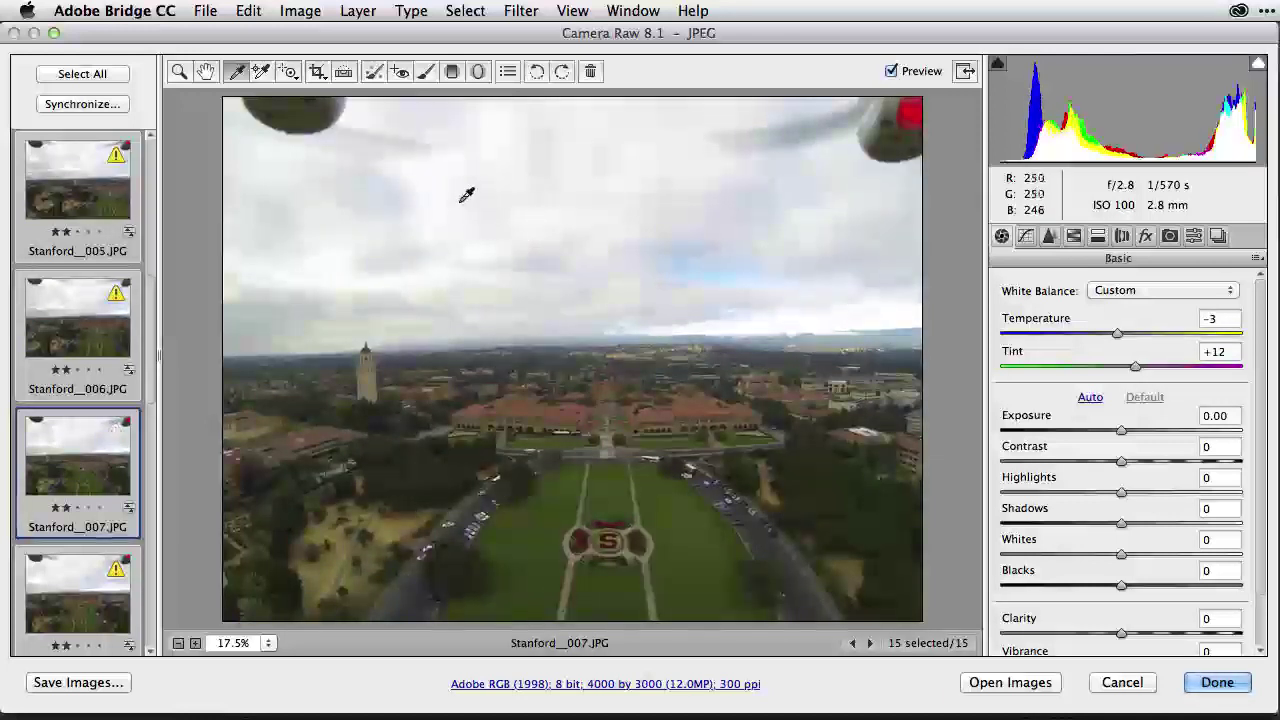
pyautogui.click(468, 198)
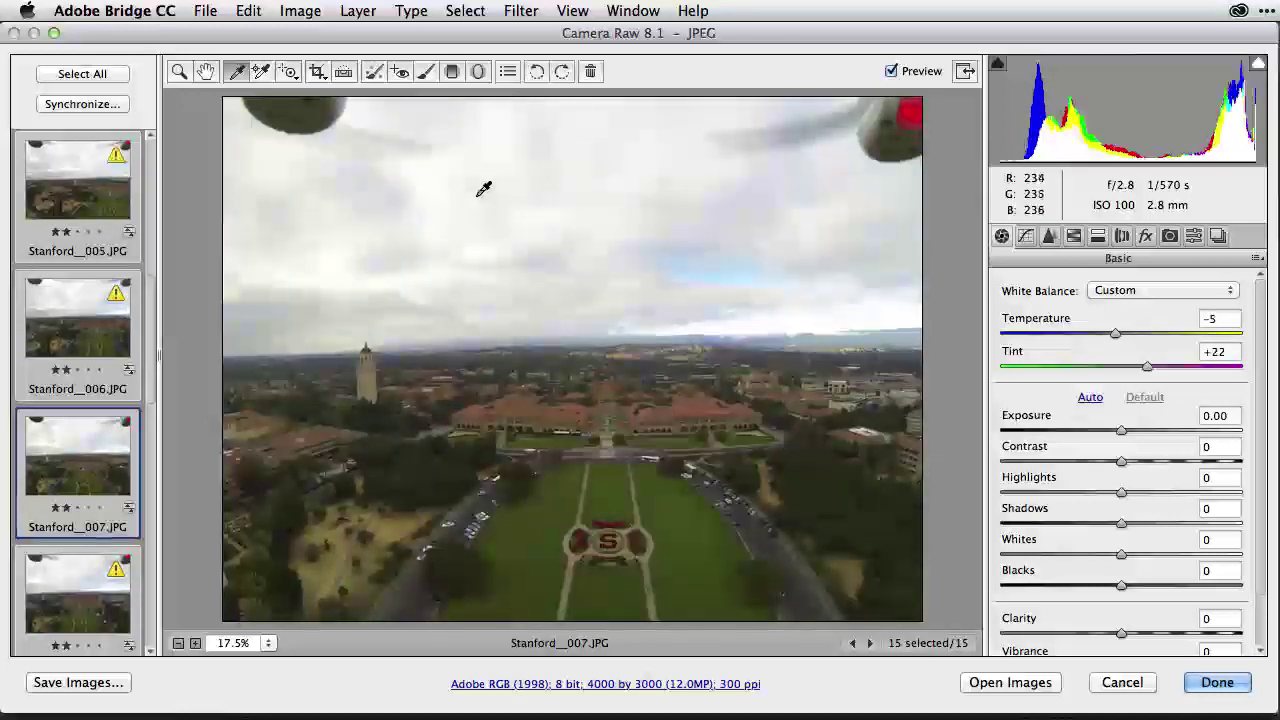
pyautogui.click(606, 194)
pyautogui.click(647, 215)
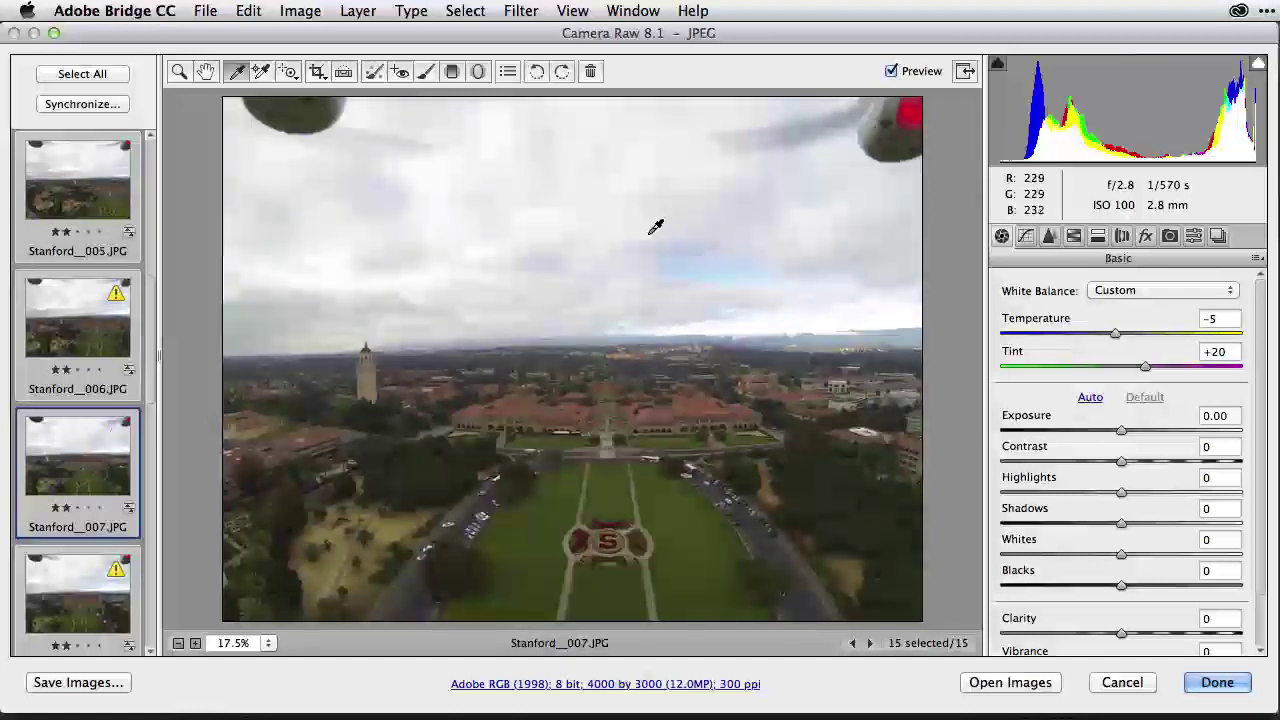
pyautogui.click(672, 230)
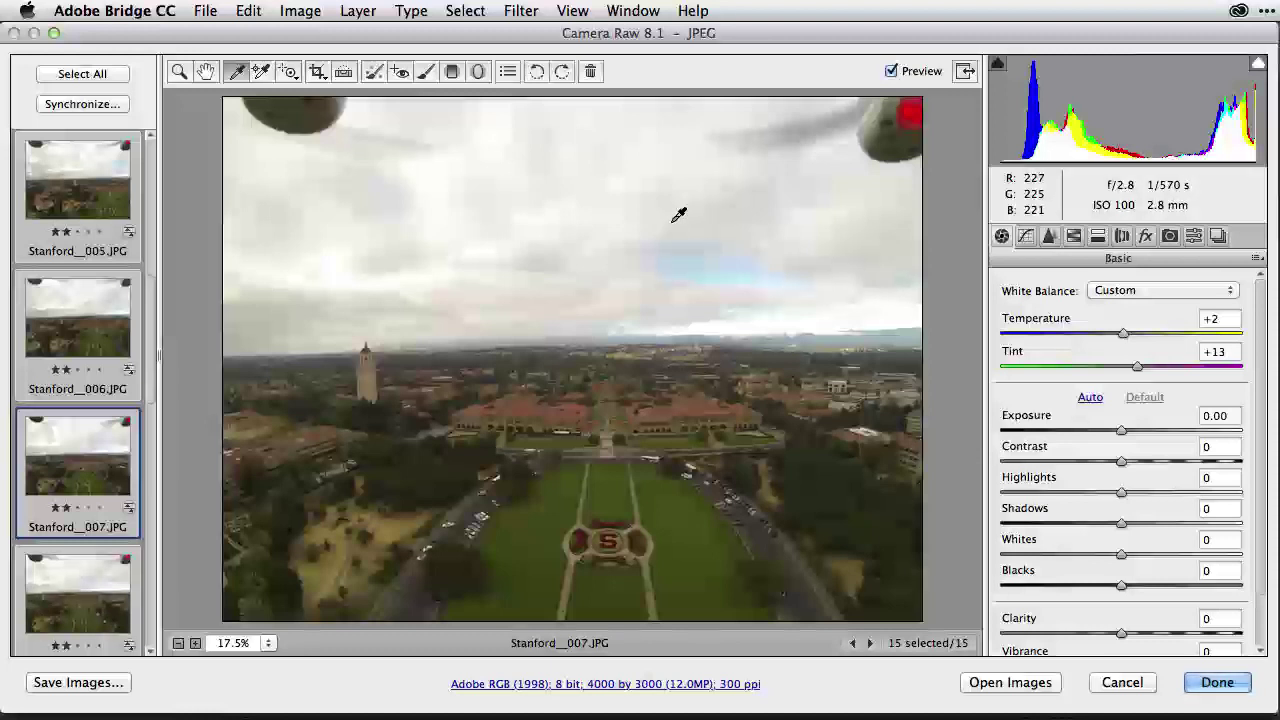
pyautogui.click(676, 224)
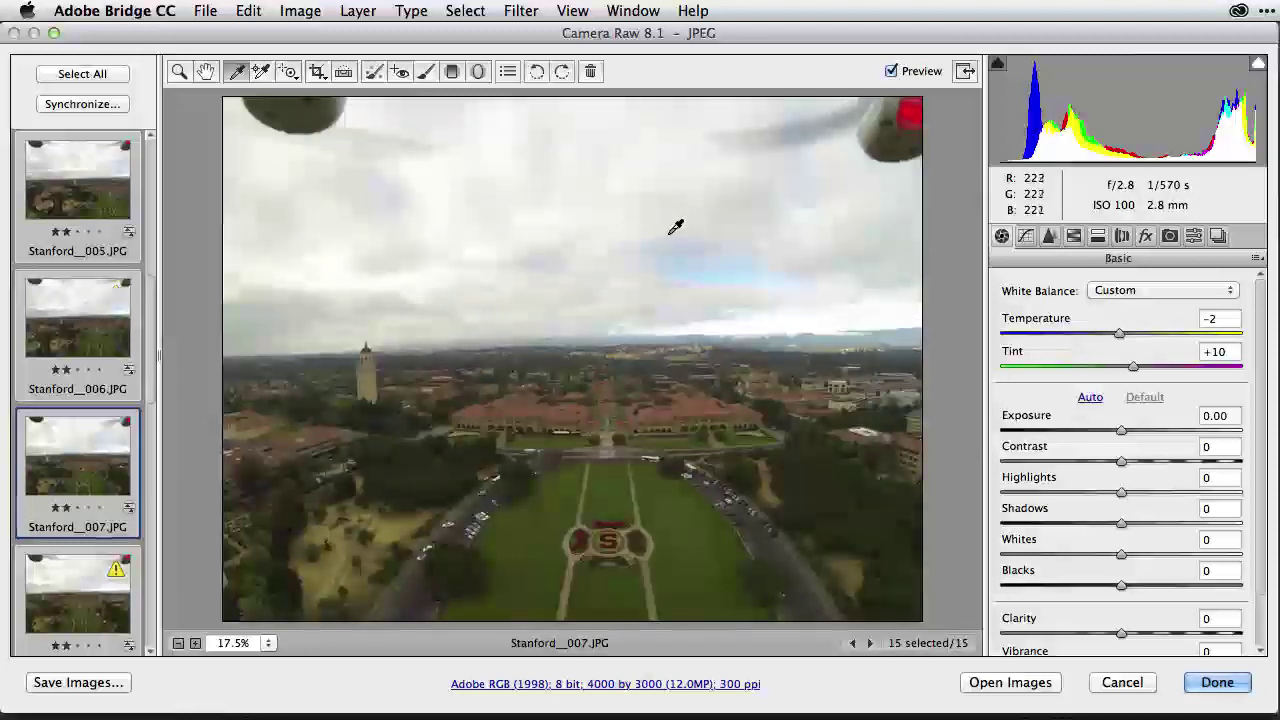
pyautogui.click(673, 229)
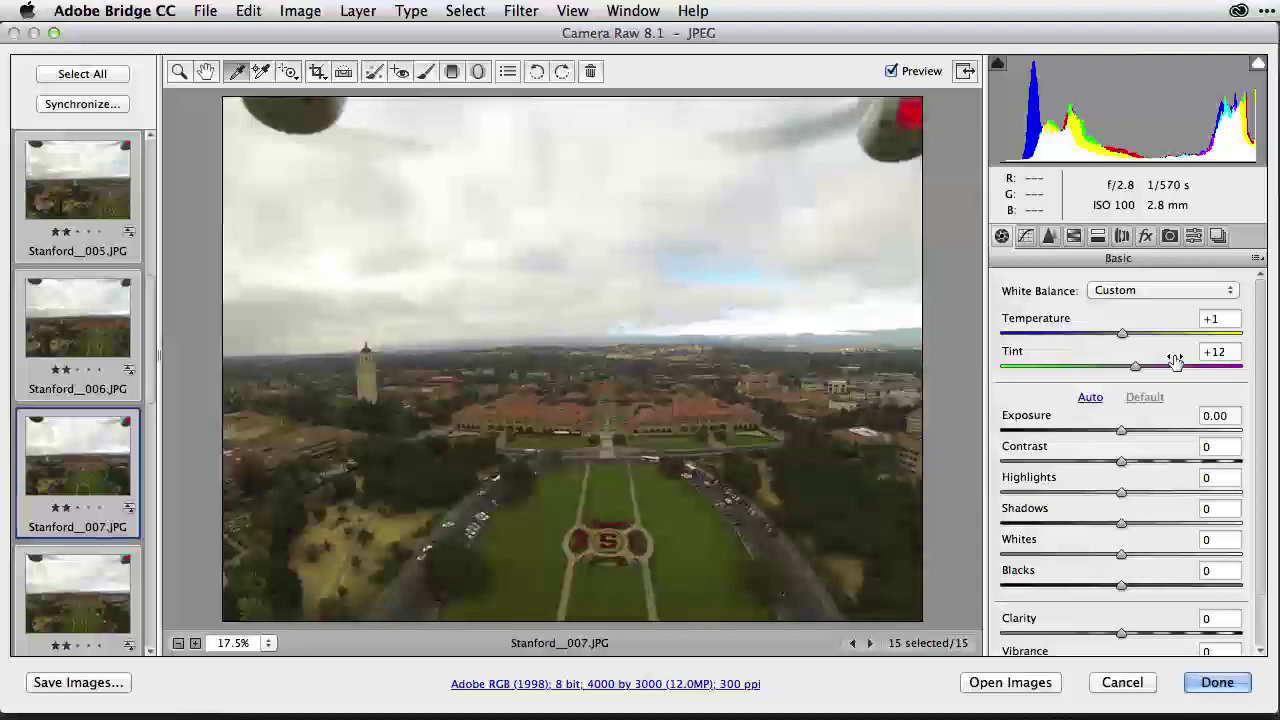
# Set Vibrance to +47 and test Clarity at both extremes before settling on +32, then raise Shadows to +40
pyautogui.moveTo(1266, 460); pyautogui.dragTo(1258, 568)
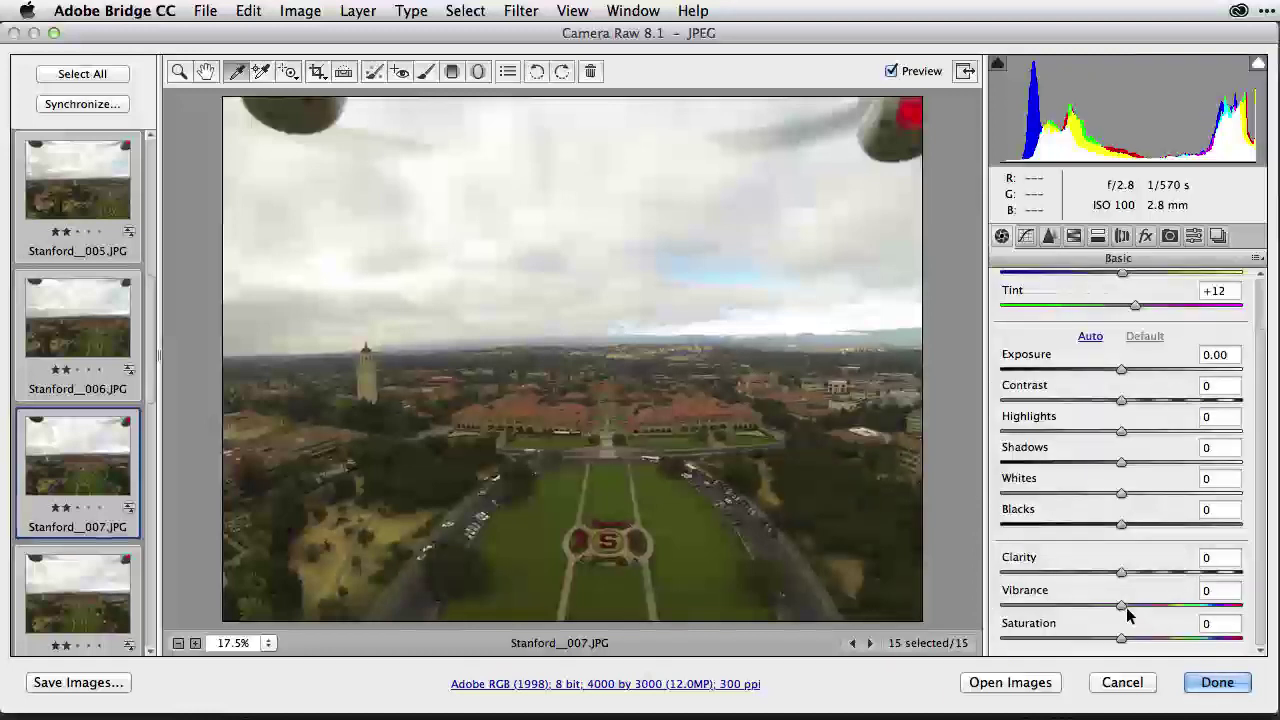
pyautogui.moveTo(1124, 609); pyautogui.dragTo(1180, 608)
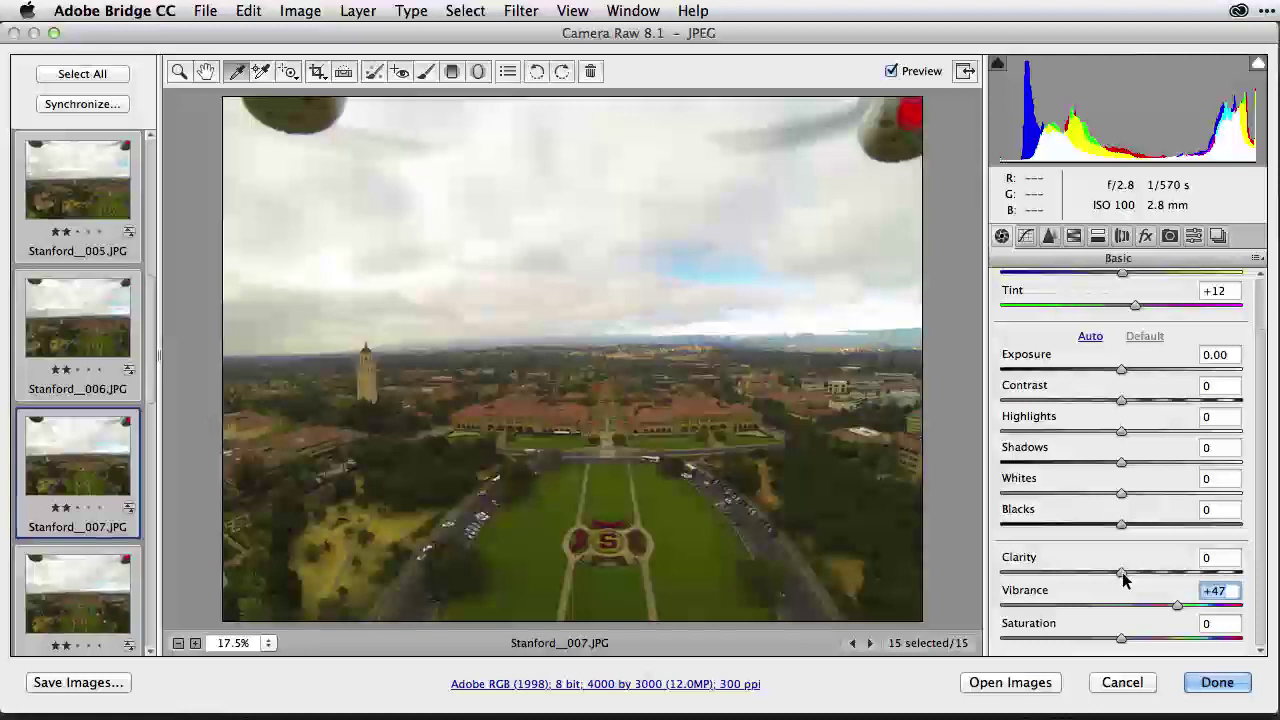
pyautogui.moveTo(1124, 578); pyautogui.dragTo(1276, 577)
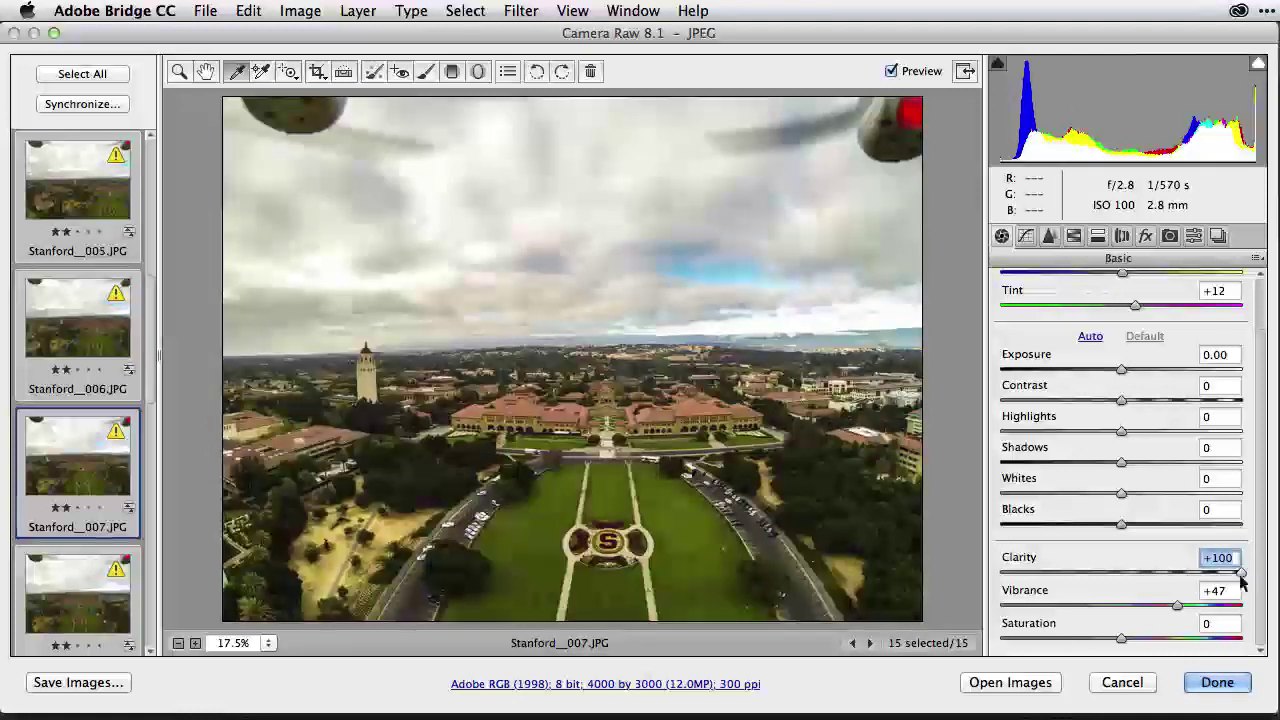
pyautogui.moveTo(1241, 577); pyautogui.dragTo(1162, 578)
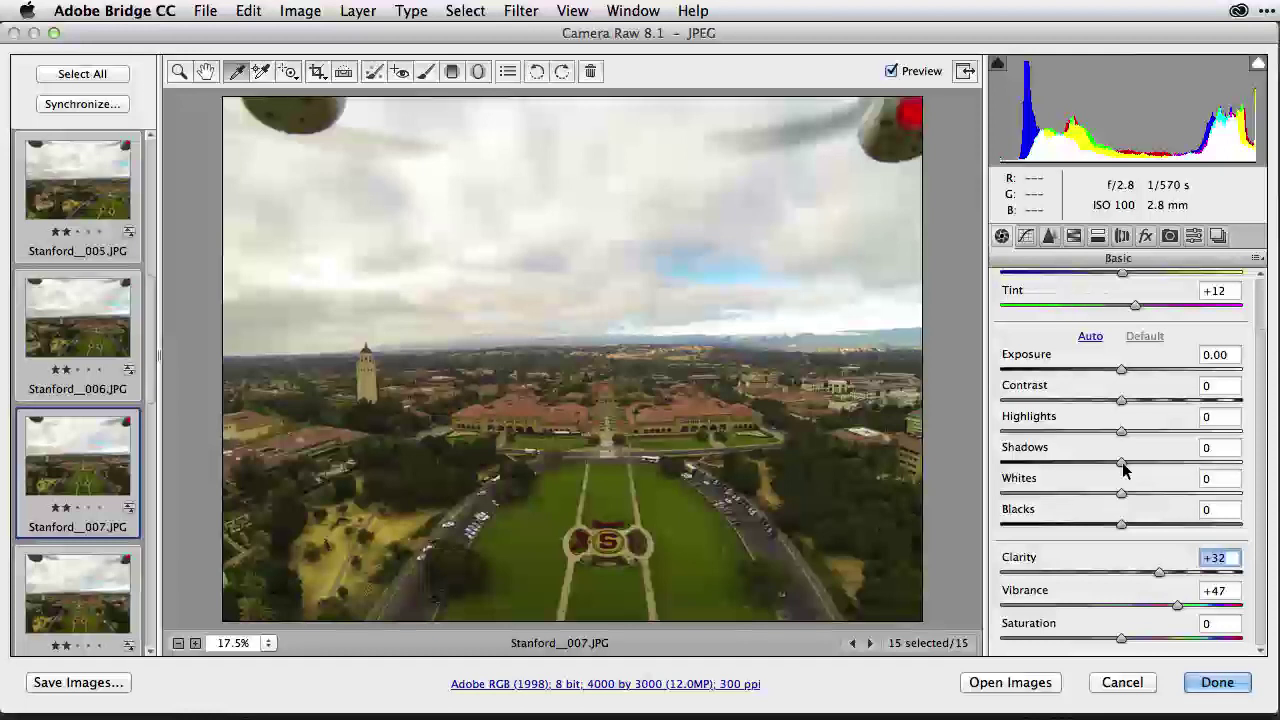
pyautogui.moveTo(1124, 465); pyautogui.dragTo(1173, 476)
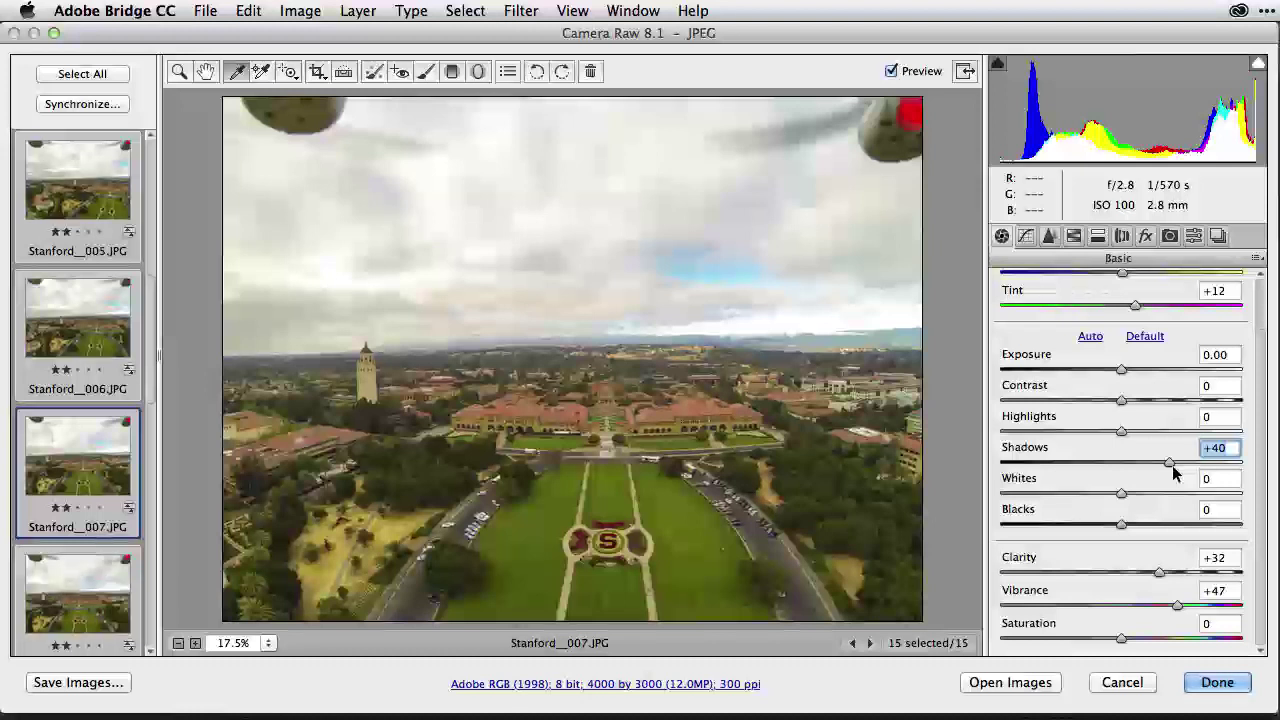
# Pull Highlights down to -45 after previewing the minimum, and raise Shadows to +53
pyautogui.click(1121, 433)
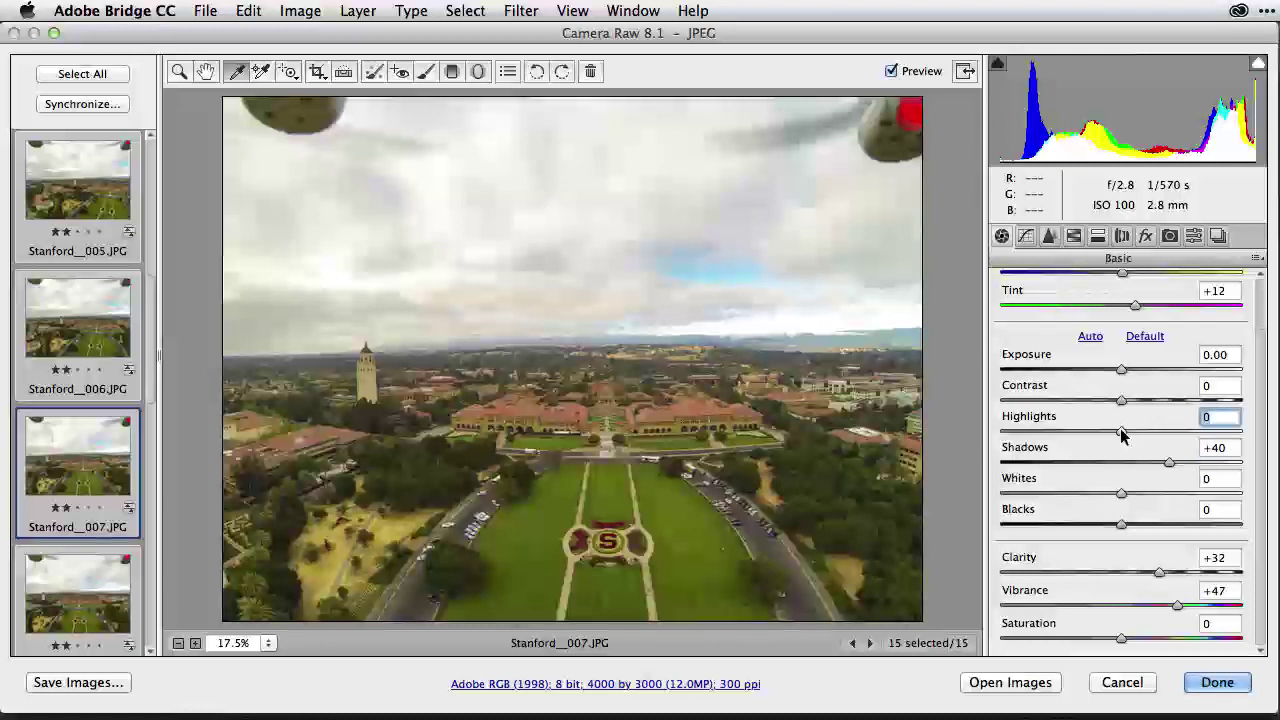
pyautogui.moveTo(1121, 433); pyautogui.dragTo(993, 433)
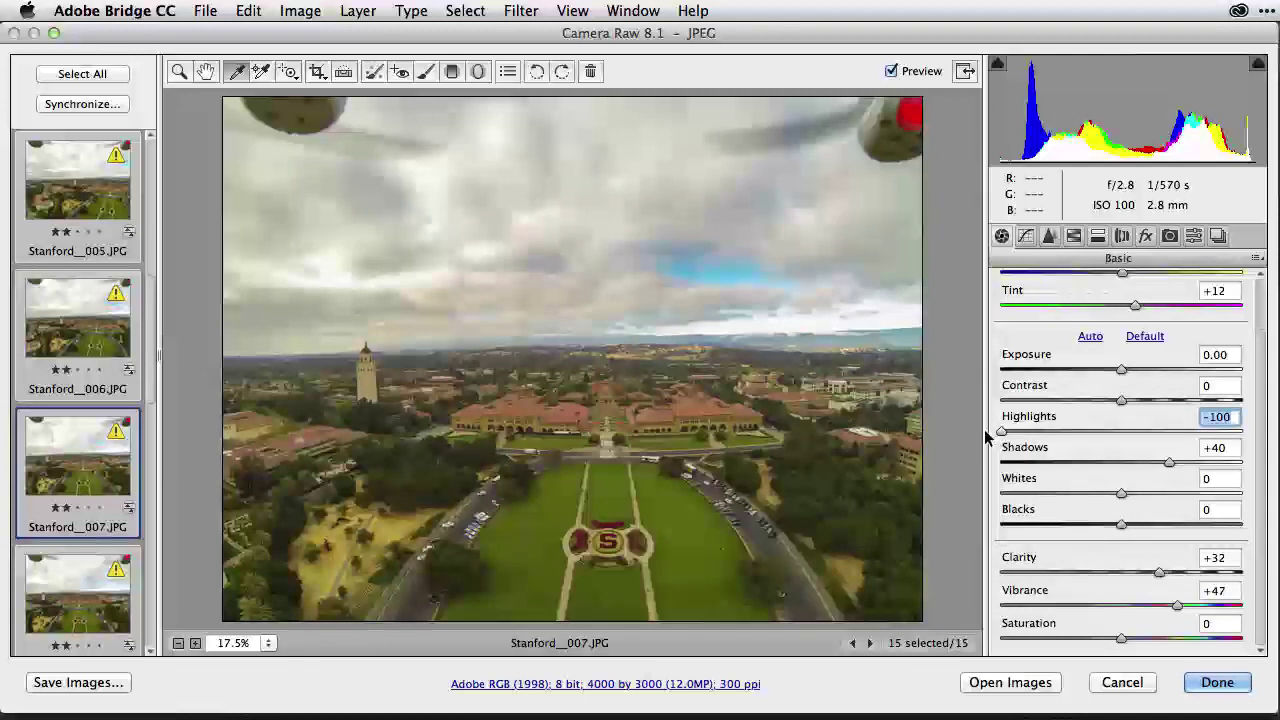
pyautogui.moveTo(998, 432); pyautogui.dragTo(1068, 437)
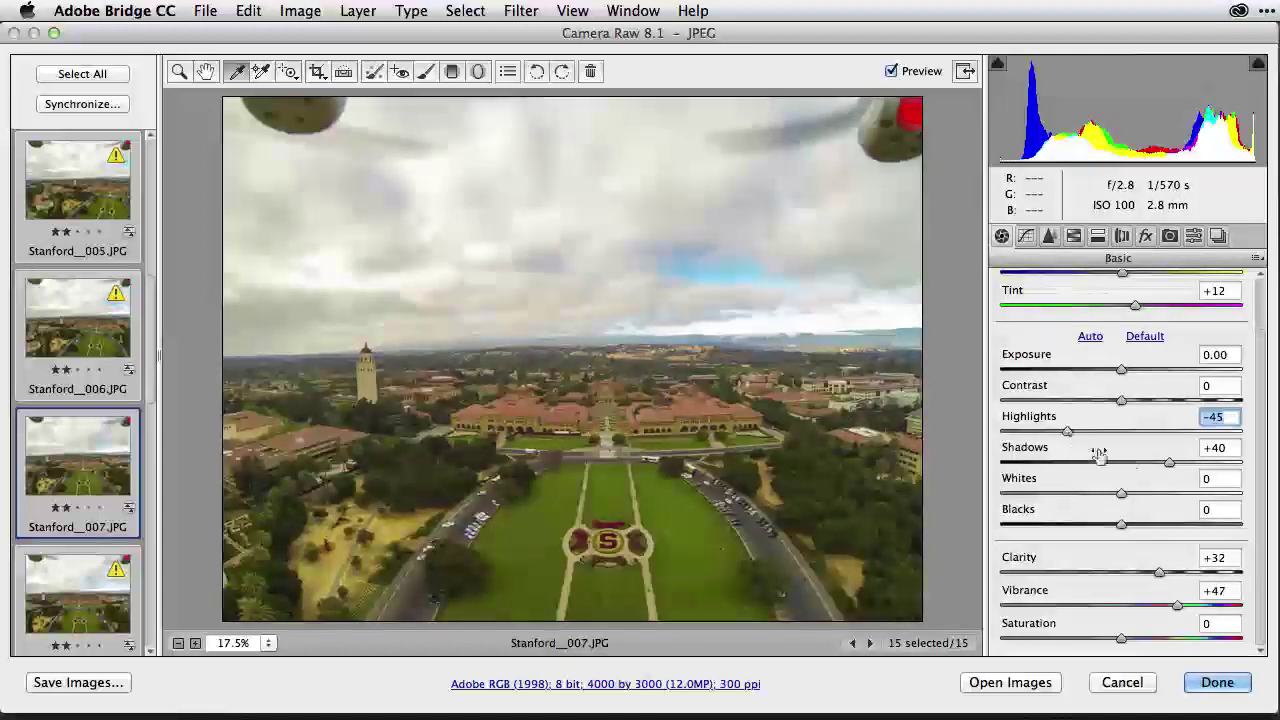
pyautogui.click(1168, 463)
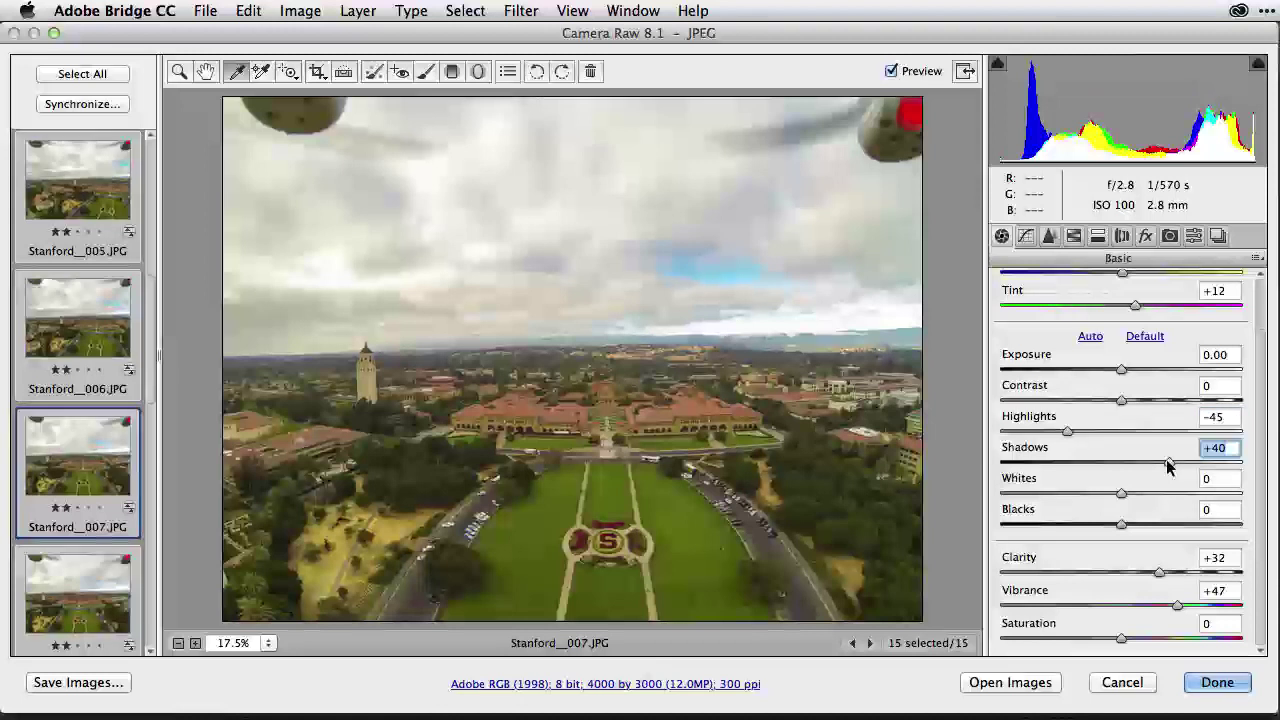
pyautogui.moveTo(1168, 463)
pyautogui.mouseDown()
pyautogui.moveTo(1206, 466)
pyautogui.moveTo(1182, 466)
pyautogui.mouseUp()
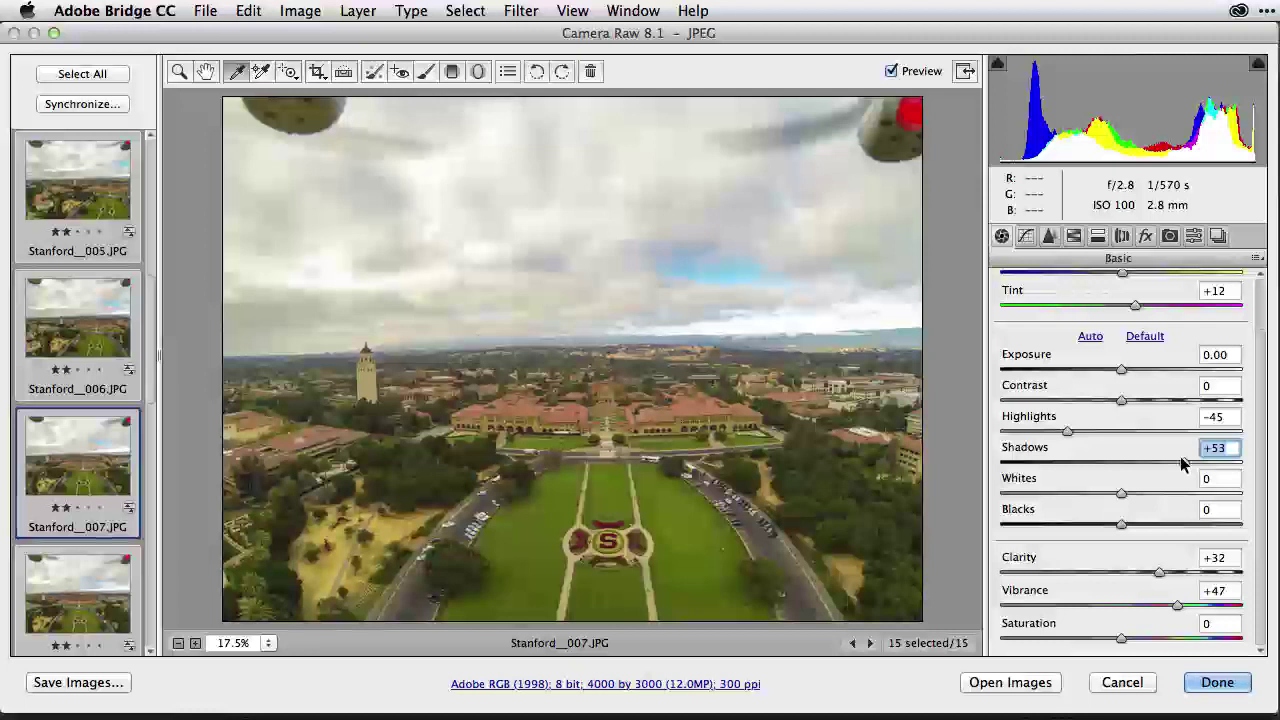
# In HSL Luminance, set Greens +92, Blues -19 and Yellows +23, then switch to Saturation
pyautogui.click(1074, 237)
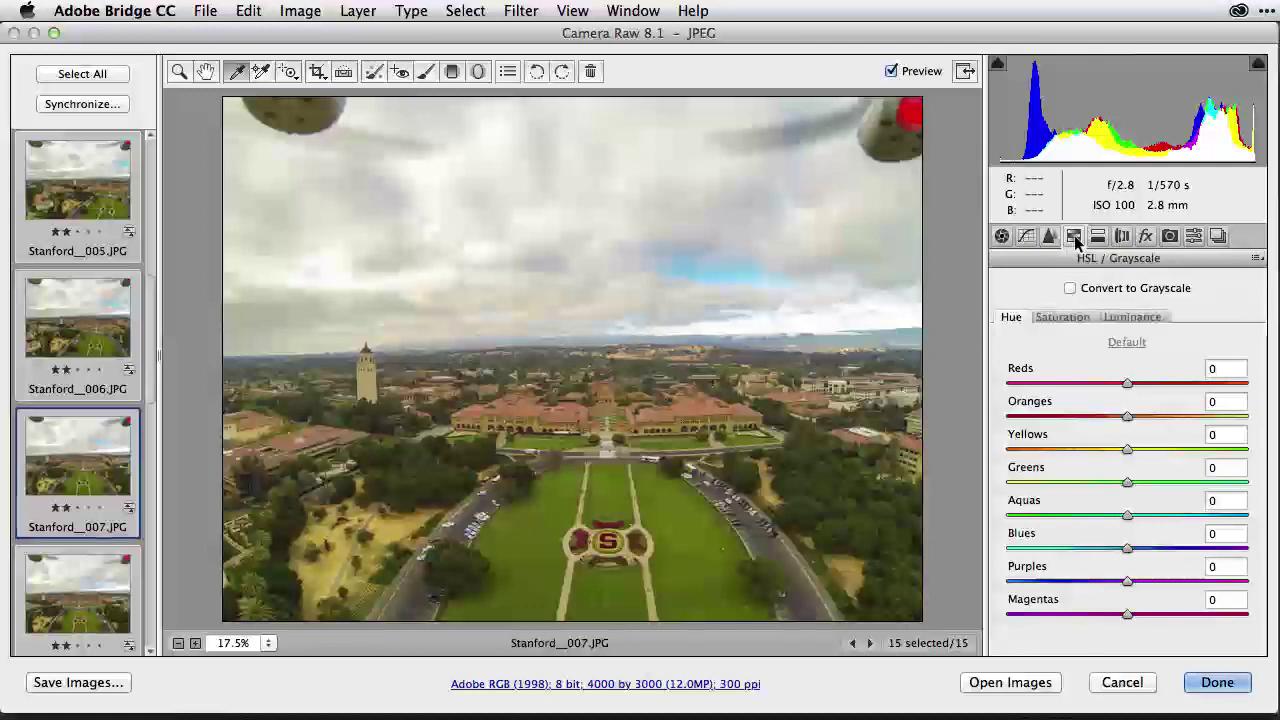
pyautogui.click(1146, 318)
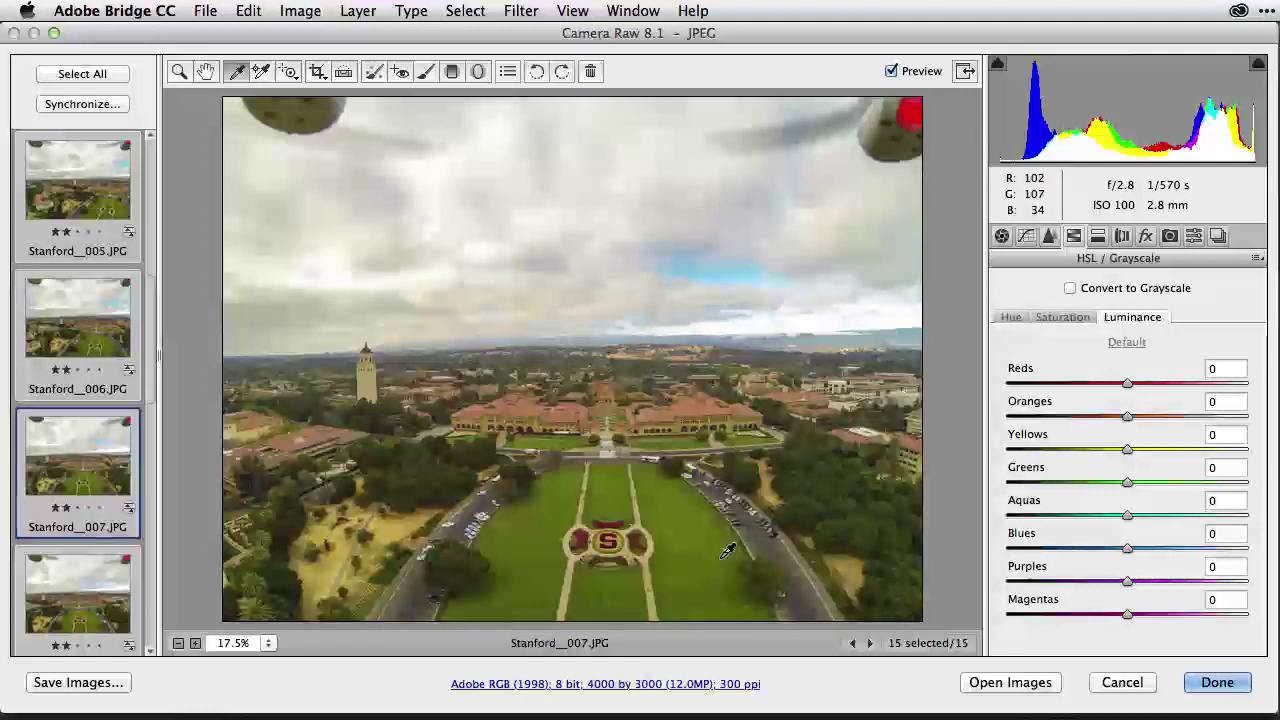
pyautogui.click(1128, 483)
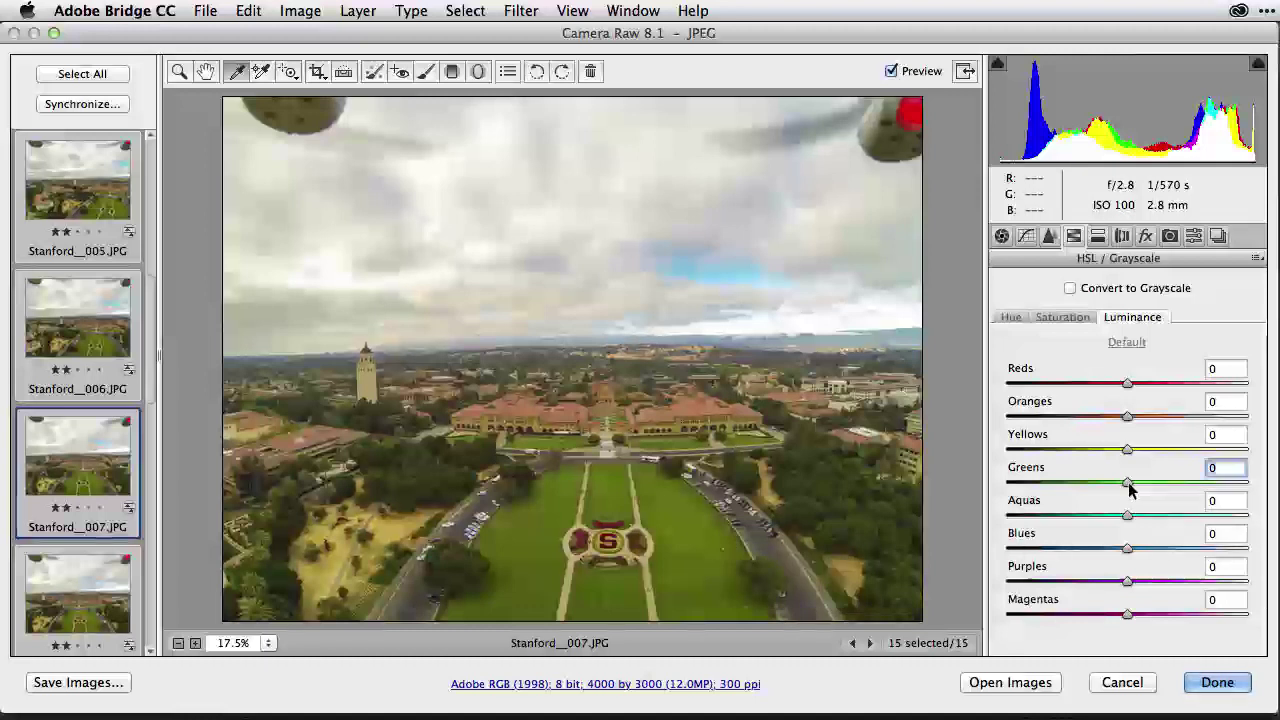
pyautogui.moveTo(1130, 487); pyautogui.dragTo(1275, 497)
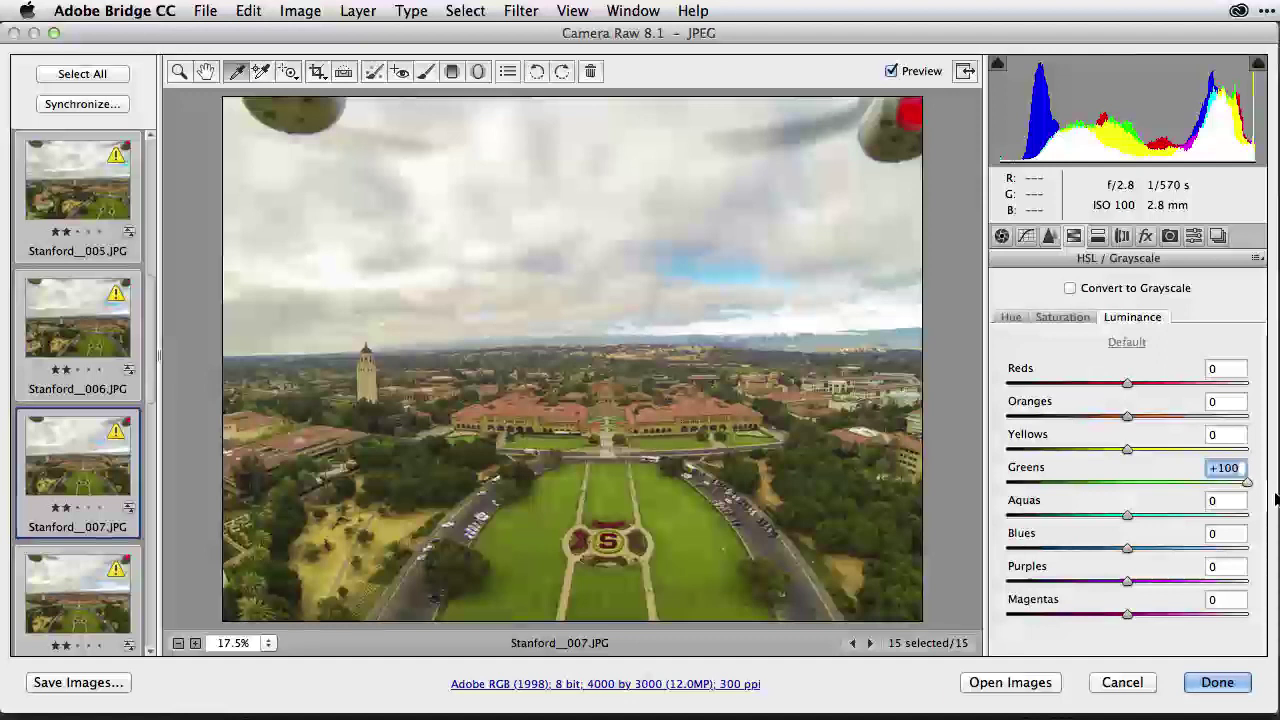
pyautogui.write('-100')
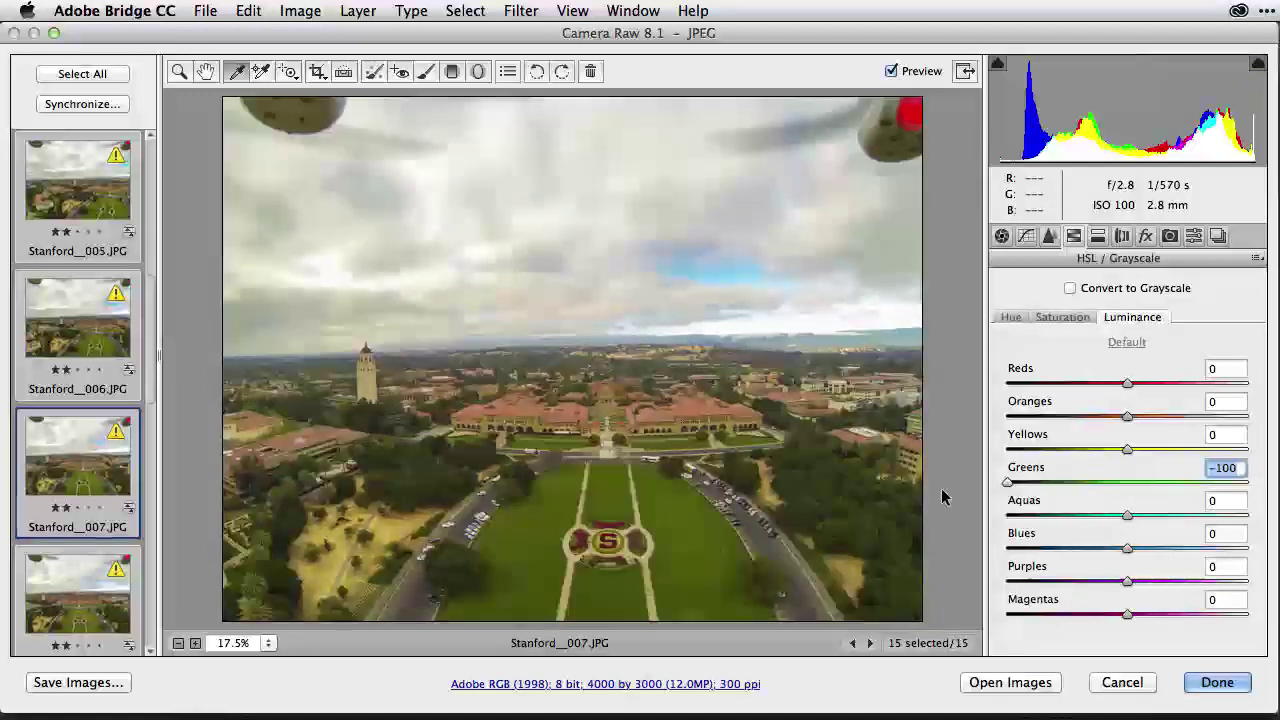
pyautogui.moveTo(1007, 482); pyautogui.dragTo(1238, 489)
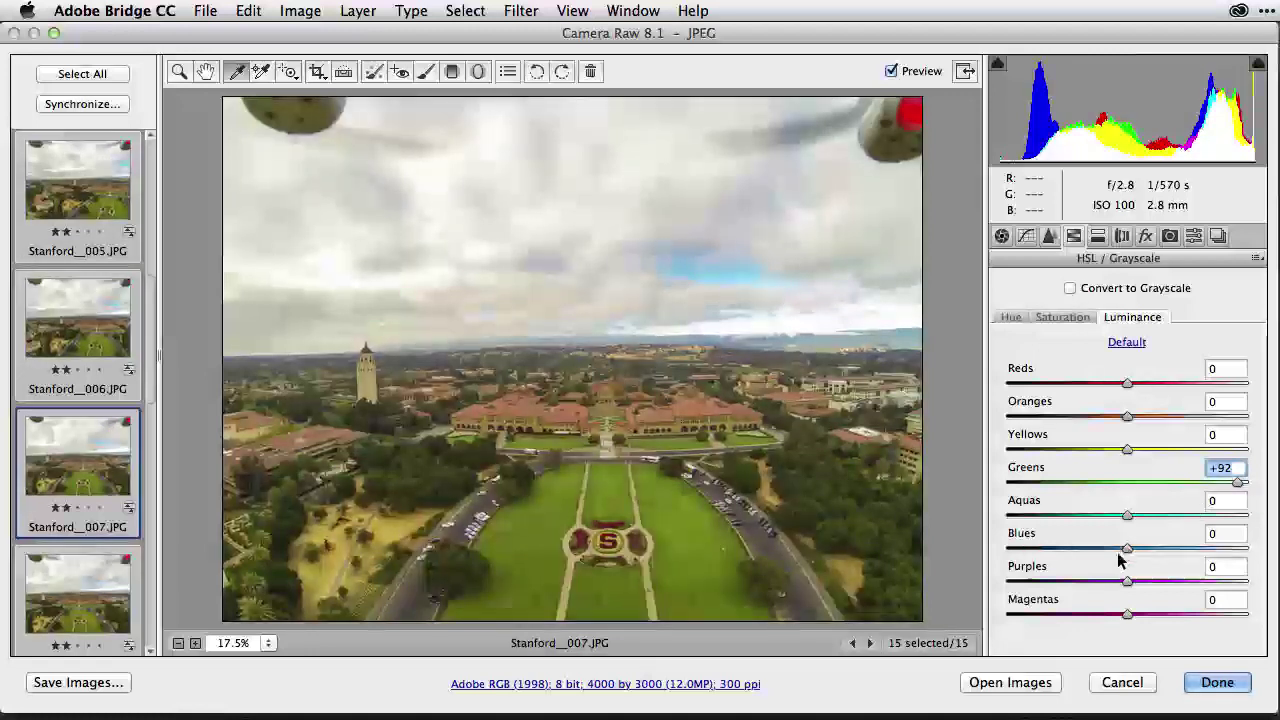
pyautogui.moveTo(1126, 550)
pyautogui.mouseDown()
pyautogui.moveTo(1050, 552)
pyautogui.moveTo(1251, 534)
pyautogui.moveTo(1105, 545)
pyautogui.mouseUp()
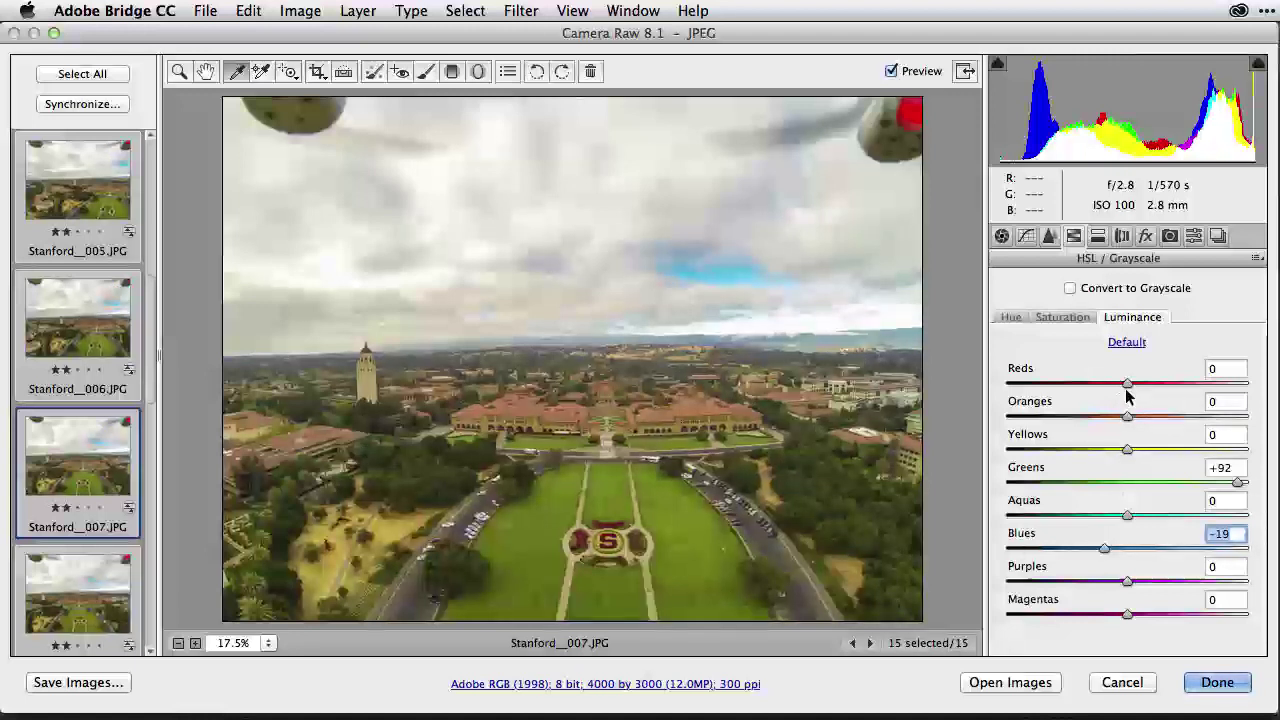
pyautogui.moveTo(1127, 449); pyautogui.dragTo(1154, 453)
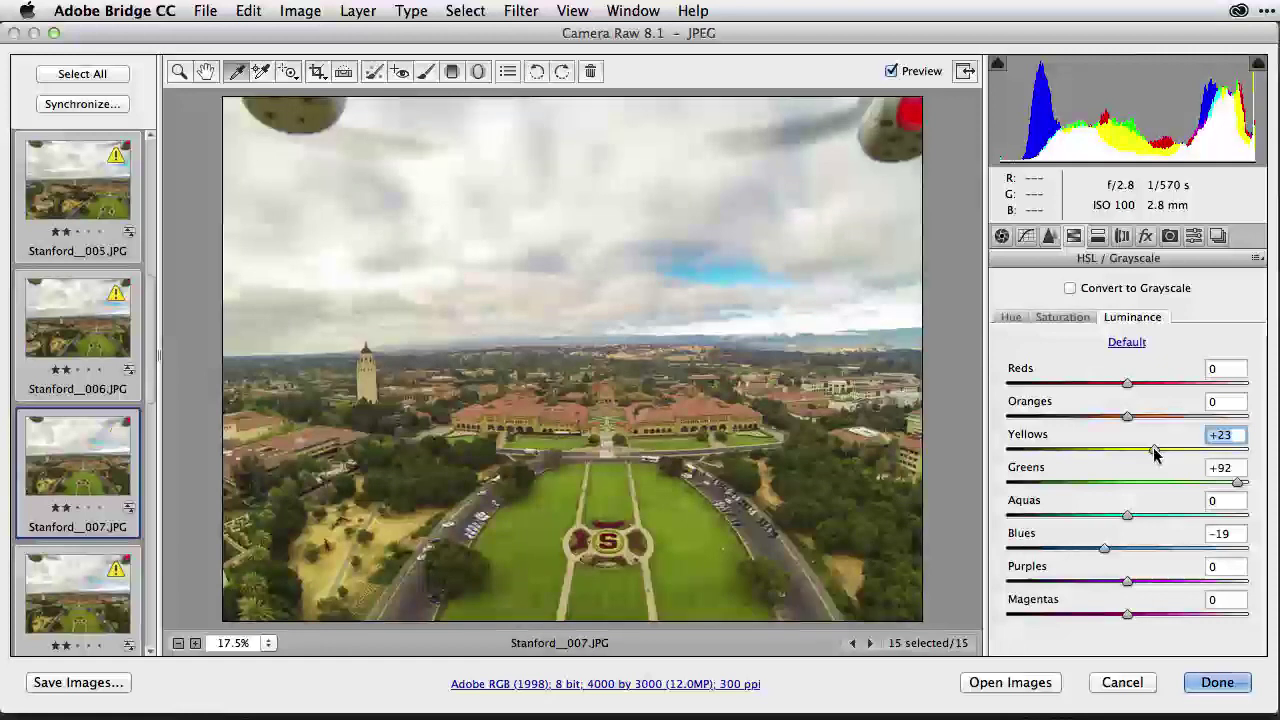
pyautogui.click(1055, 320)
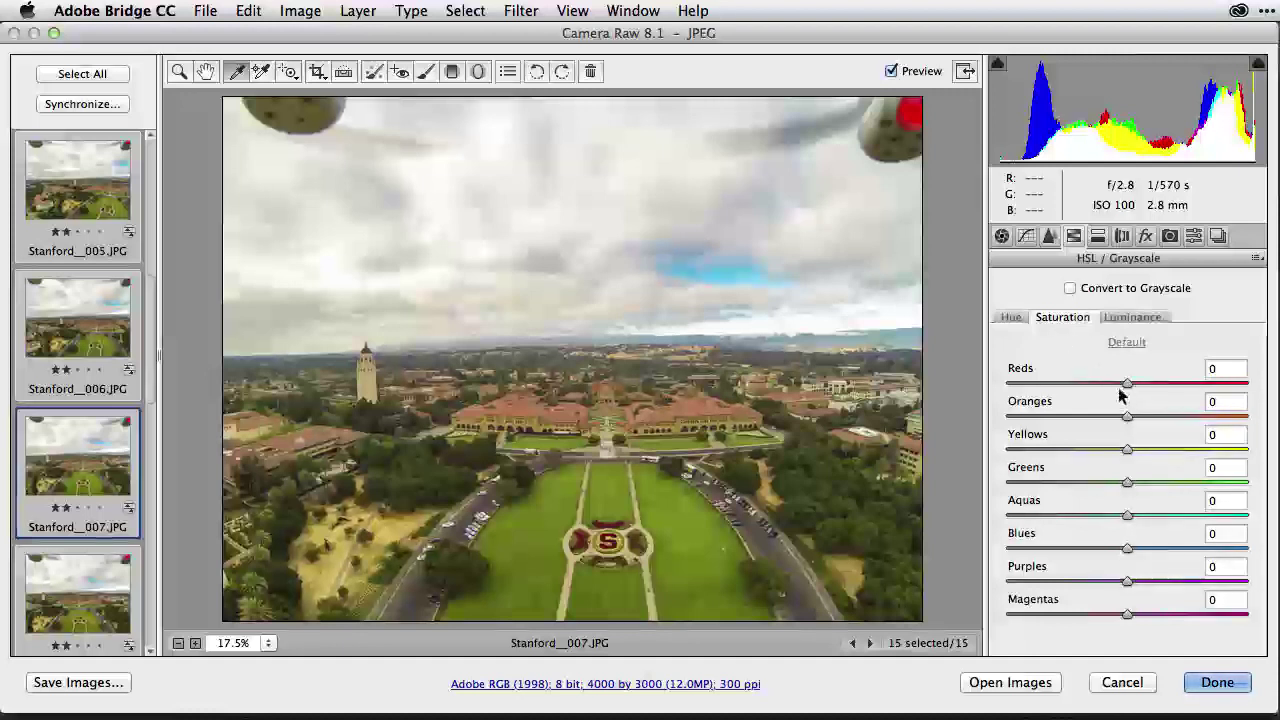
# Set Oranges saturation to +34 after testing +100 and the extremes, then Reds to +87
pyautogui.moveTo(1126, 414); pyautogui.dragTo(1206, 419)
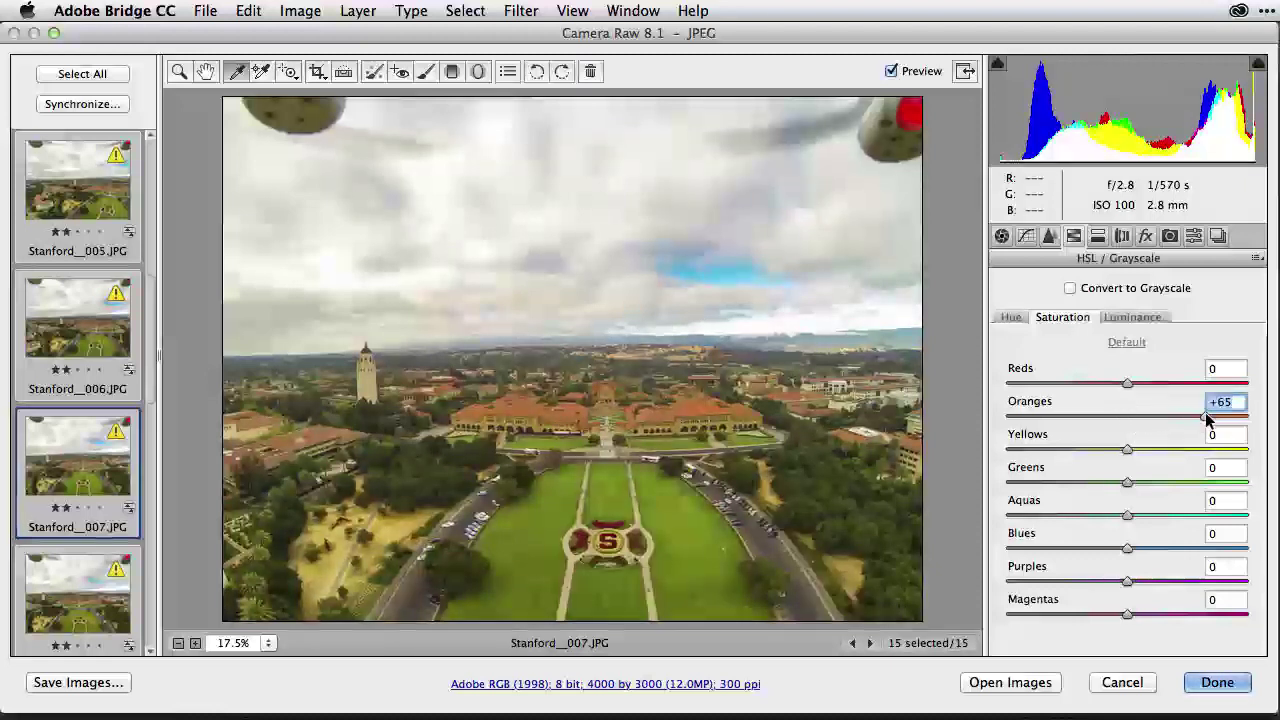
pyautogui.write('100')
pyautogui.press('Return')
pyautogui.moveTo(1248, 416); pyautogui.dragTo(986, 434)
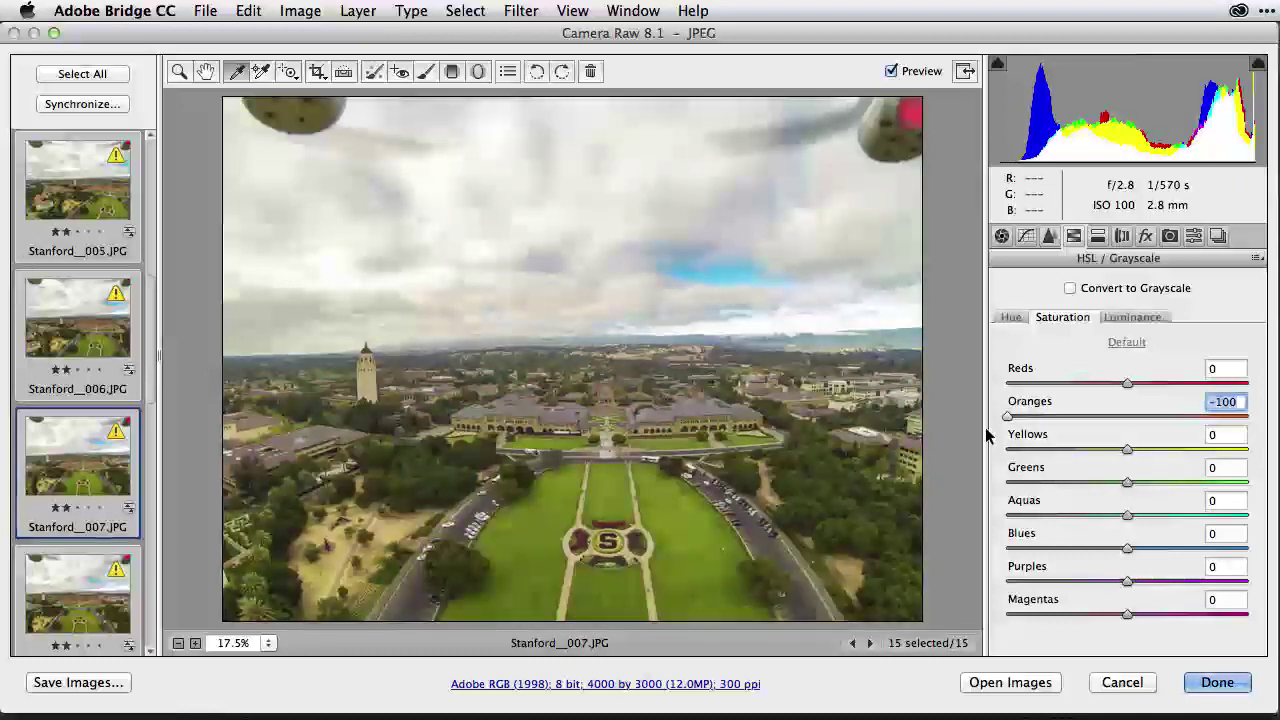
pyautogui.moveTo(1134, 423); pyautogui.dragTo(1170, 423)
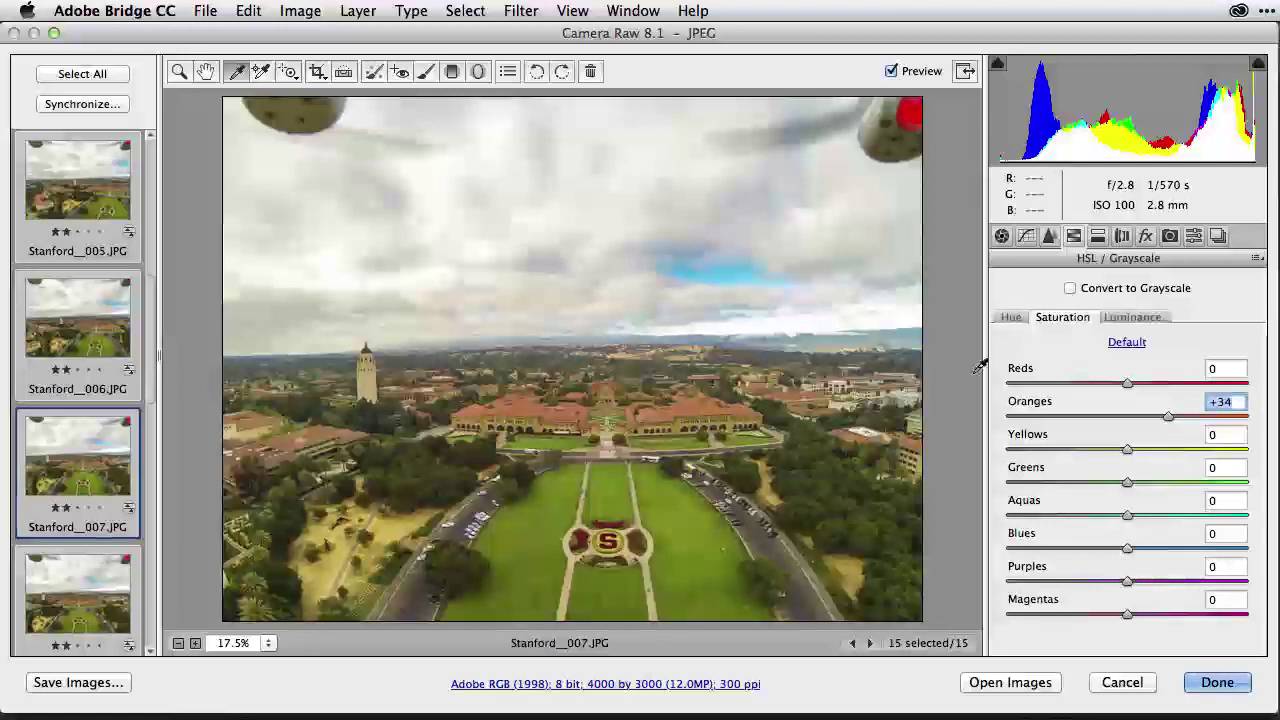
pyautogui.moveTo(1127, 385); pyautogui.dragTo(1231, 397)
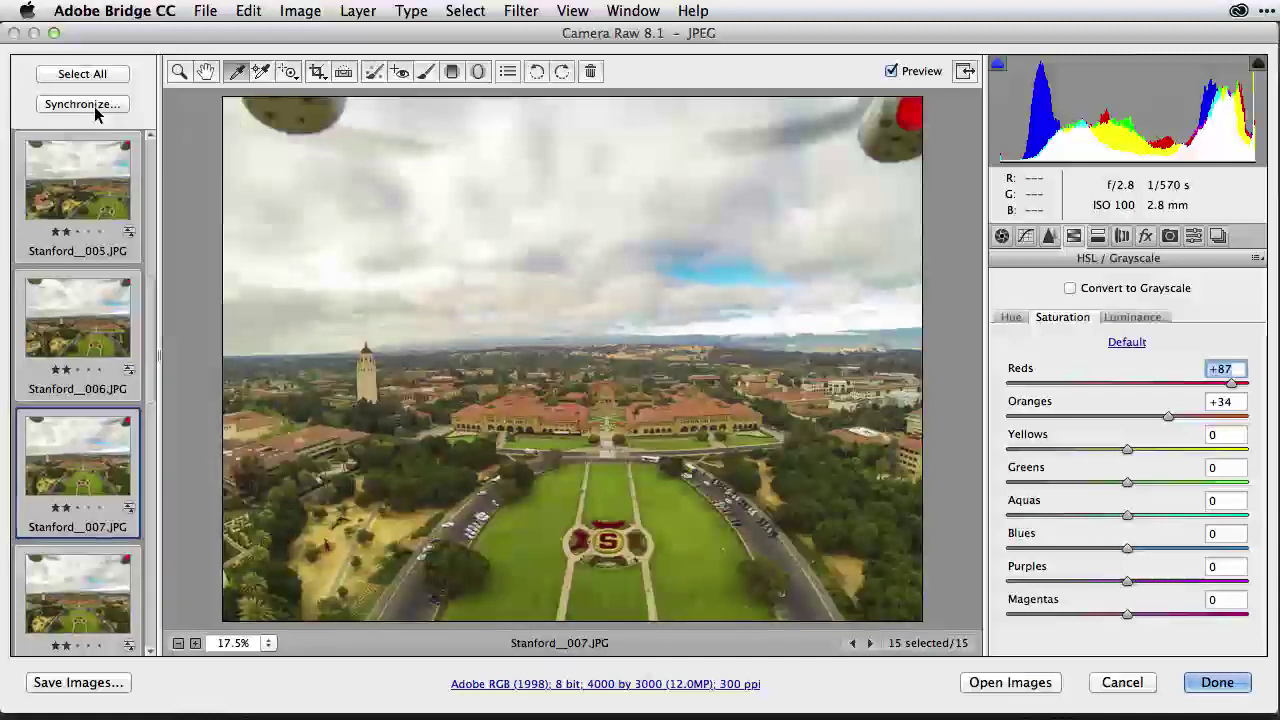
# Remove chromatic aberration, enable the GoPro Hero3-Black Edition lens profile, and toggle Preview to compare
pyautogui.click(1124, 240)
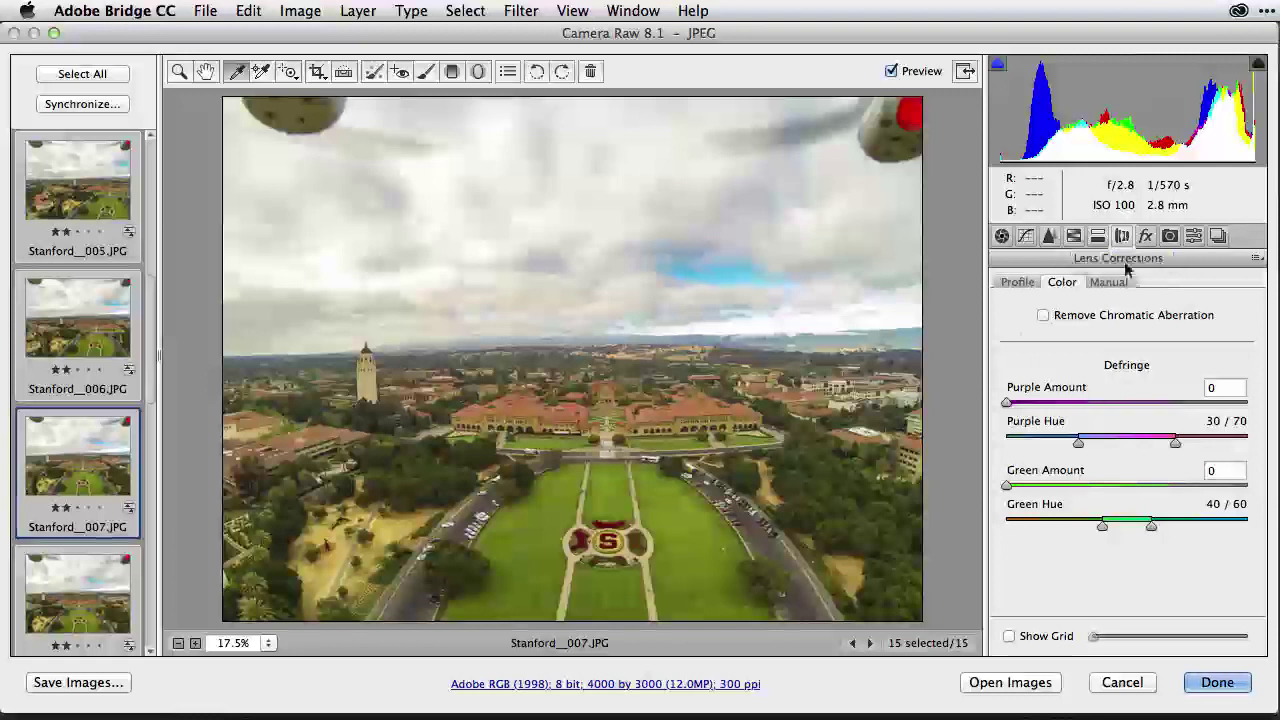
pyautogui.click(1096, 318)
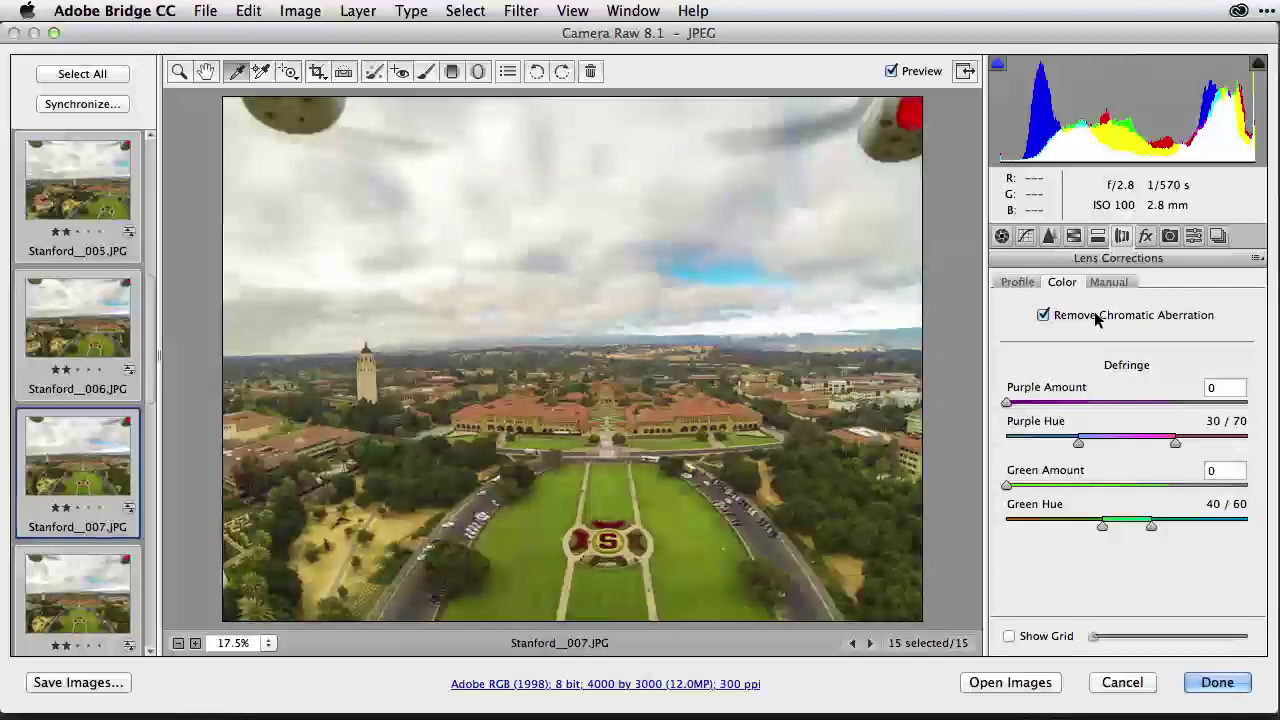
pyautogui.click(1017, 283)
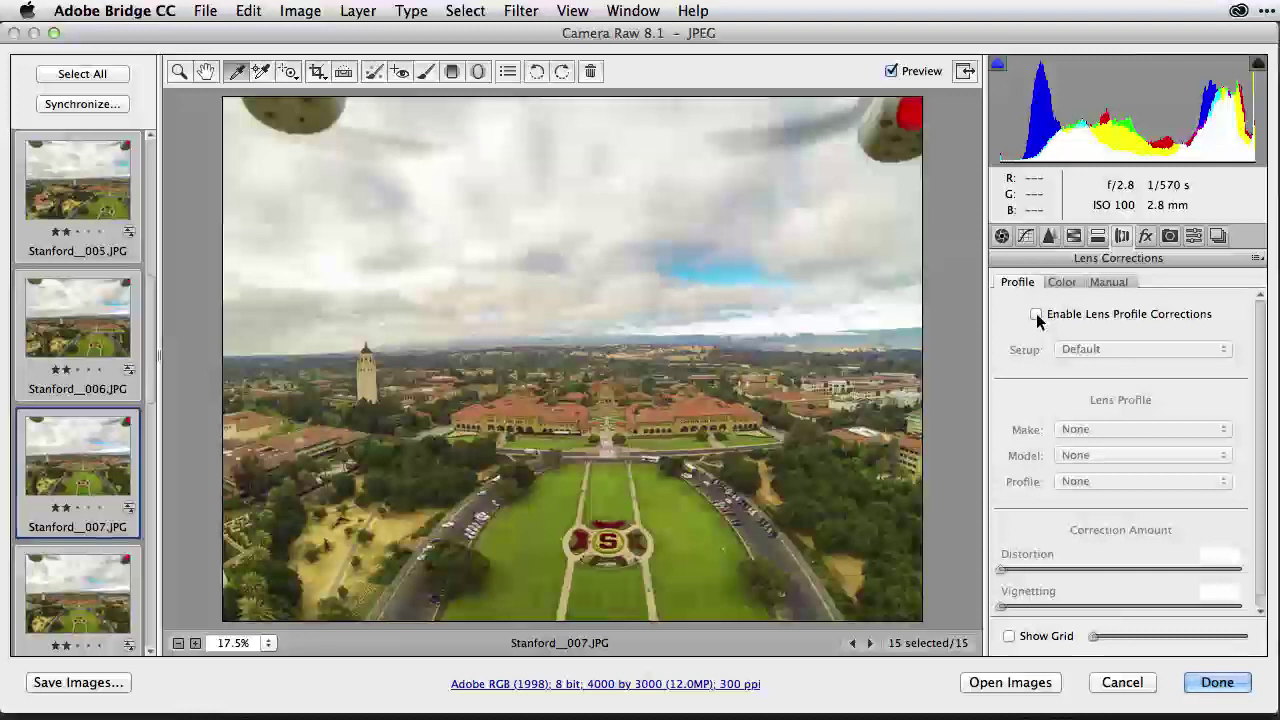
pyautogui.click(1037, 315)
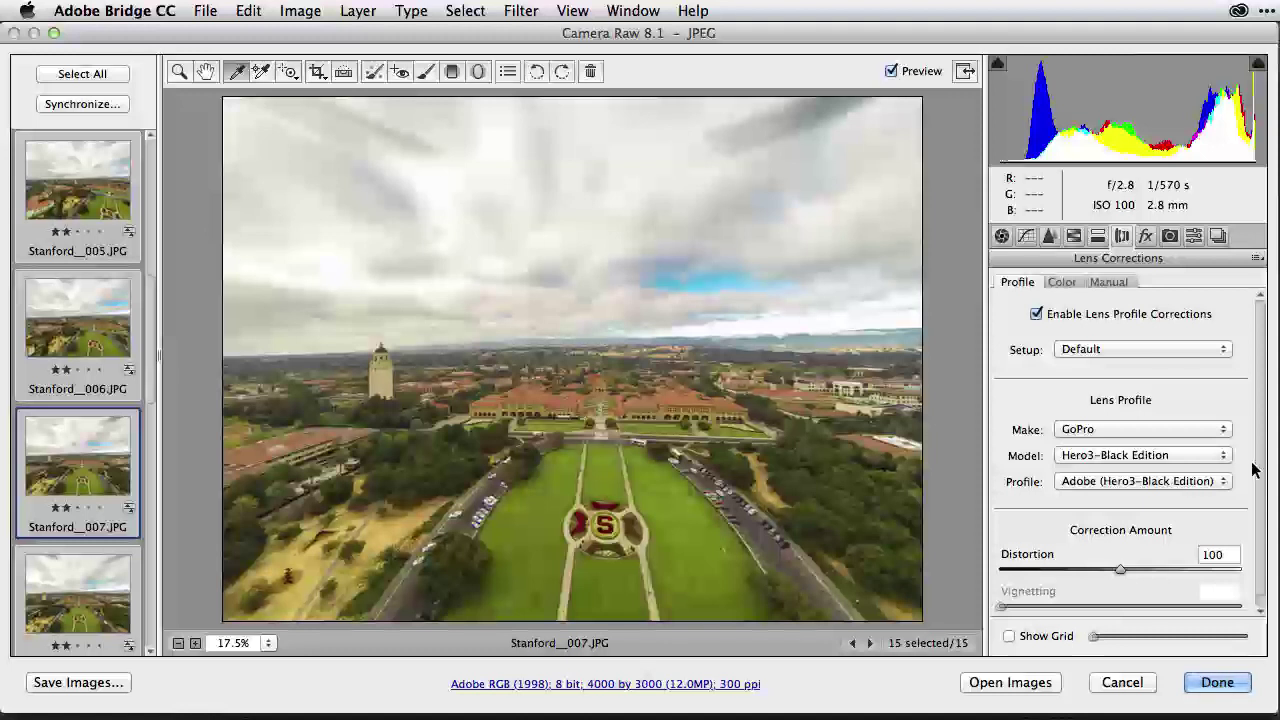
pyautogui.click(890, 71)
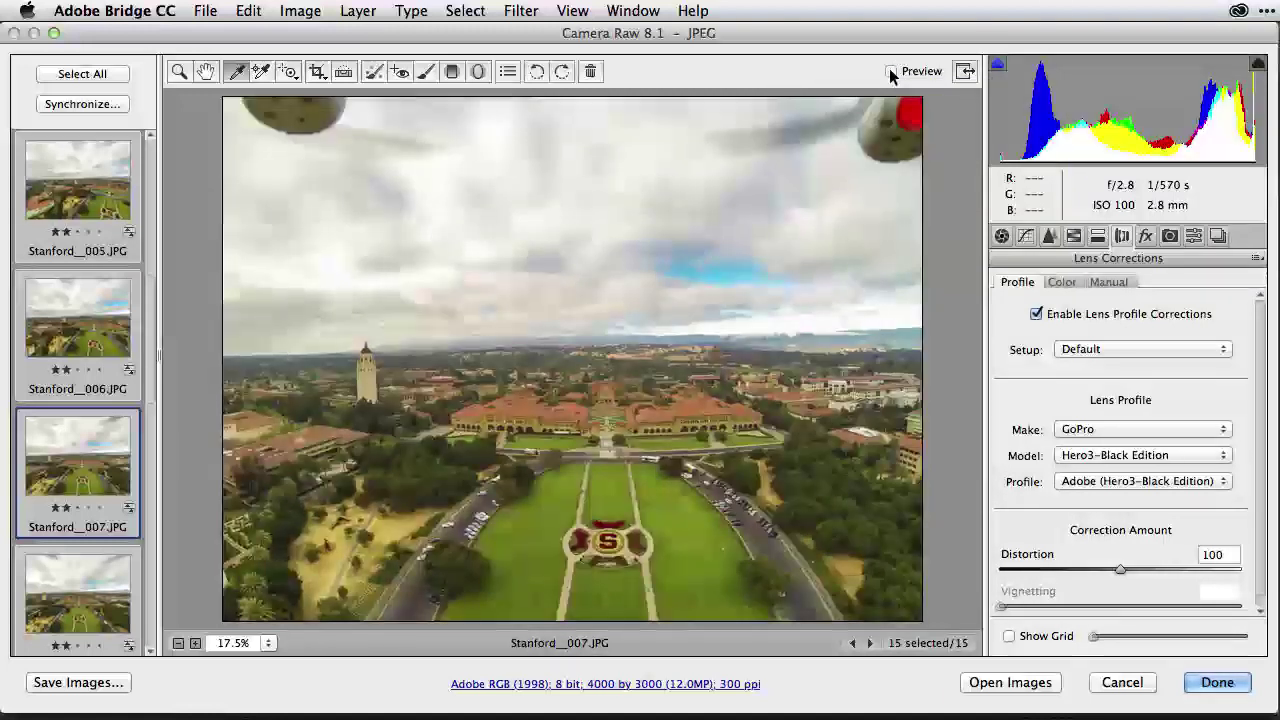
pyautogui.click(890, 71)
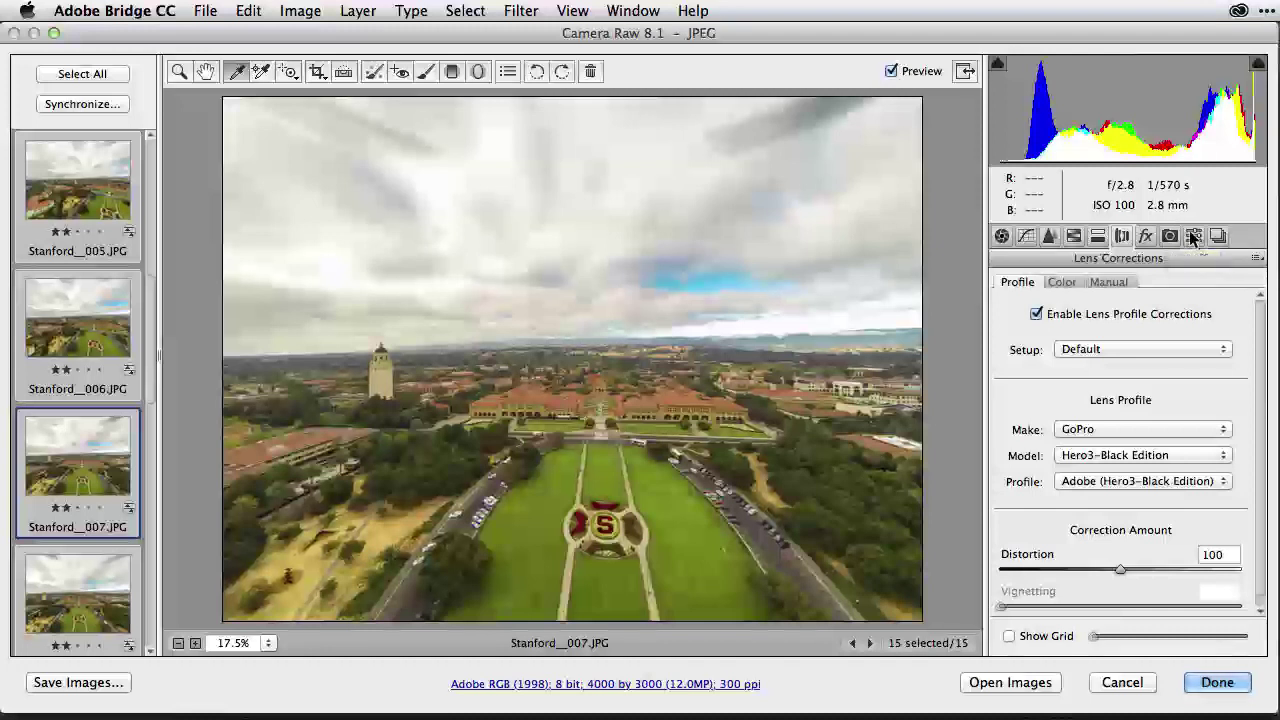
# Start a new preset from the Presets list, cancel it, and finish Camera Raw with Done
pyautogui.click(1193, 235)
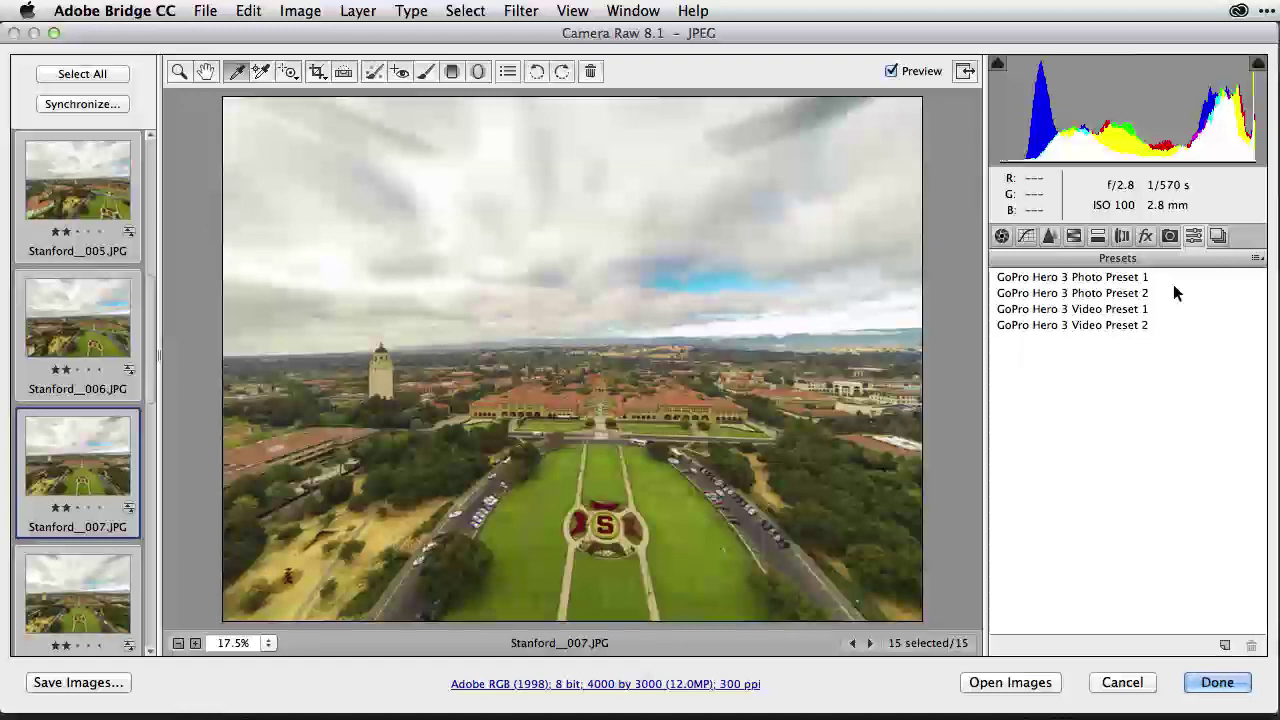
pyautogui.click(1225, 647)
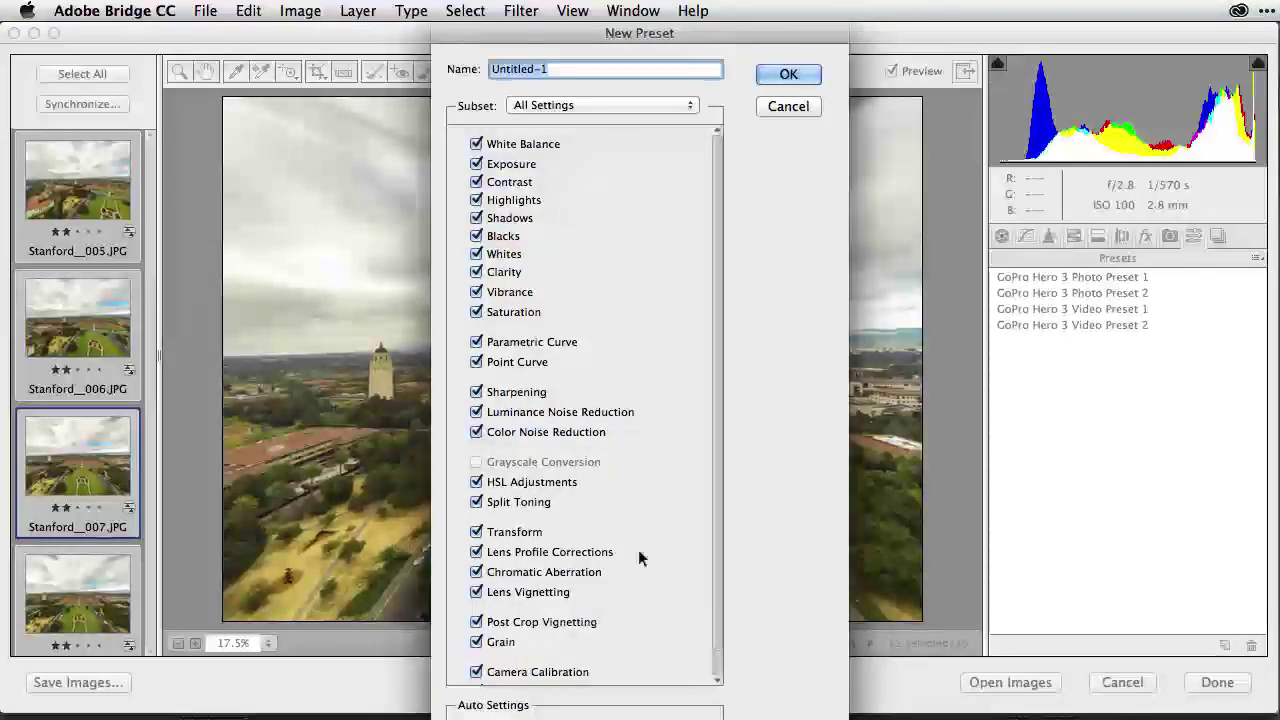
pyautogui.click(789, 106)
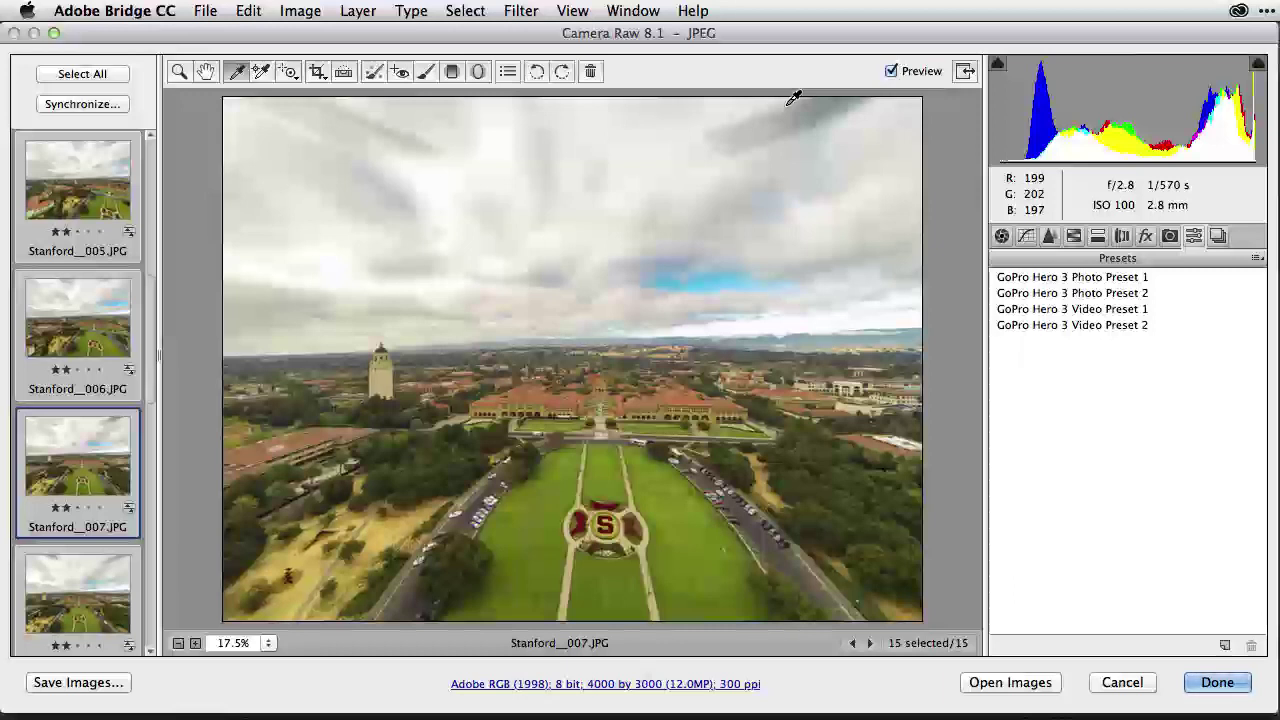
pyautogui.click(1222, 682)
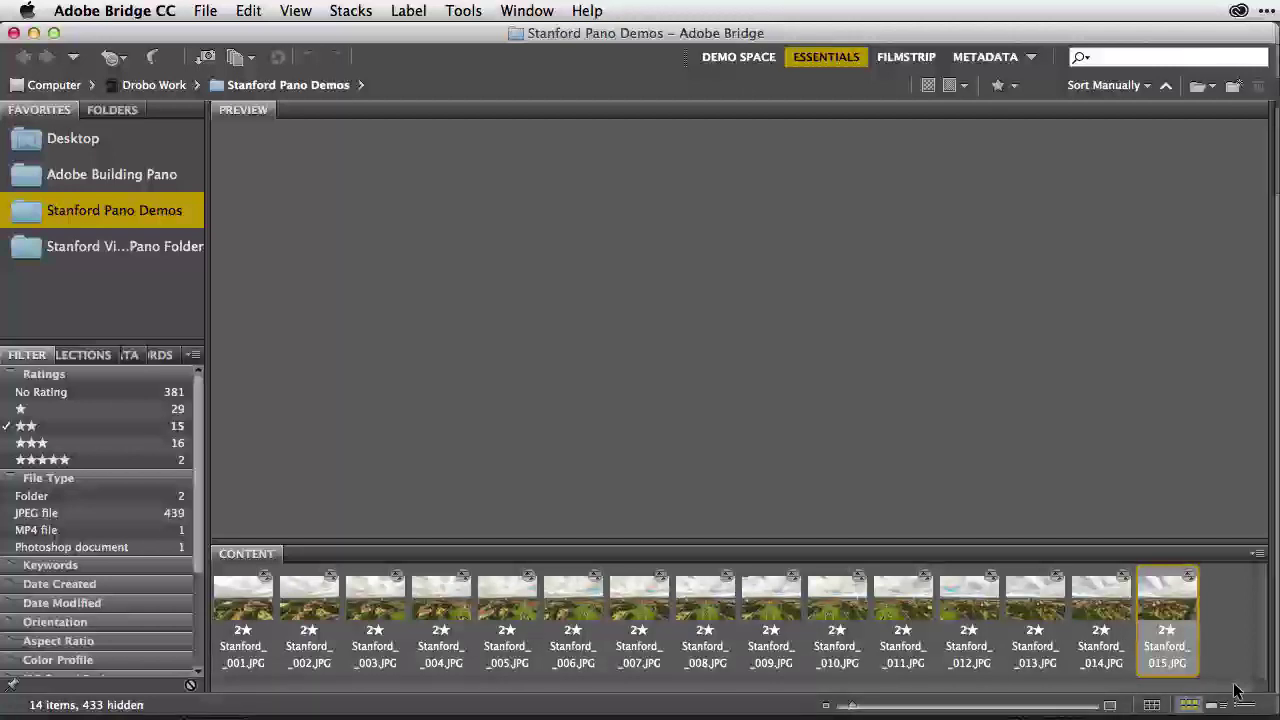
# Select all 15 Stanford thumbnails in Bridge and load them into Photoshop as layers
pyautogui.keyDown('shift'); pyautogui.click(233, 603); pyautogui.keyUp('shift')
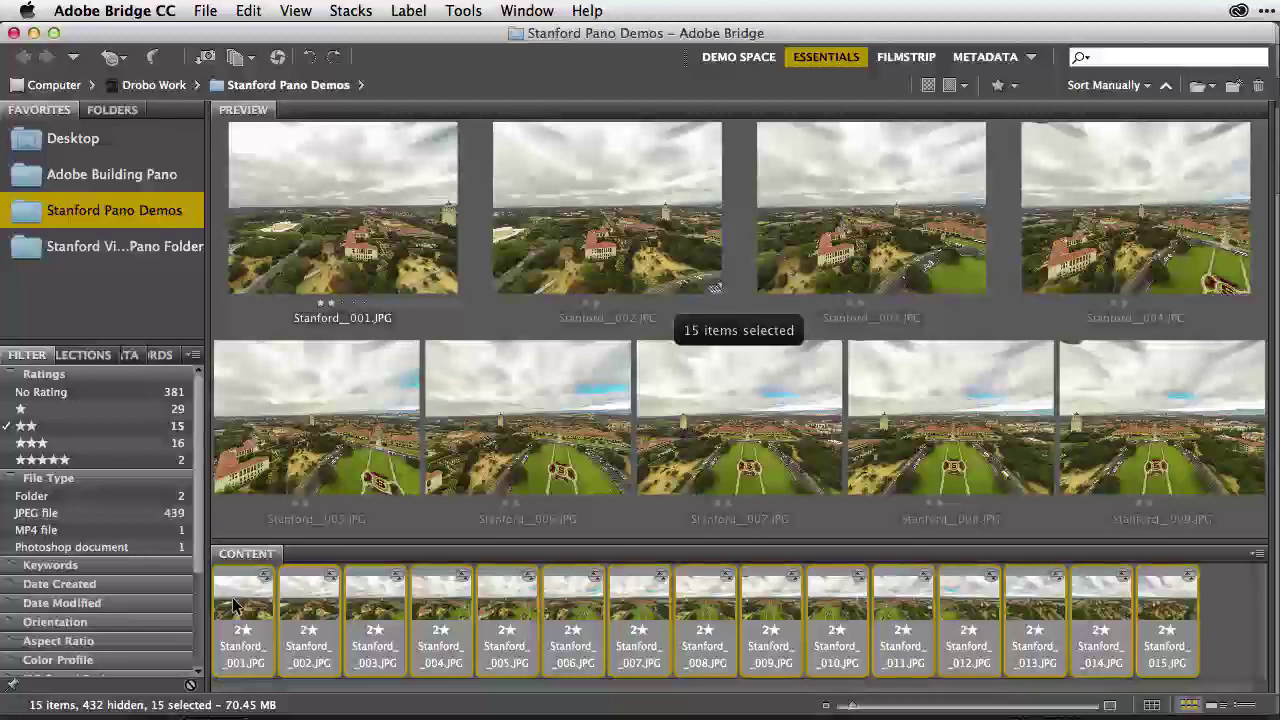
pyautogui.click(472, 14)
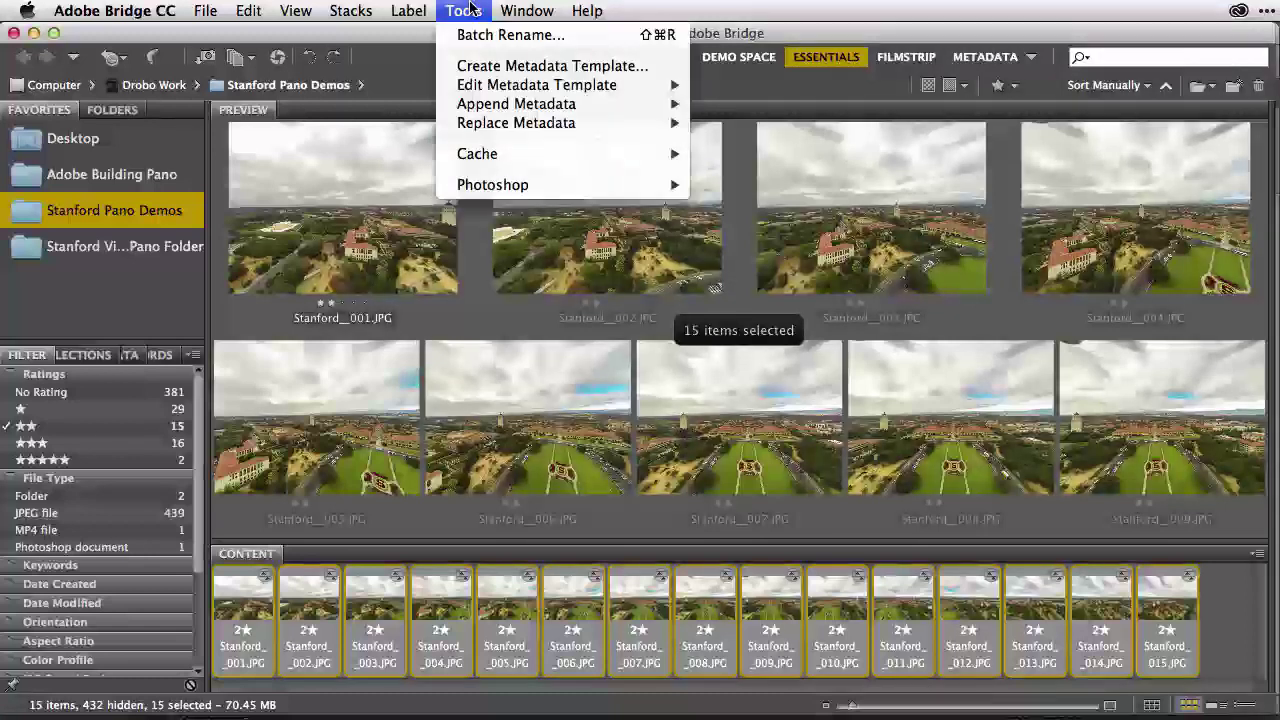
pyautogui.moveTo(525, 190)
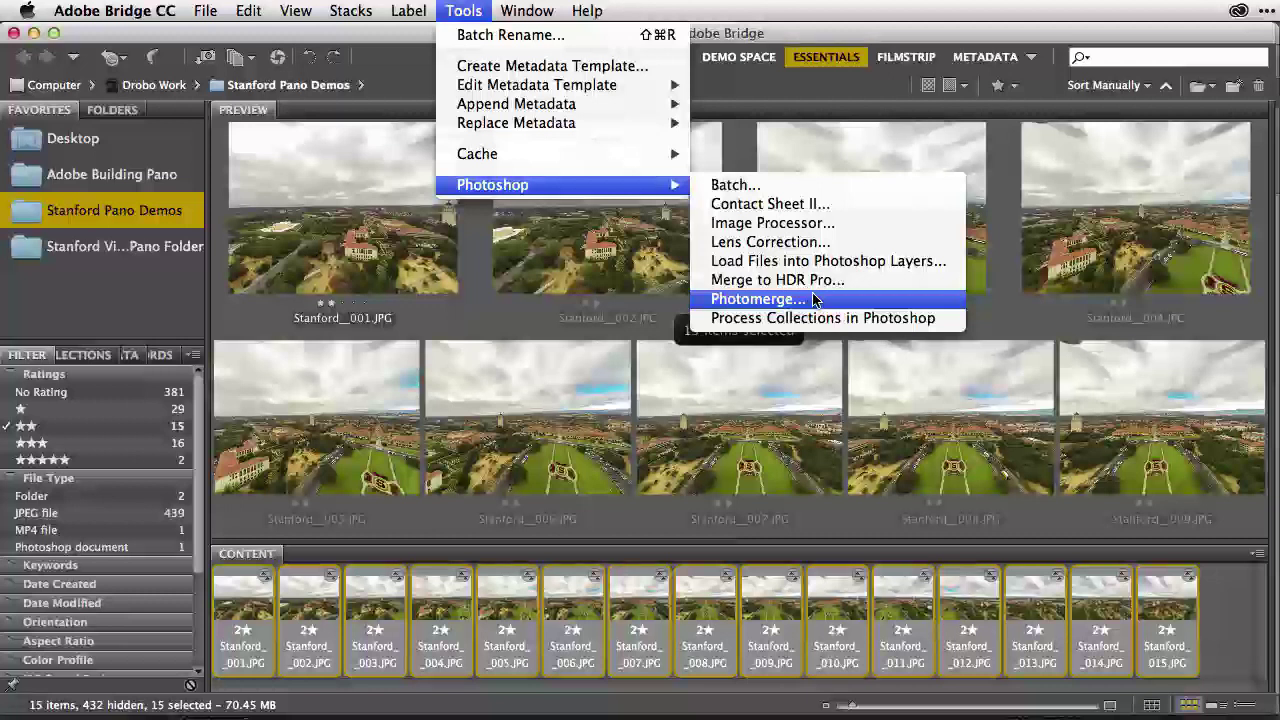
pyautogui.click(822, 261)
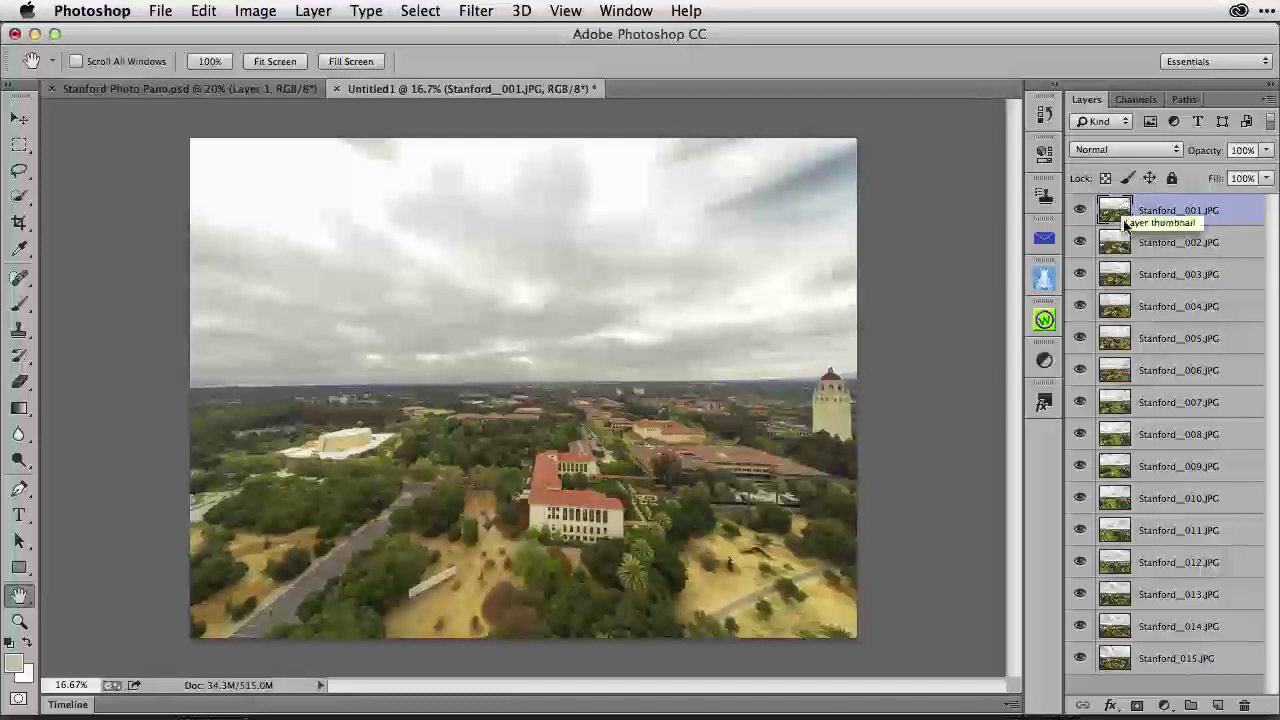
# Select all fifteen layers, Stanford_001.JPG through Stanford_015.JPG, in the Layers panel
pyautogui.keyDown('shift'); pyautogui.click(1117, 660); pyautogui.keyUp('shift')
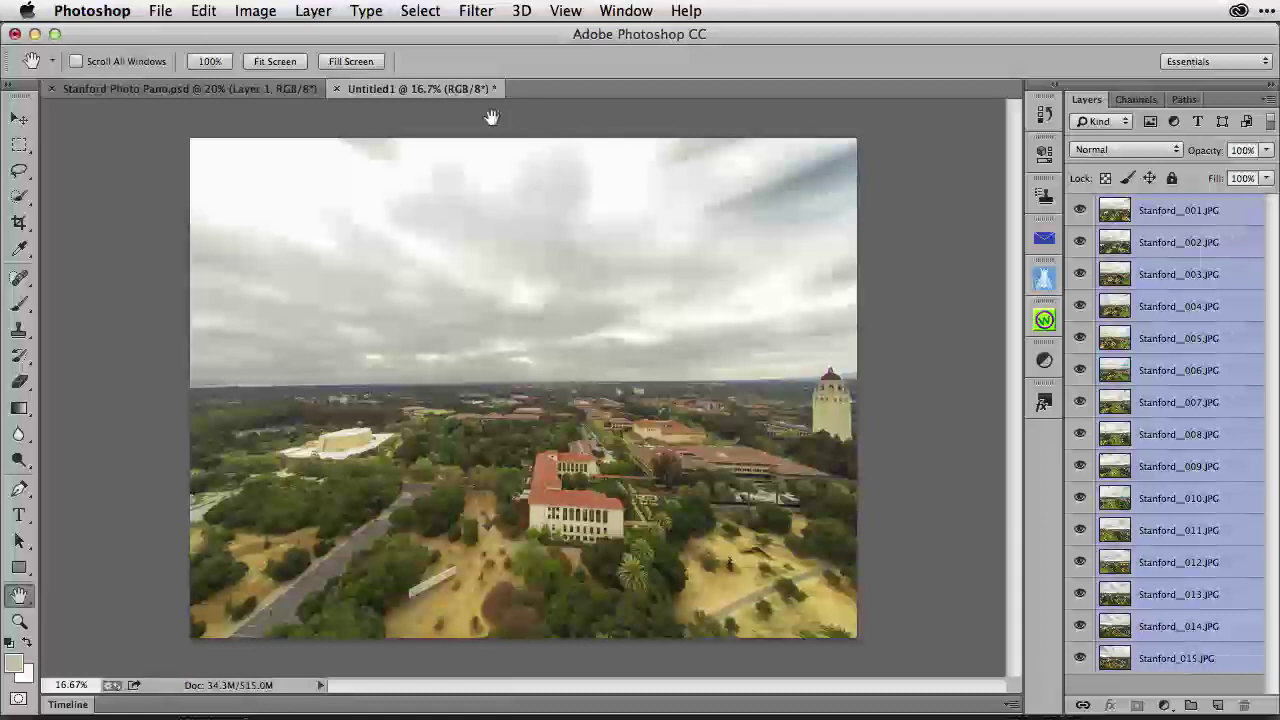
pyautogui.click(208, 11)
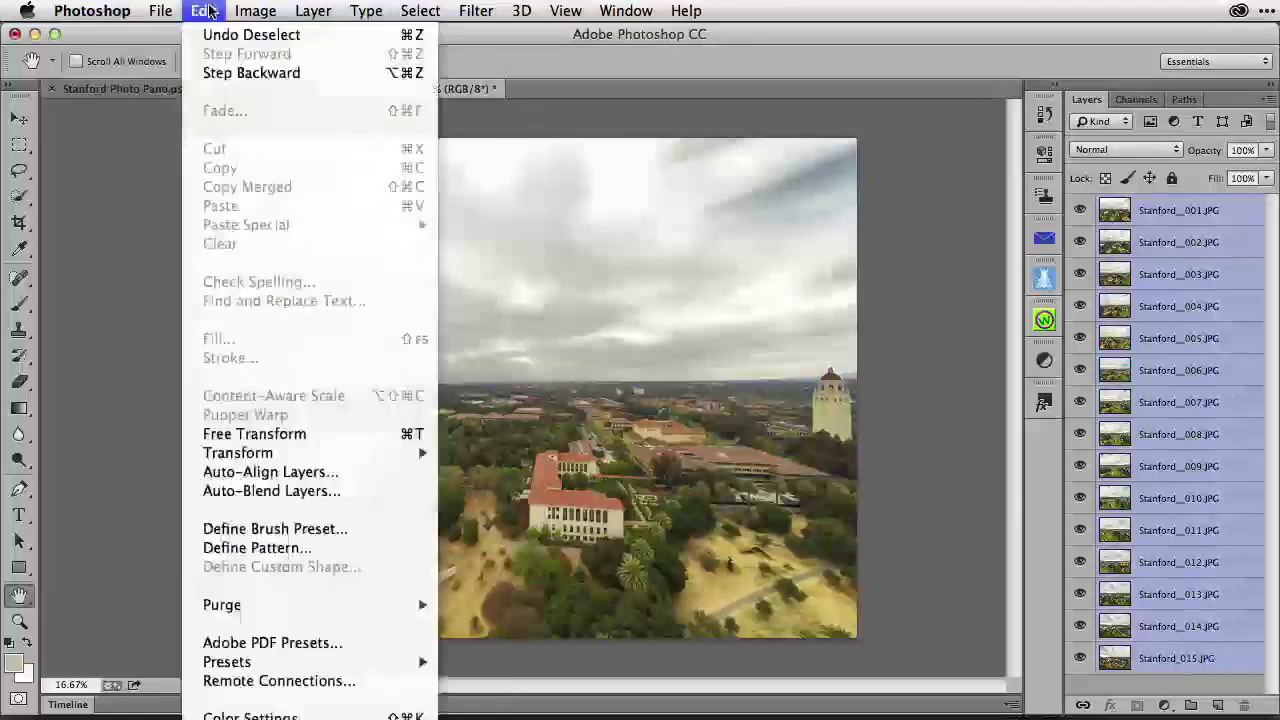
# Auto-align the fifteen Stanford layers using Spherical projection
pyautogui.click(333, 479)
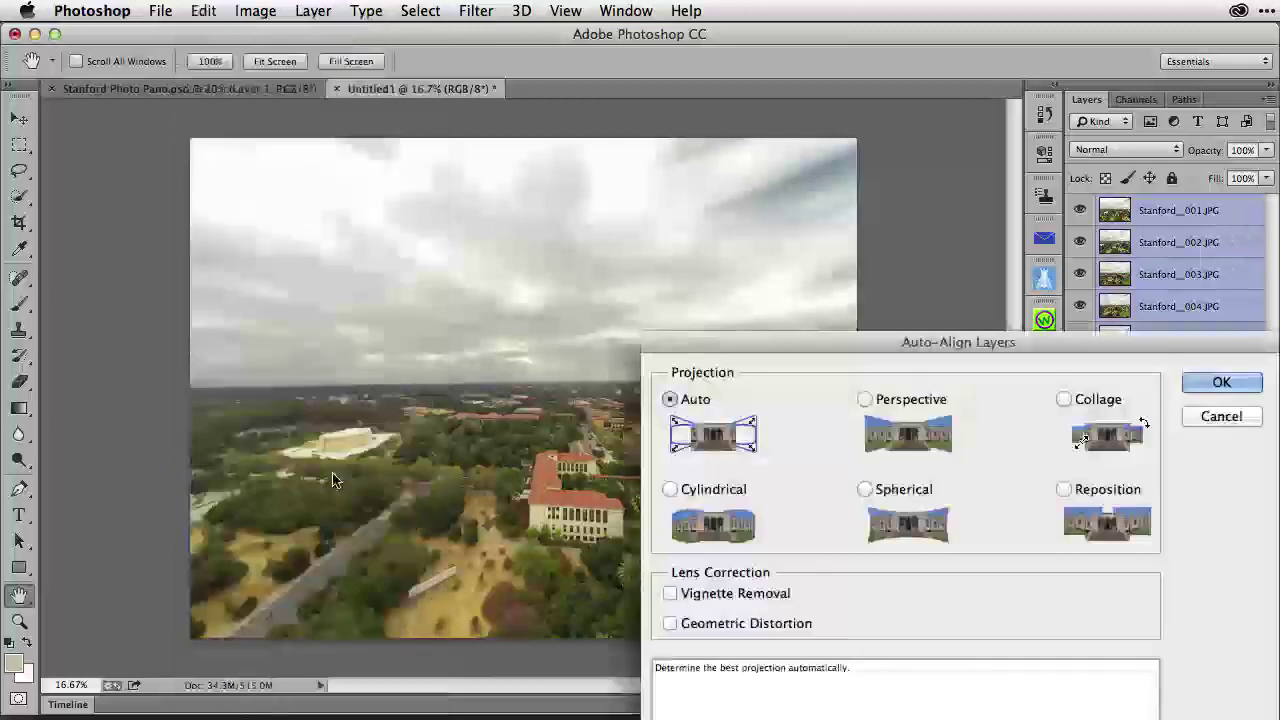
pyautogui.moveTo(813, 346); pyautogui.dragTo(476, 174)
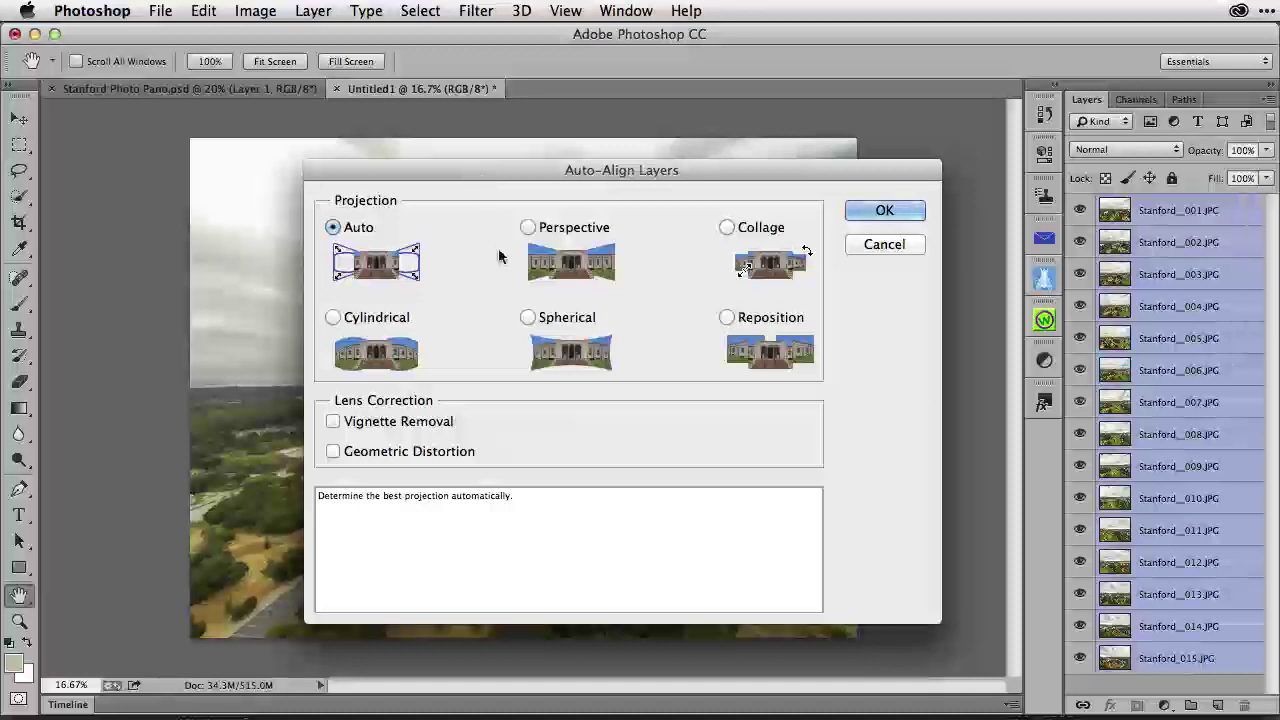
pyautogui.click(527, 318)
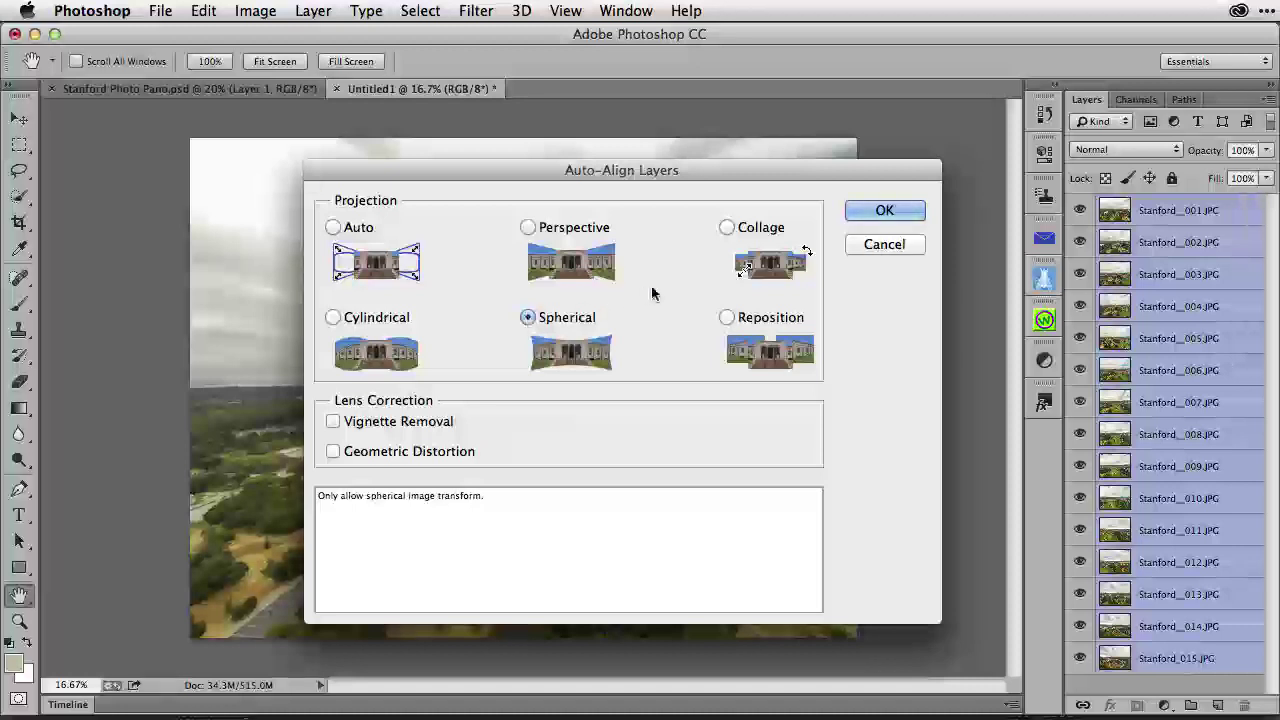
pyautogui.click(867, 210)
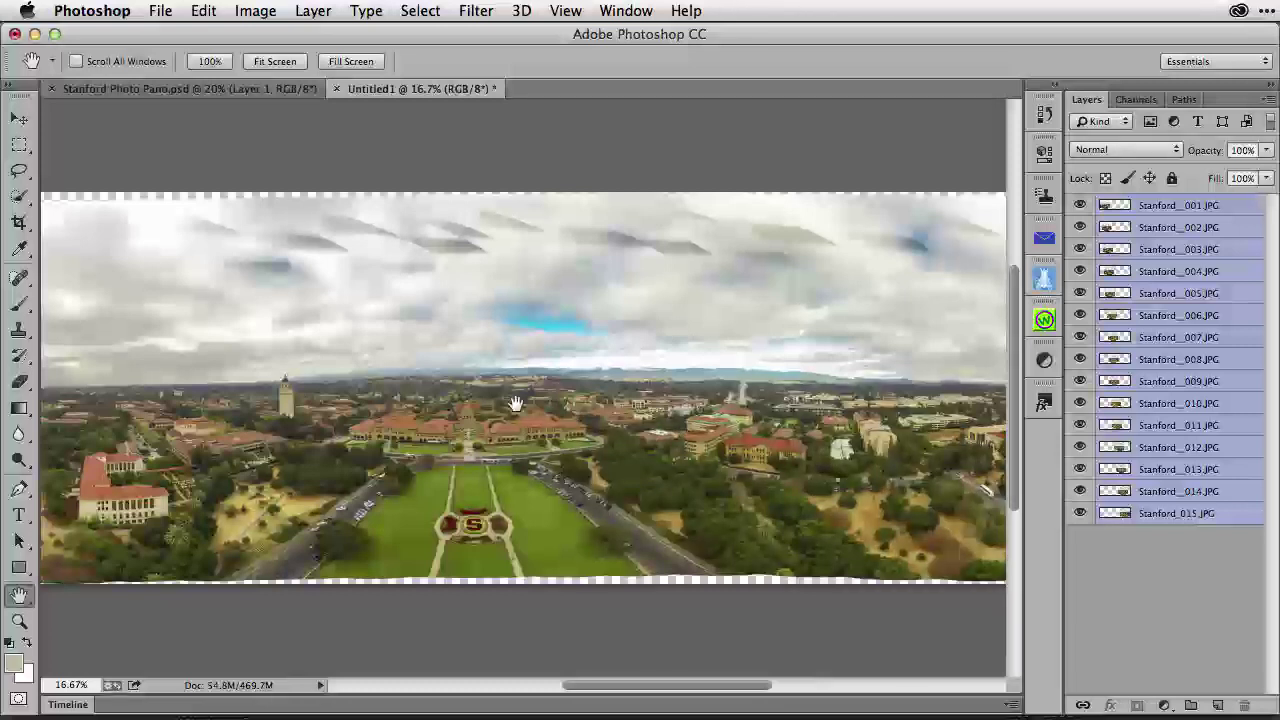
pyautogui.moveTo(515, 403); pyautogui.dragTo(605, 409)
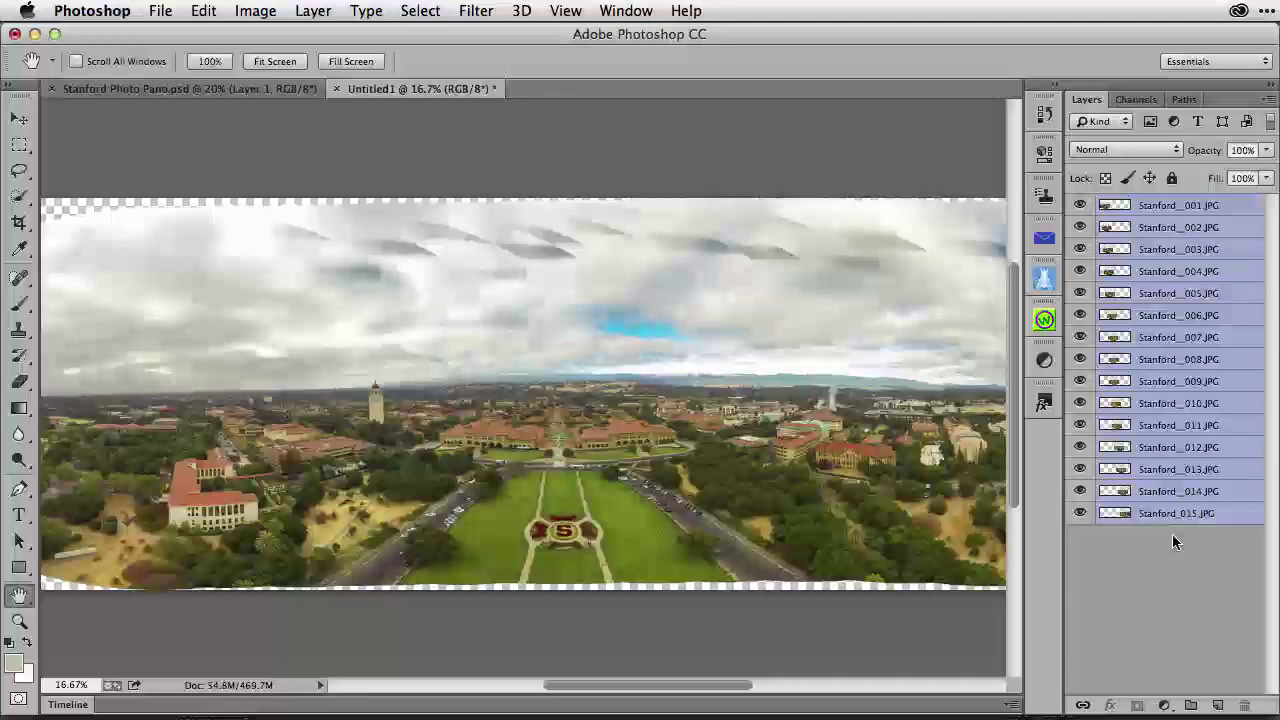
# Auto-blend the layers as a Panorama with Seamless Tones and Colors
pyautogui.click(214, 11)
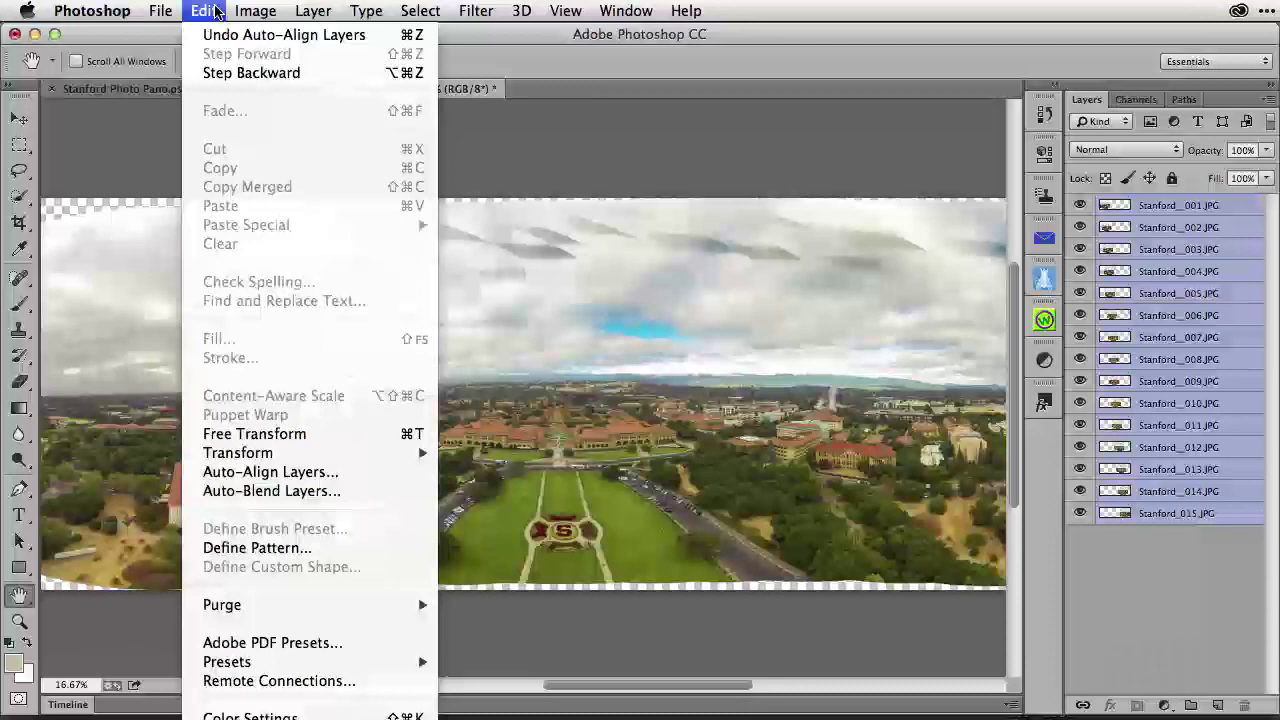
pyautogui.click(313, 491)
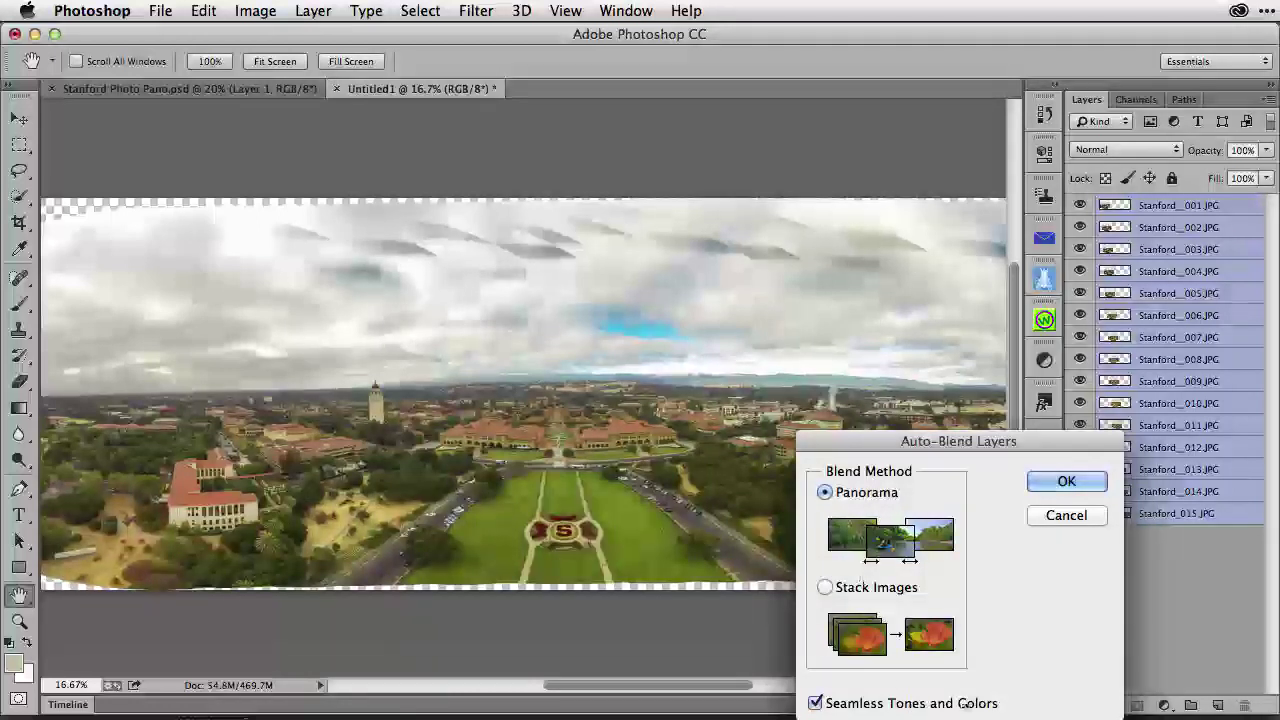
pyautogui.click(1063, 481)
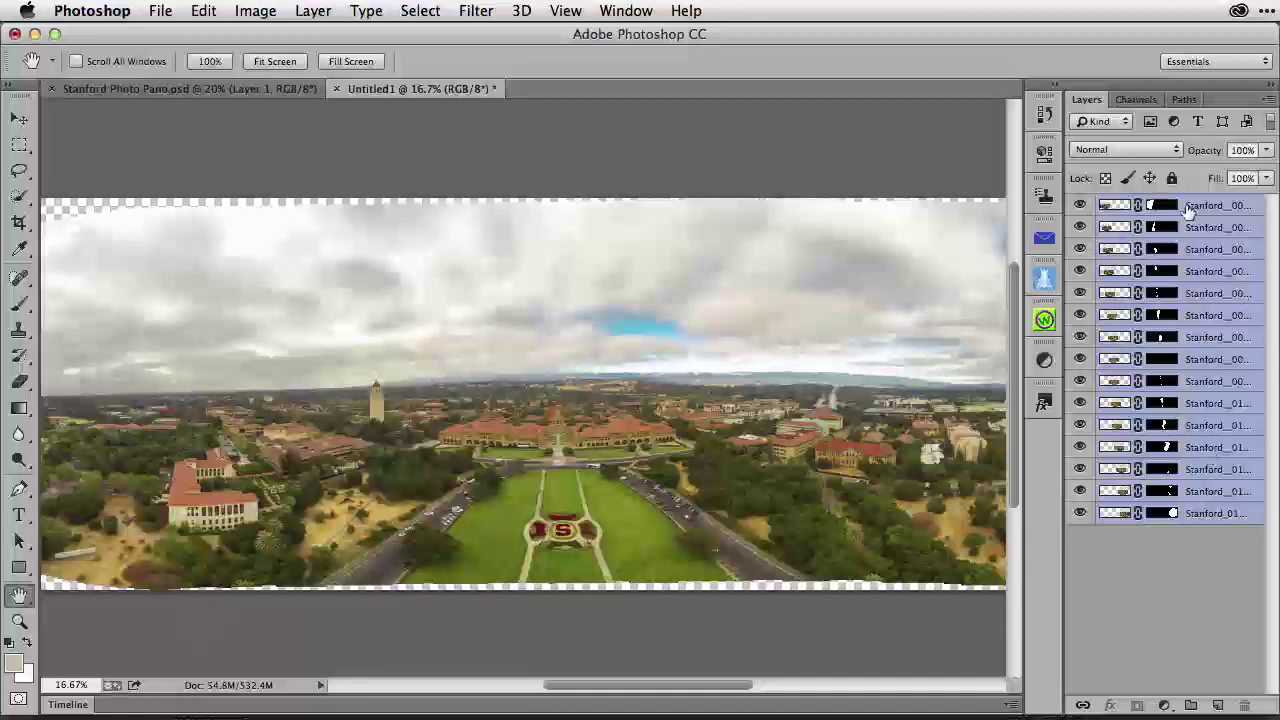
pyautogui.click(1267, 100)
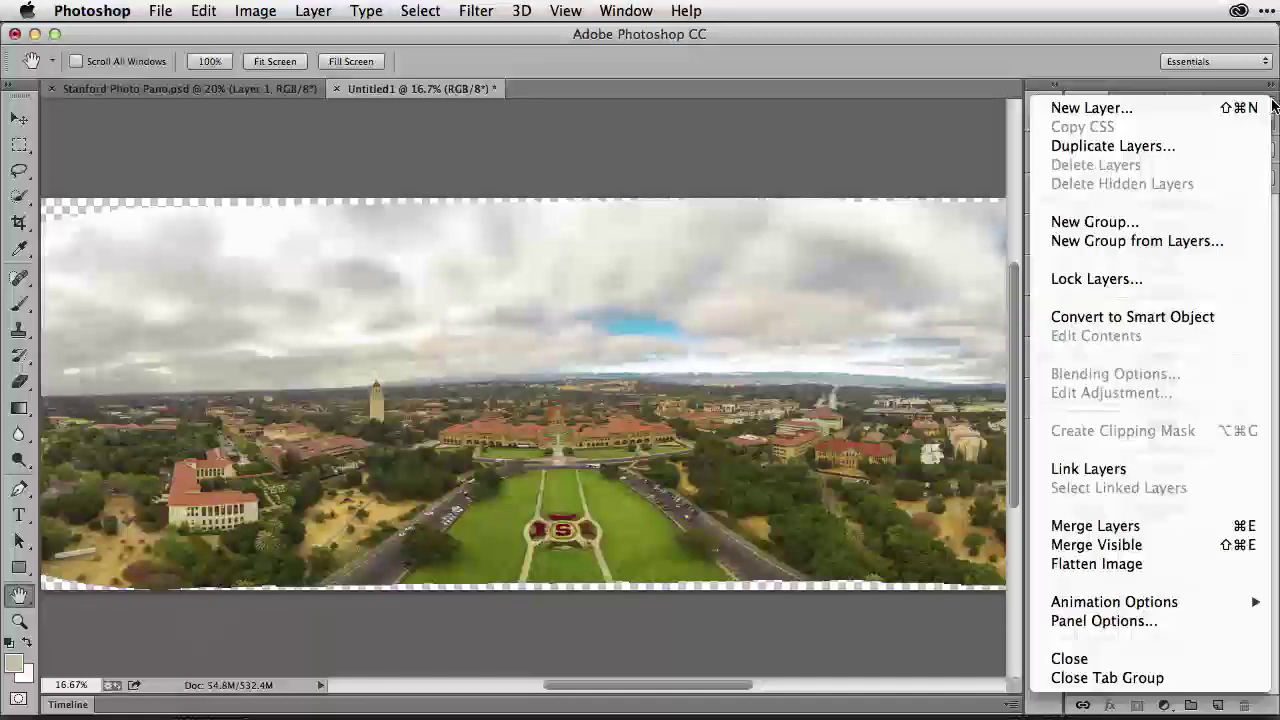
pyautogui.click(1155, 537)
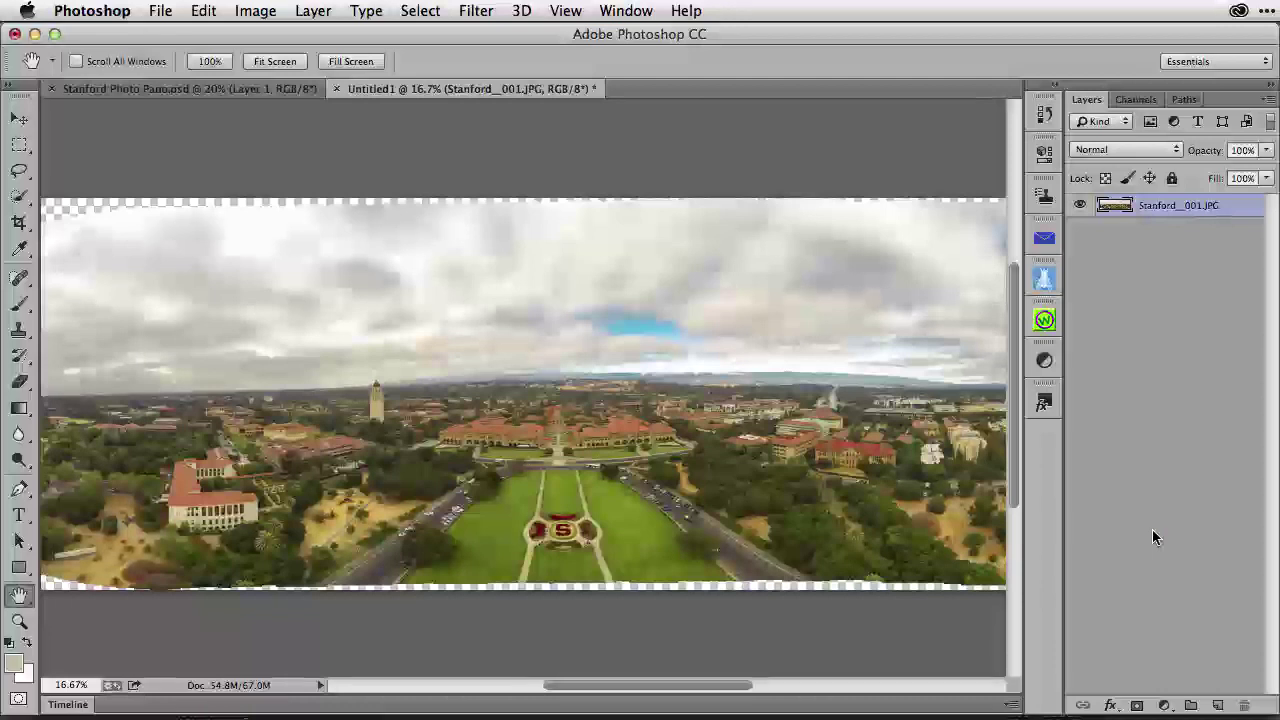
pyautogui.click(1240, 212)
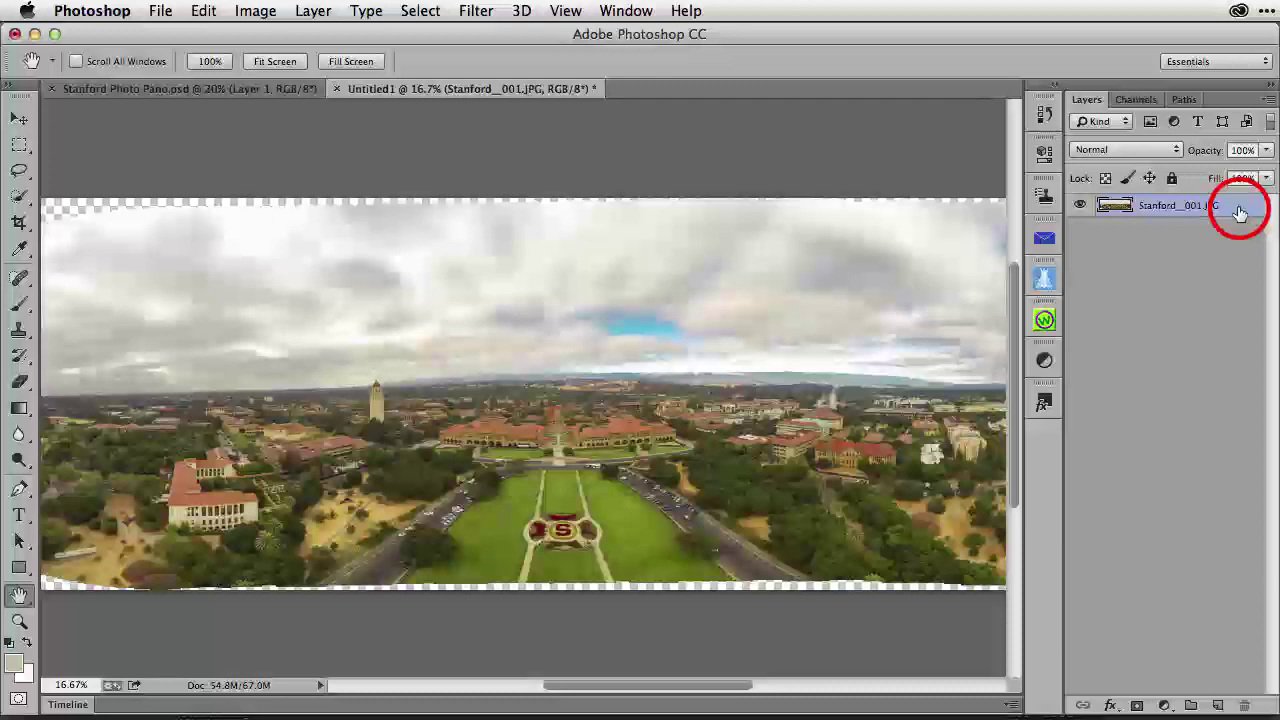
# Convert the Stanford__001.JPG panorama layer to a Smart Object
pyautogui.rightClick(1240, 212)
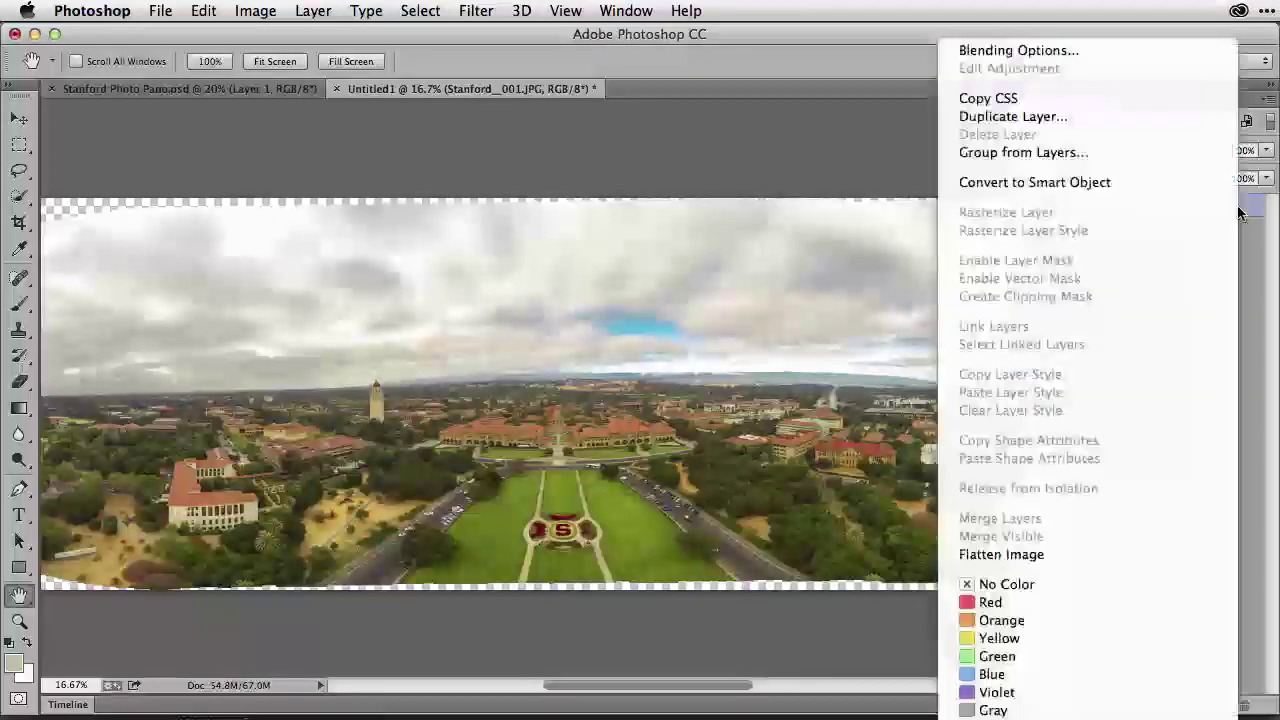
pyautogui.click(1175, 183)
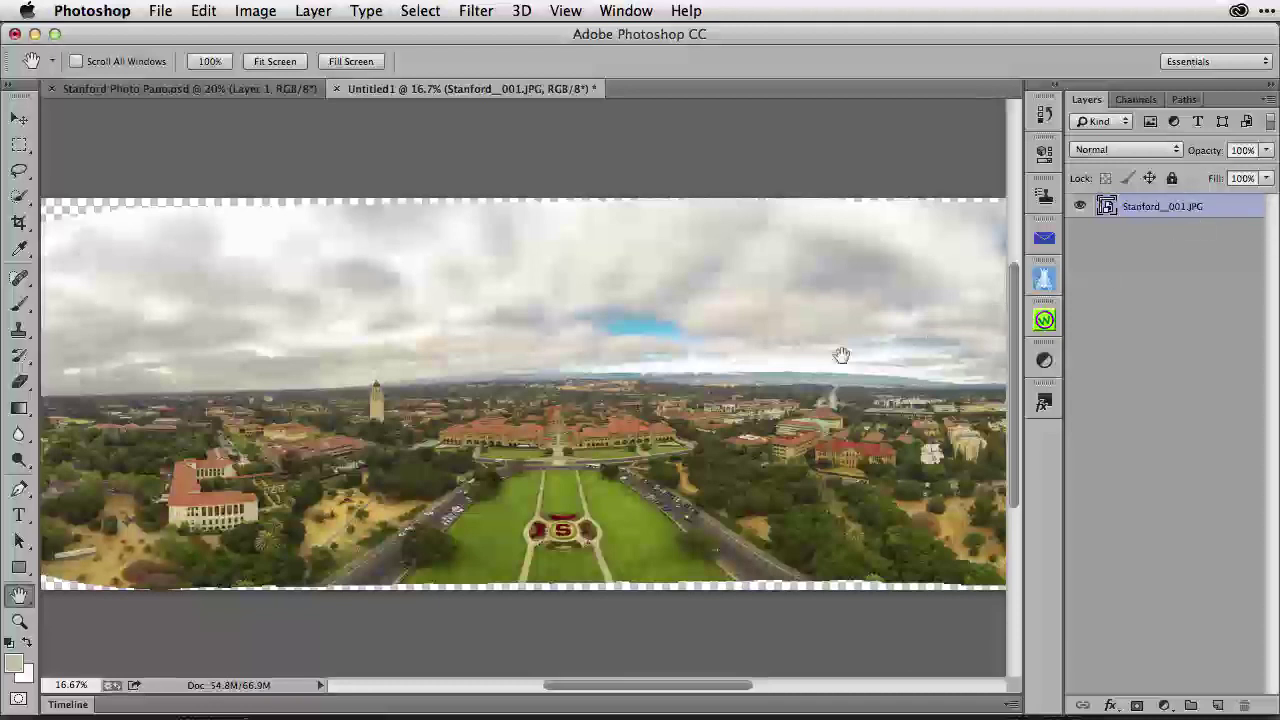
# Zoom out from 16.7% to 8.33% so the whole panorama fits the window
pyautogui.press('super+minus')
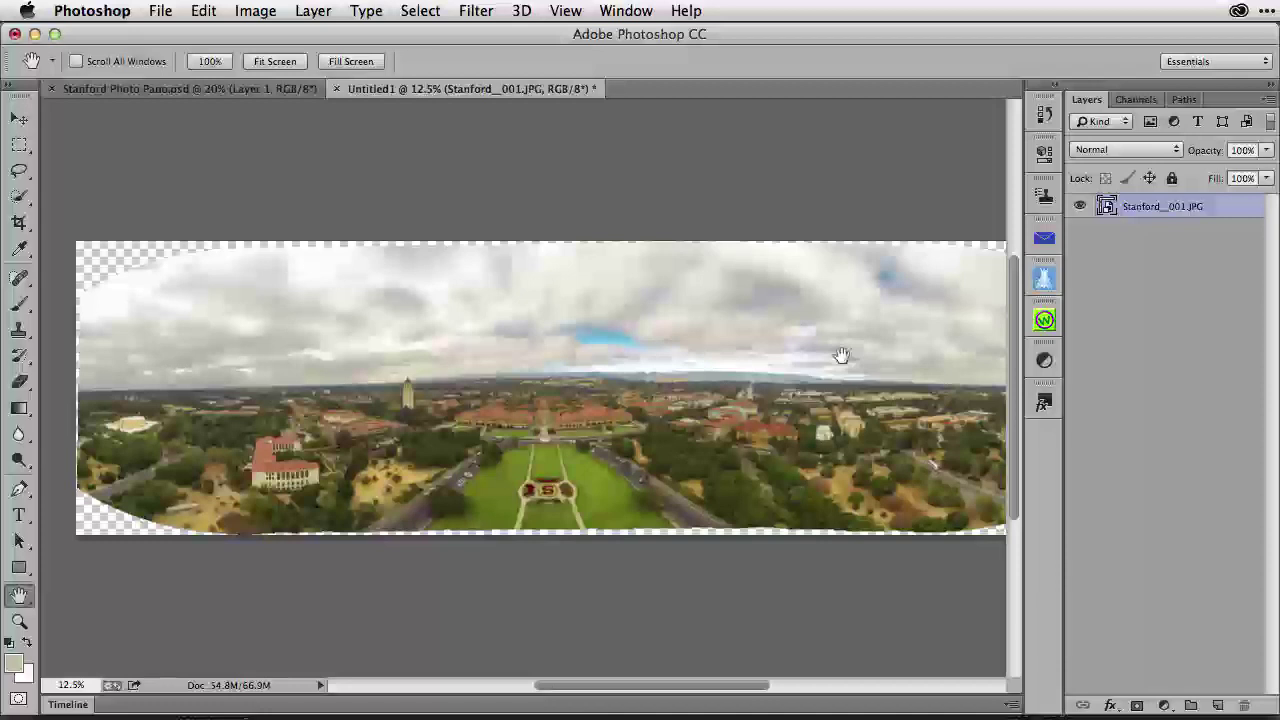
pyautogui.press('super+minus')
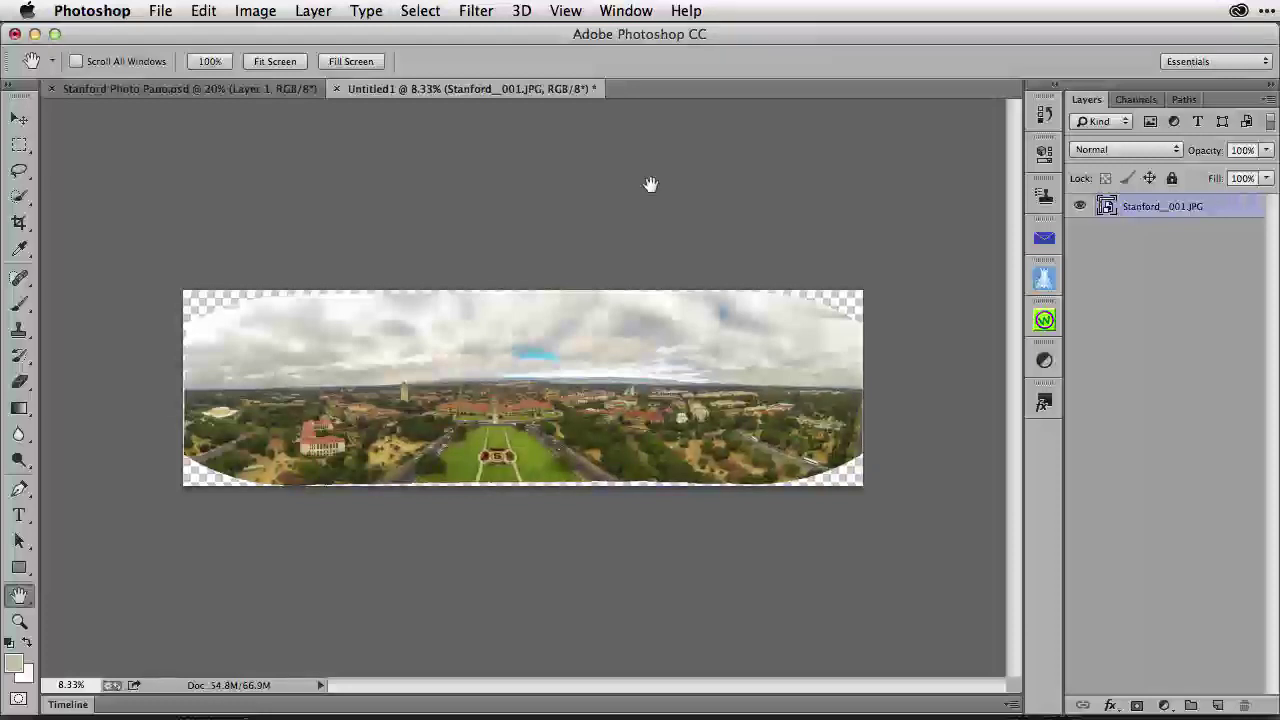
pyautogui.click(484, 11)
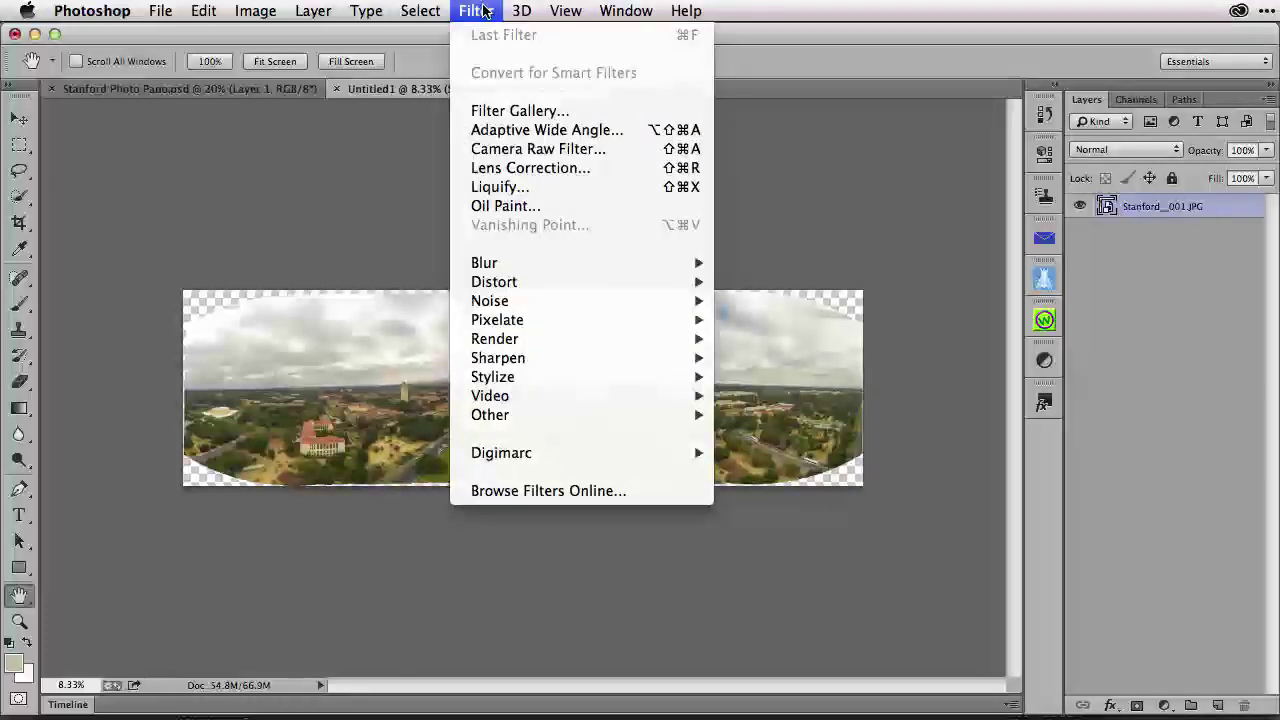
pyautogui.click(547, 131)
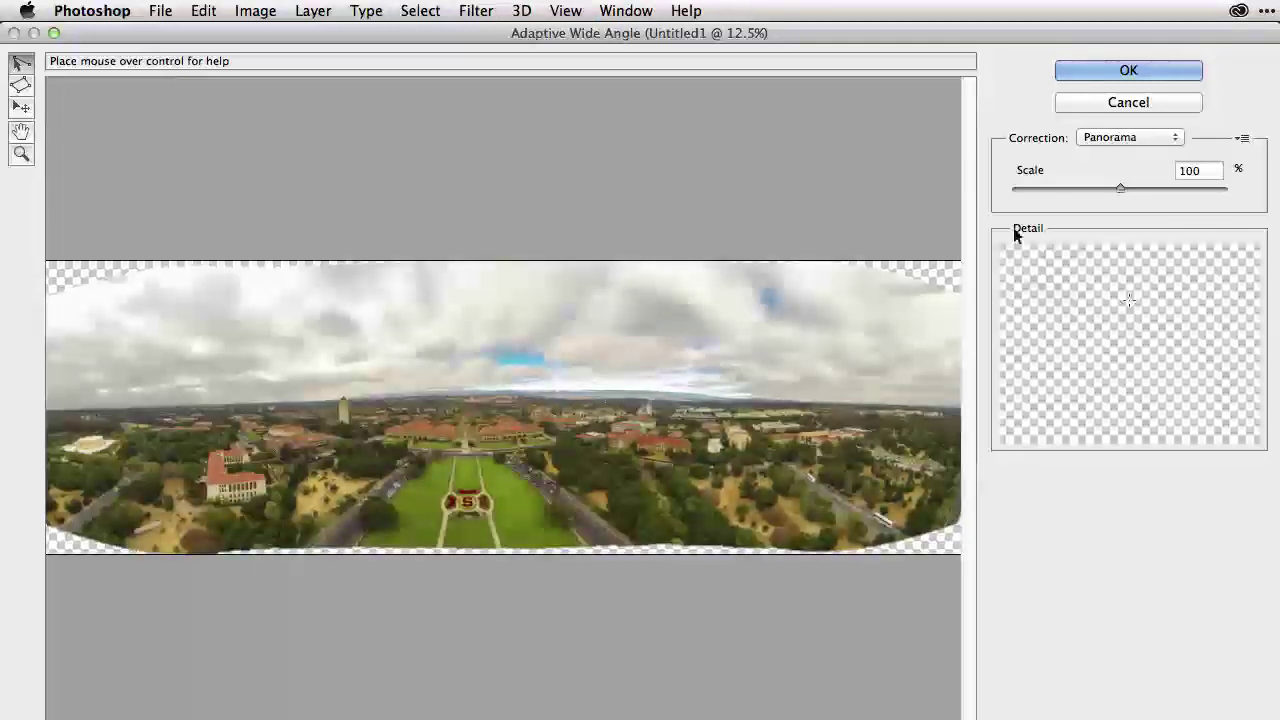
pyautogui.click(1103, 144)
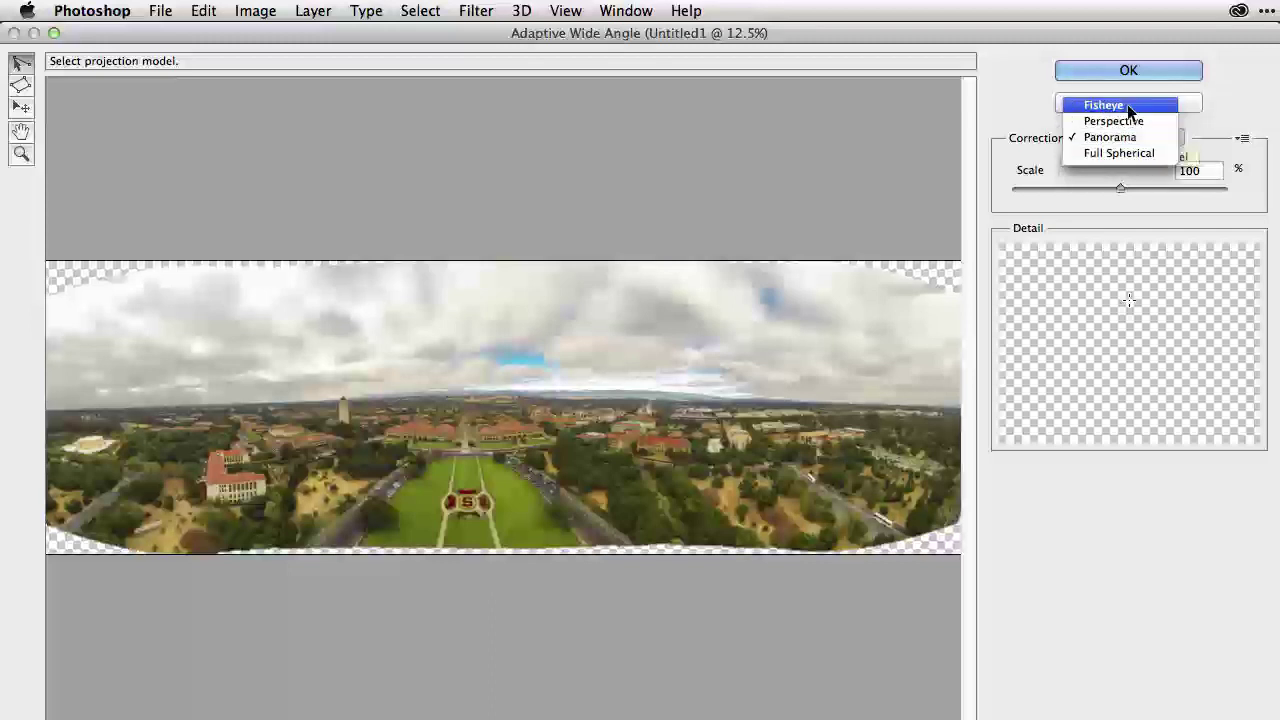
pyautogui.click(1128, 106)
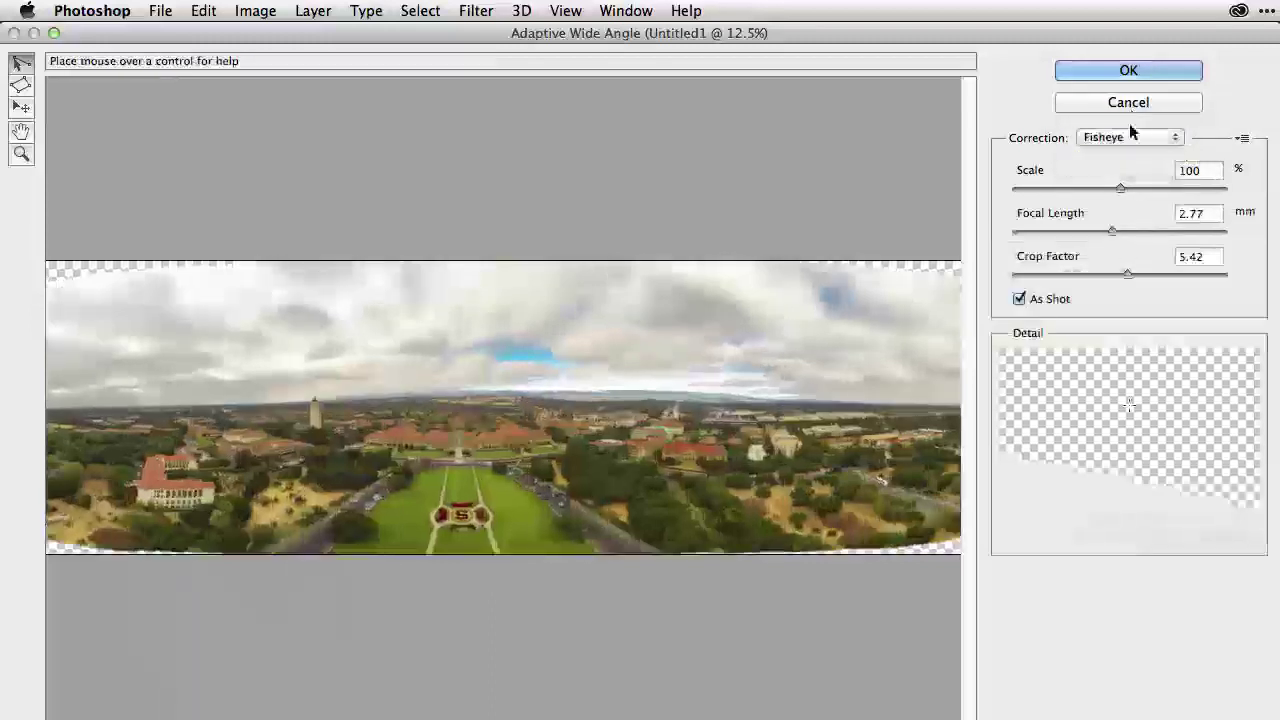
pyautogui.click(1117, 134)
pyautogui.press('Escape')
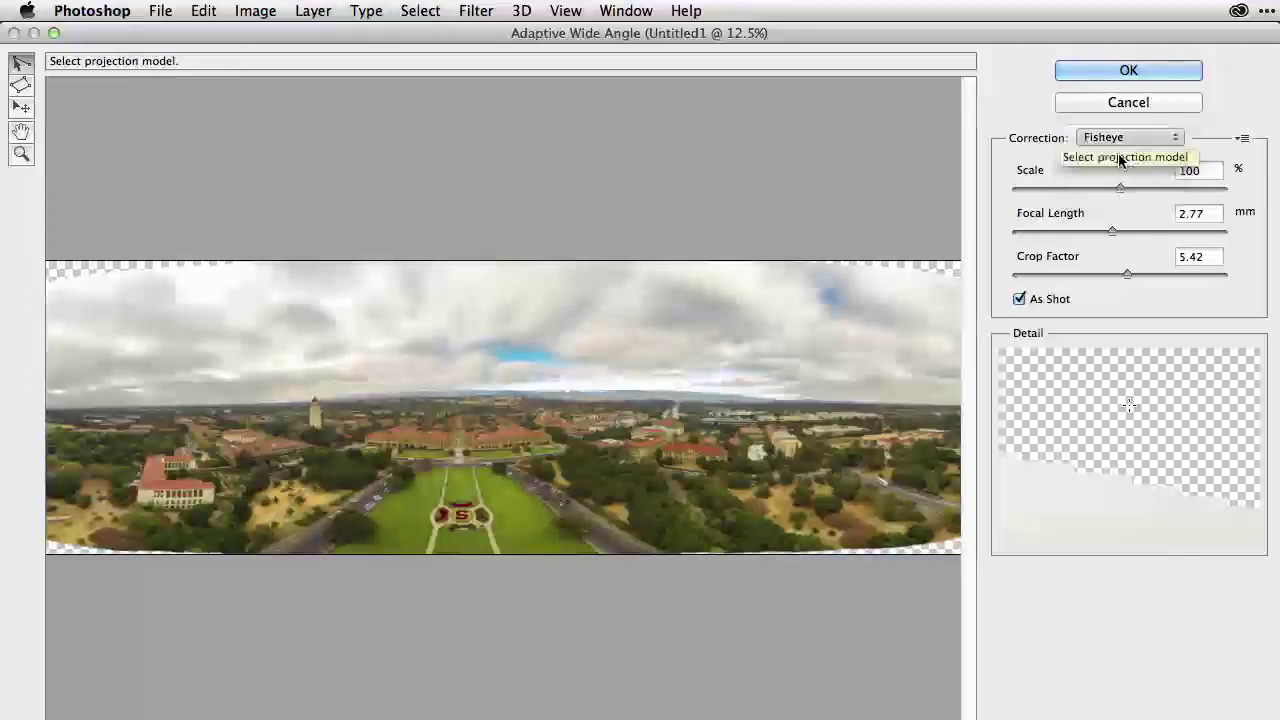
pyautogui.click(1124, 141)
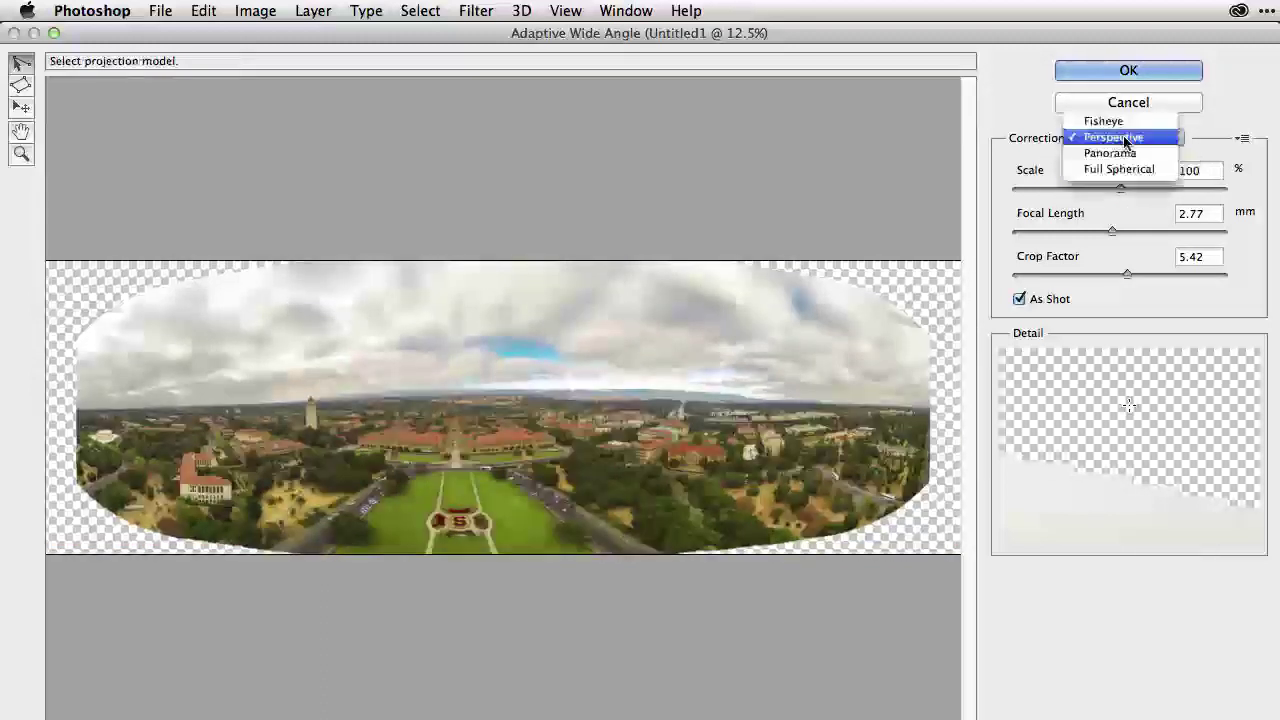
pyautogui.click(1122, 155)
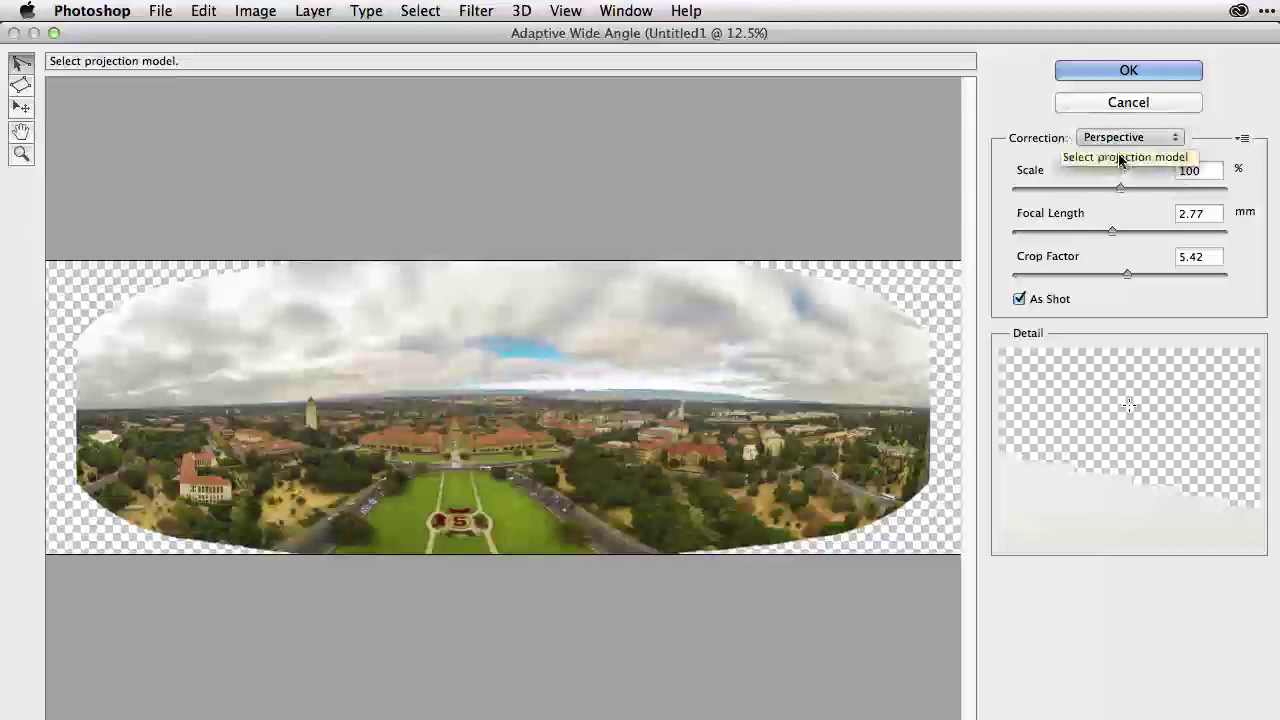
pyautogui.click(1124, 140)
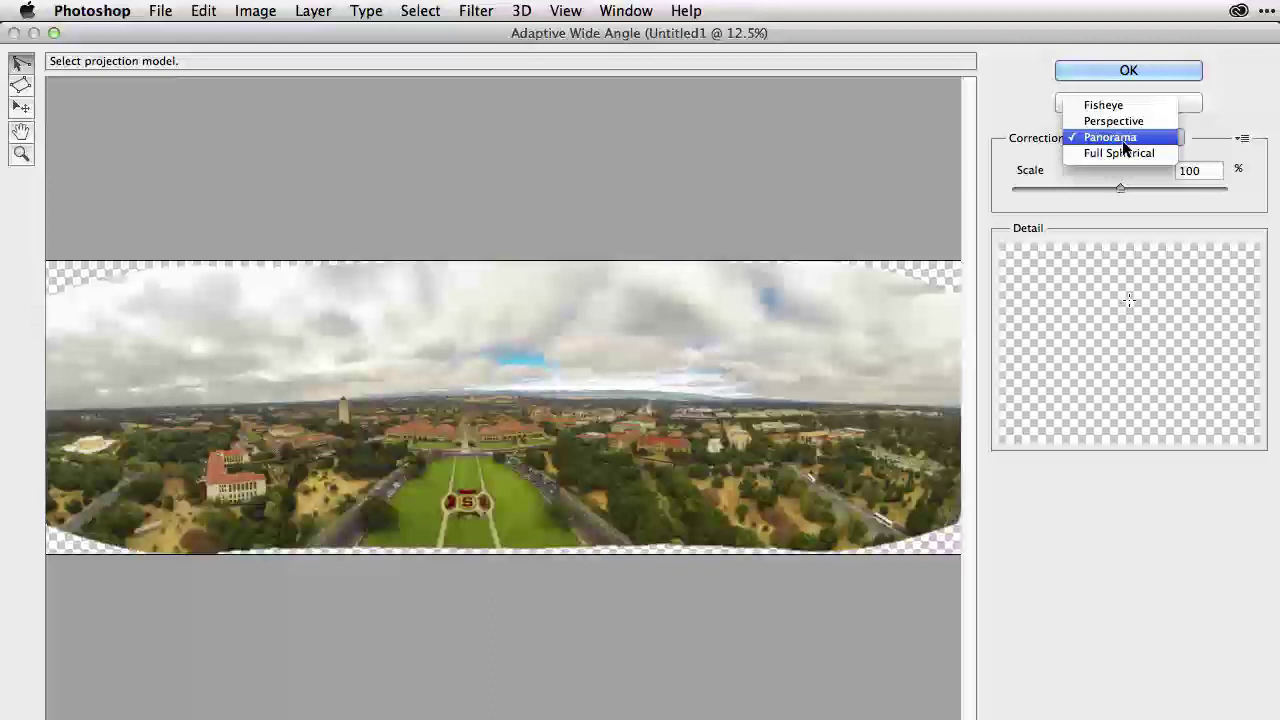
pyautogui.click(1124, 140)
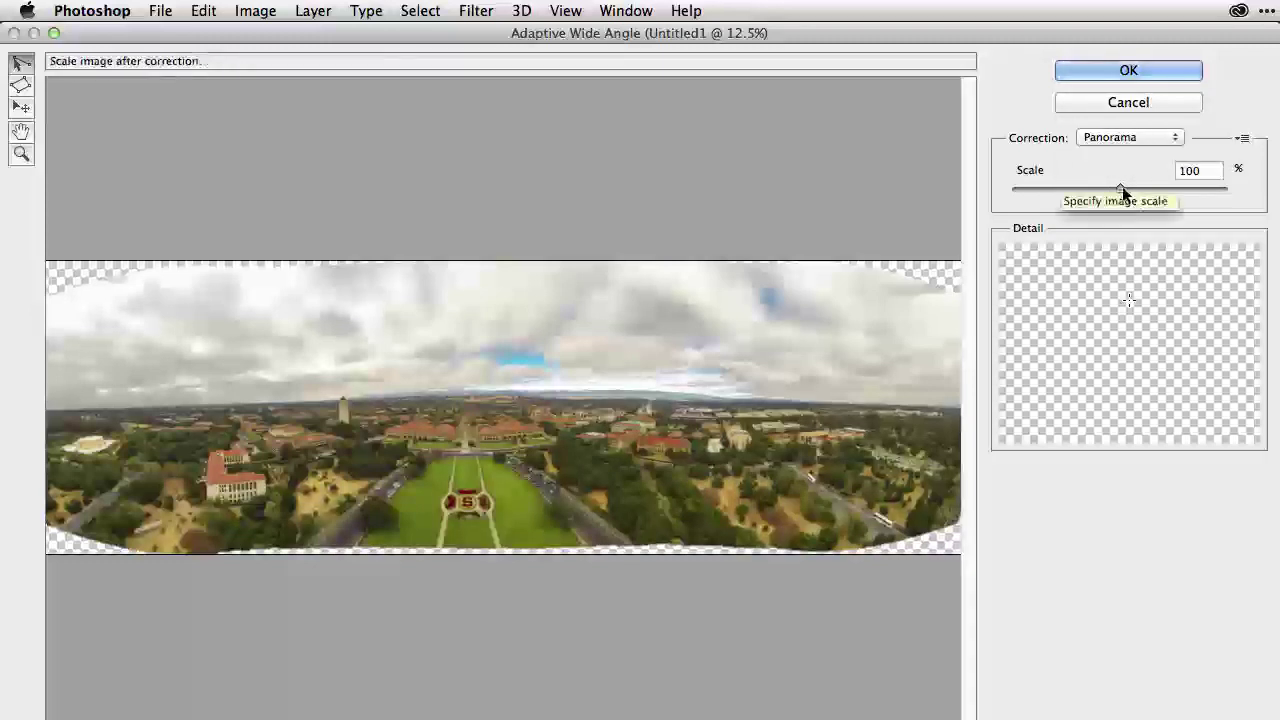
# Set the Adaptive Wide Angle scale to 93% and begin a constraint at the horizon's right edge
pyautogui.moveTo(1122, 192); pyautogui.dragTo(1108, 194)
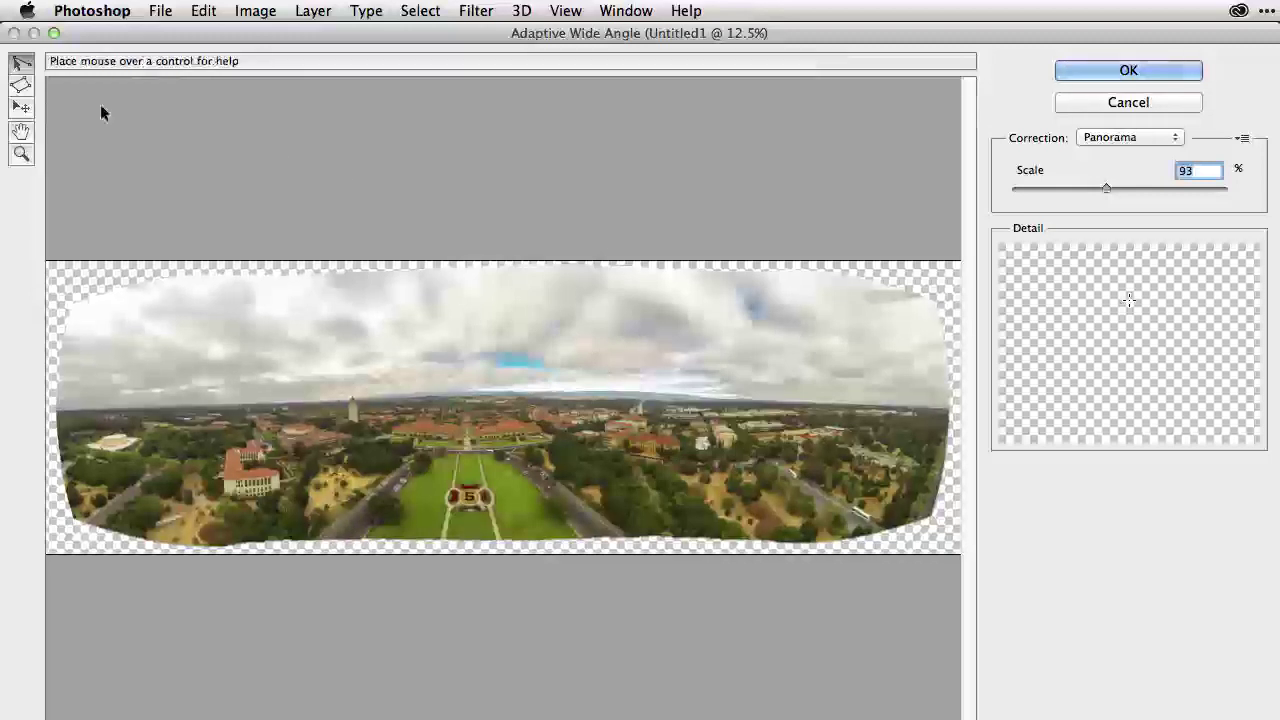
pyautogui.click(936, 409)
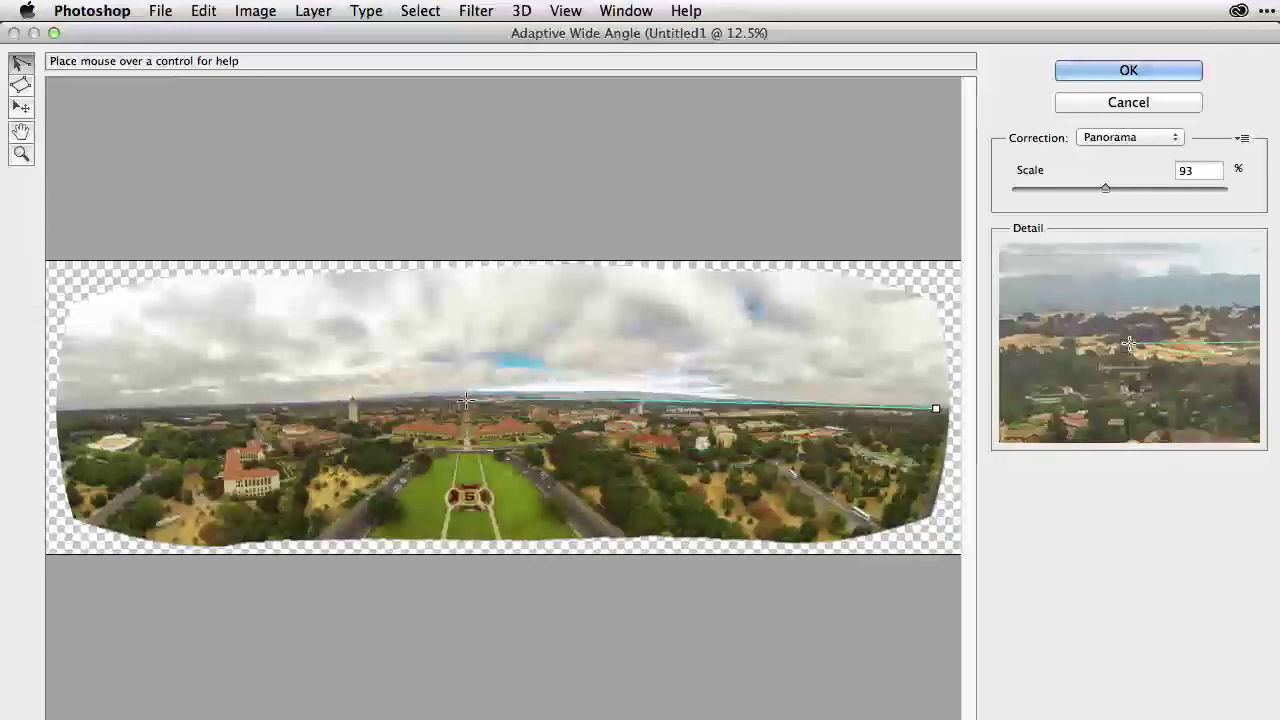
# Finish the horizon constraint as Horizontal and extend it to the image's left edge
pyautogui.click(466, 398)
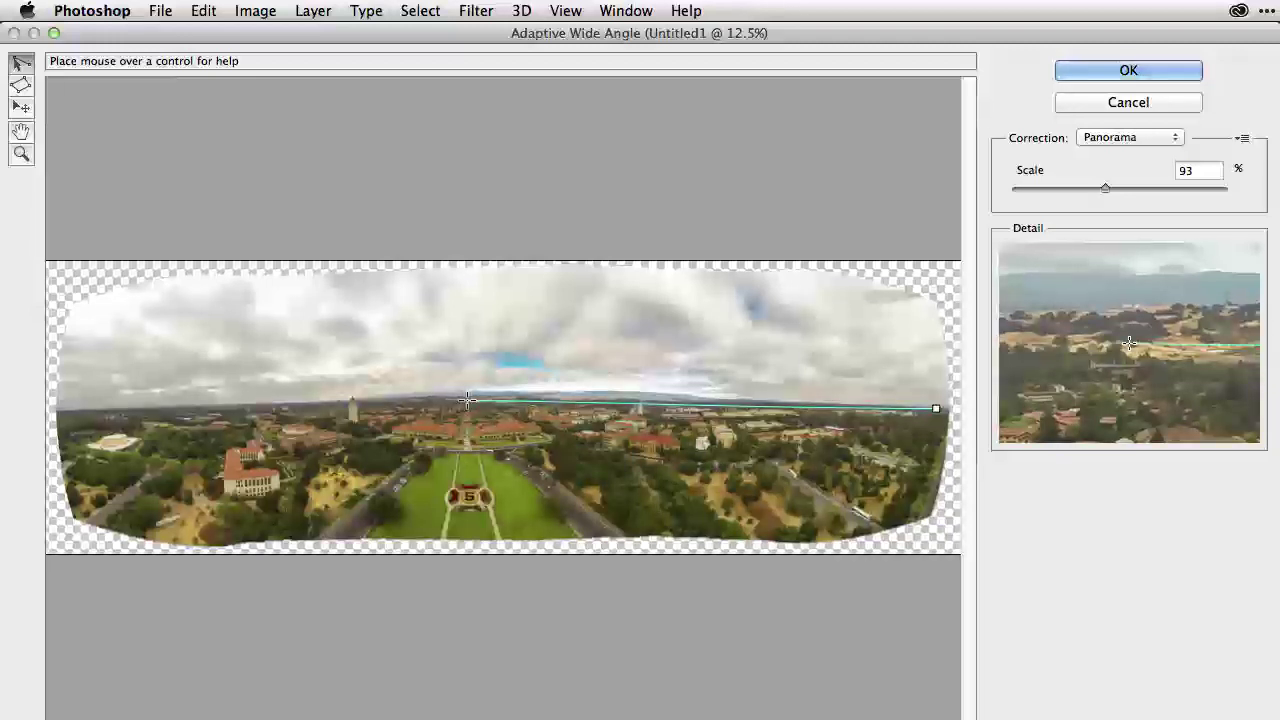
pyautogui.keyDown('shift'); pyautogui.click(467, 401); pyautogui.keyUp('shift')
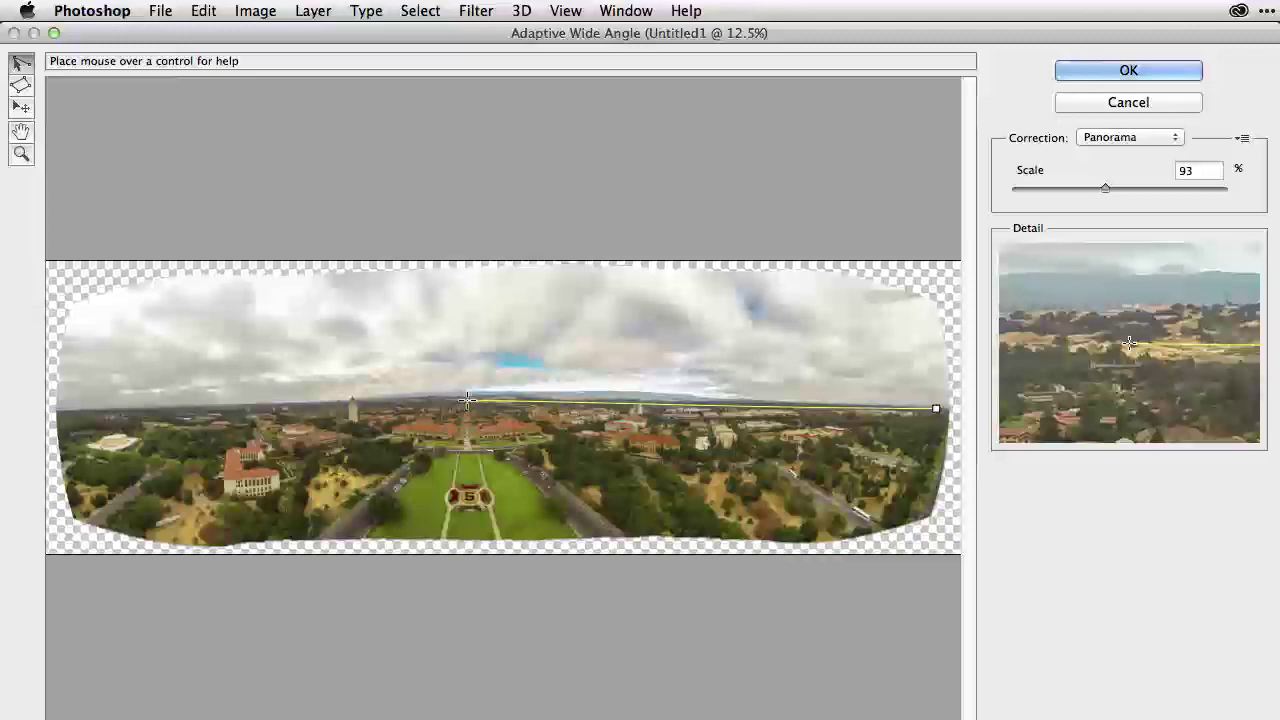
pyautogui.click(467, 400)
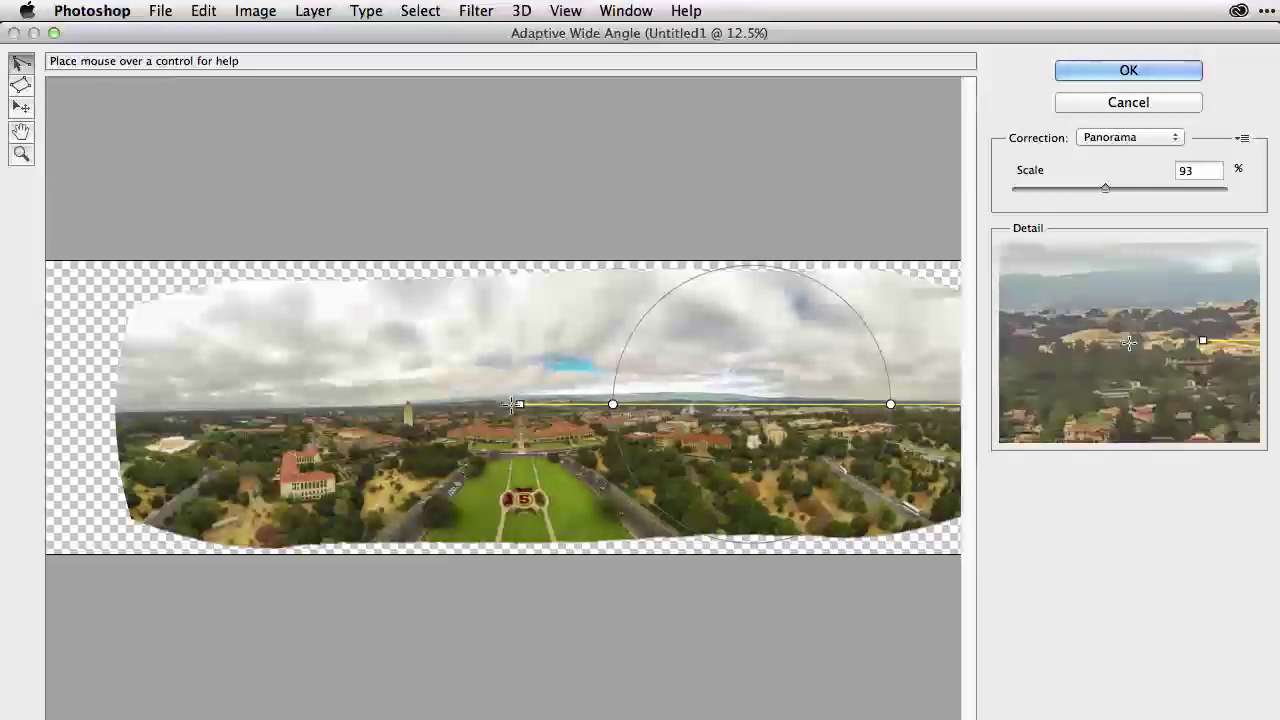
pyautogui.moveTo(512, 404); pyautogui.dragTo(118, 410)
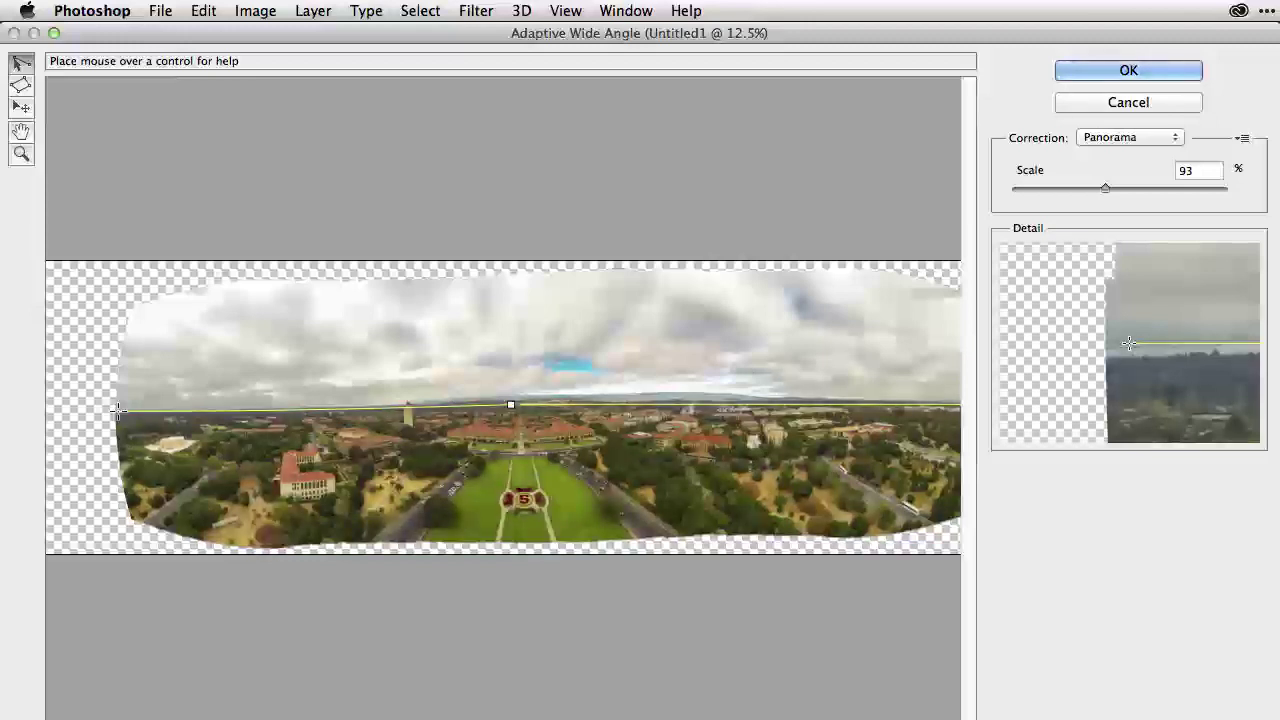
pyautogui.click(118, 410)
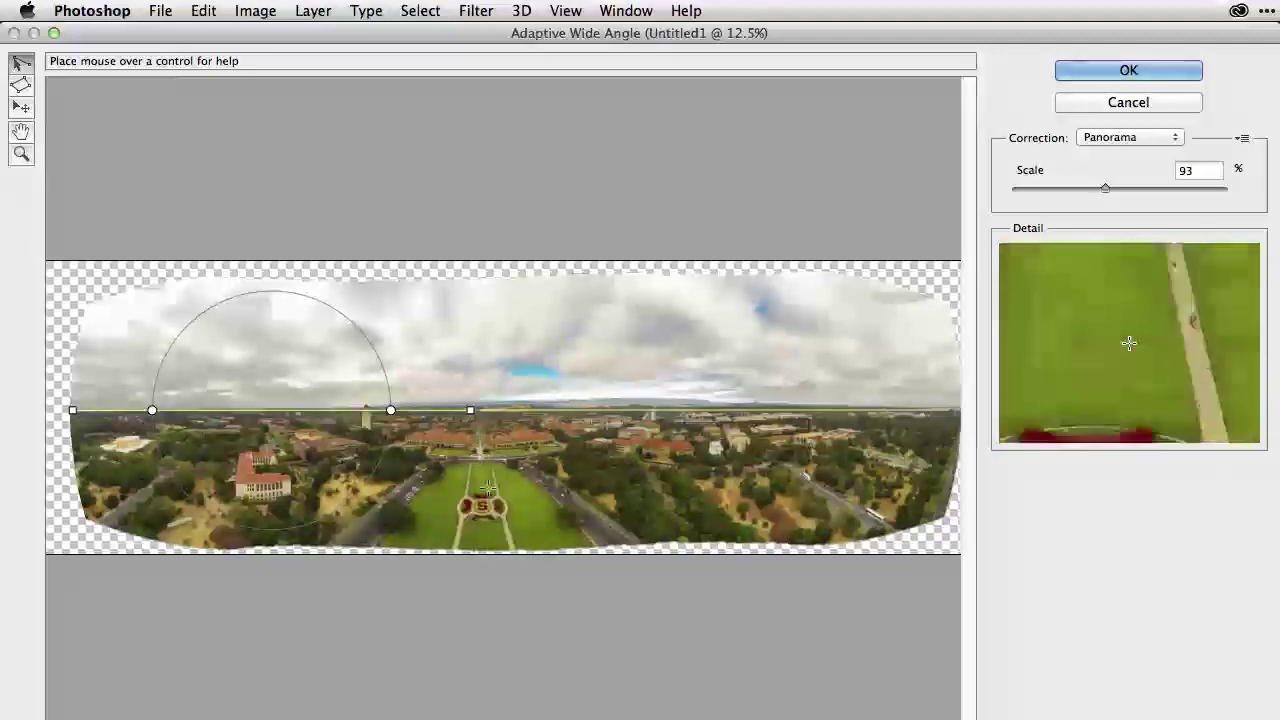
# Add a vertical constraint along the central lawn path and raise the scale to 102%
pyautogui.click(479, 433)
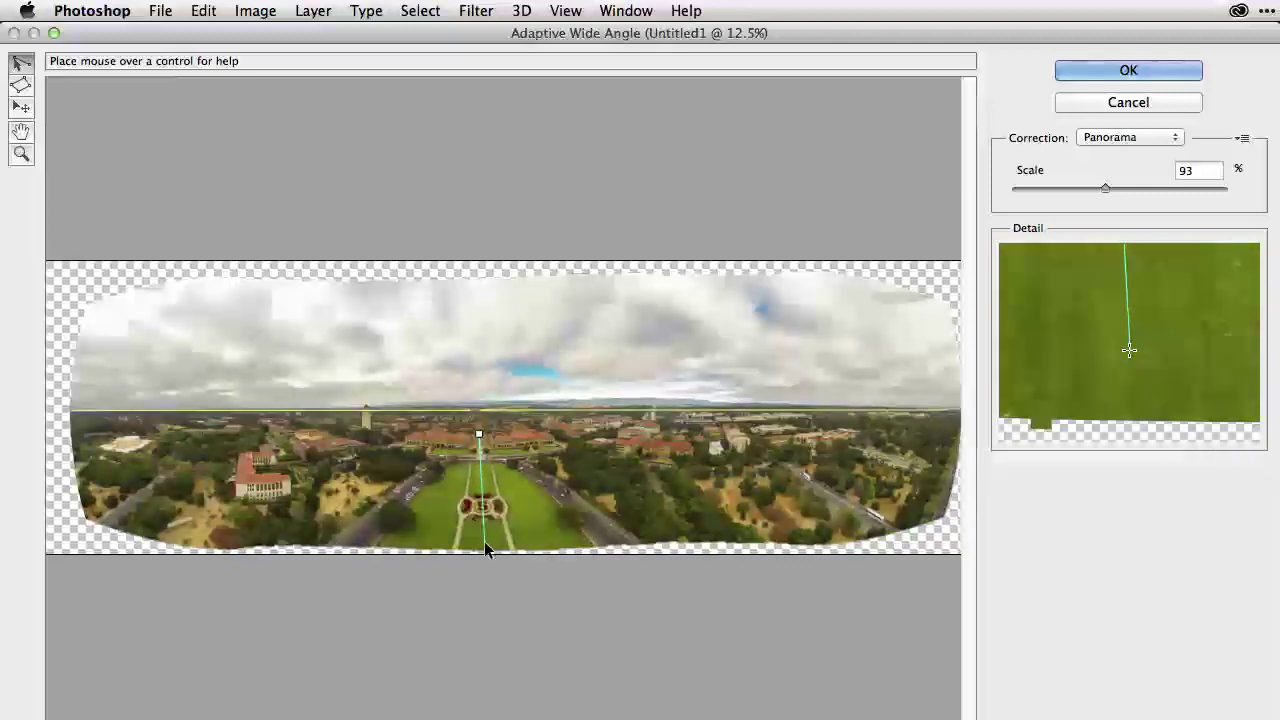
pyautogui.keyDown('shift'); pyautogui.click(484, 542); pyautogui.keyUp('shift')
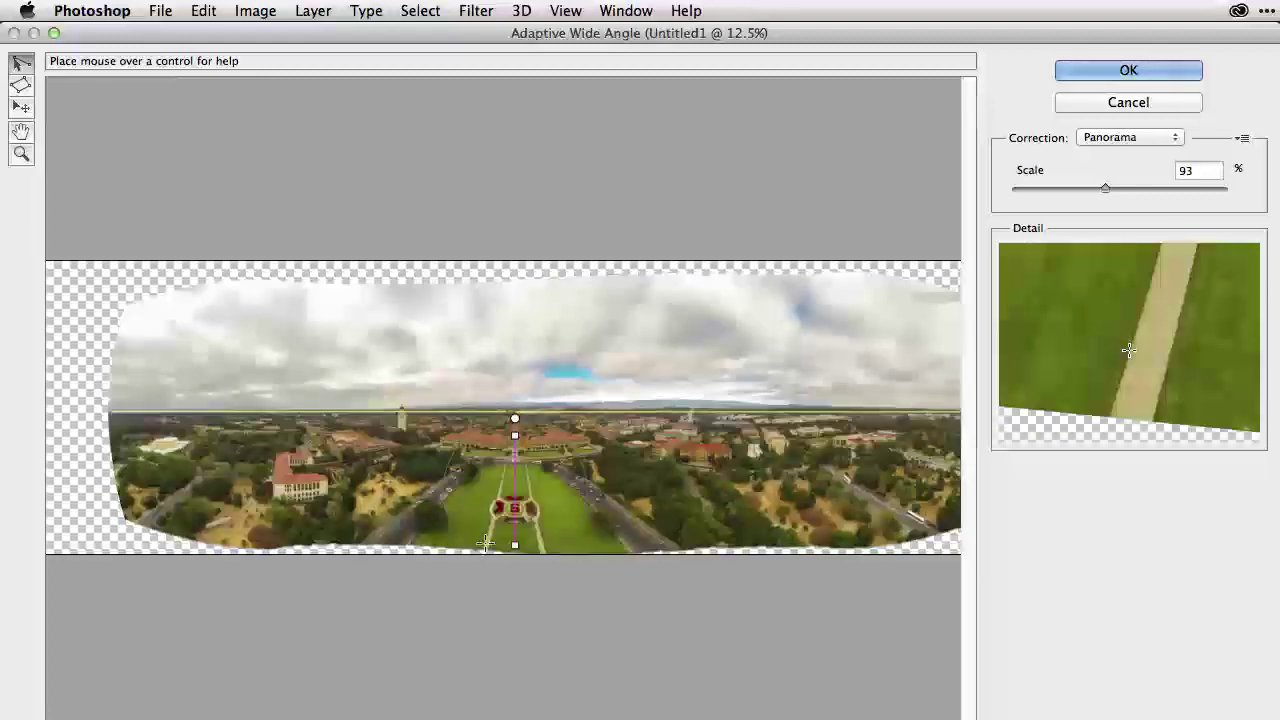
pyautogui.press('super+z')
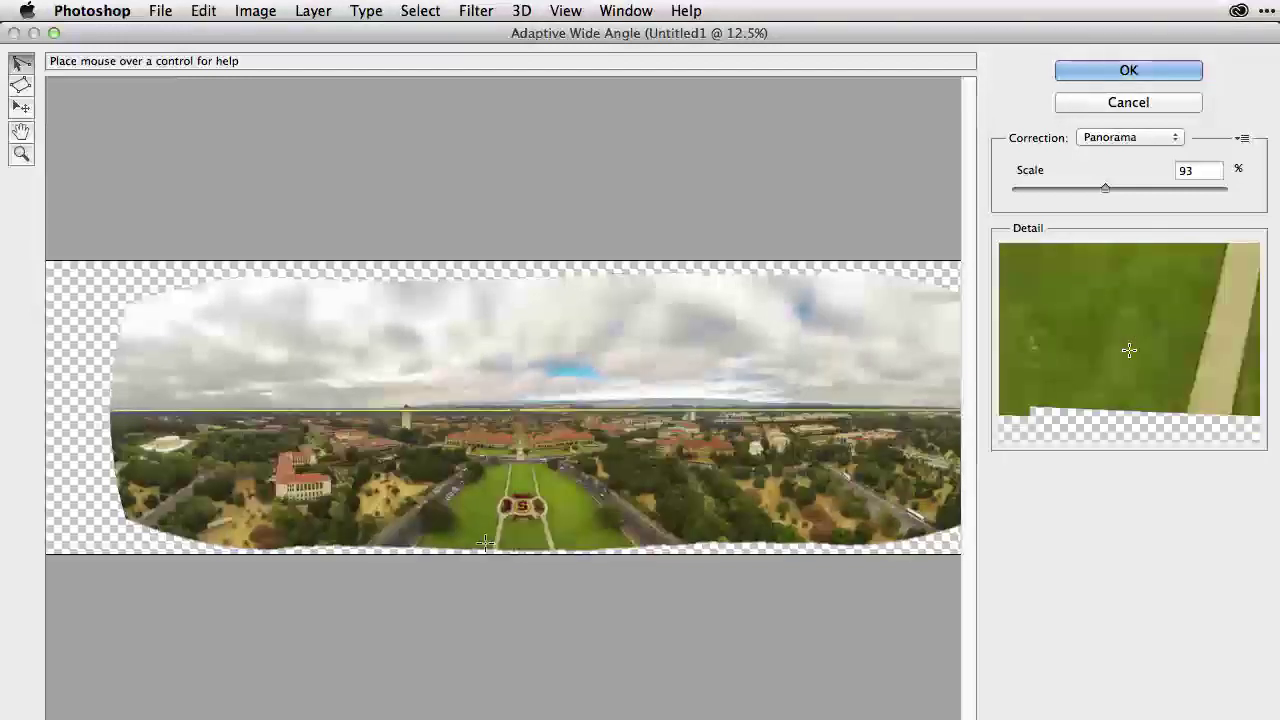
pyautogui.press('super+z')
pyautogui.keyDown('shift'); pyautogui.click(485, 543); pyautogui.keyUp('shift')
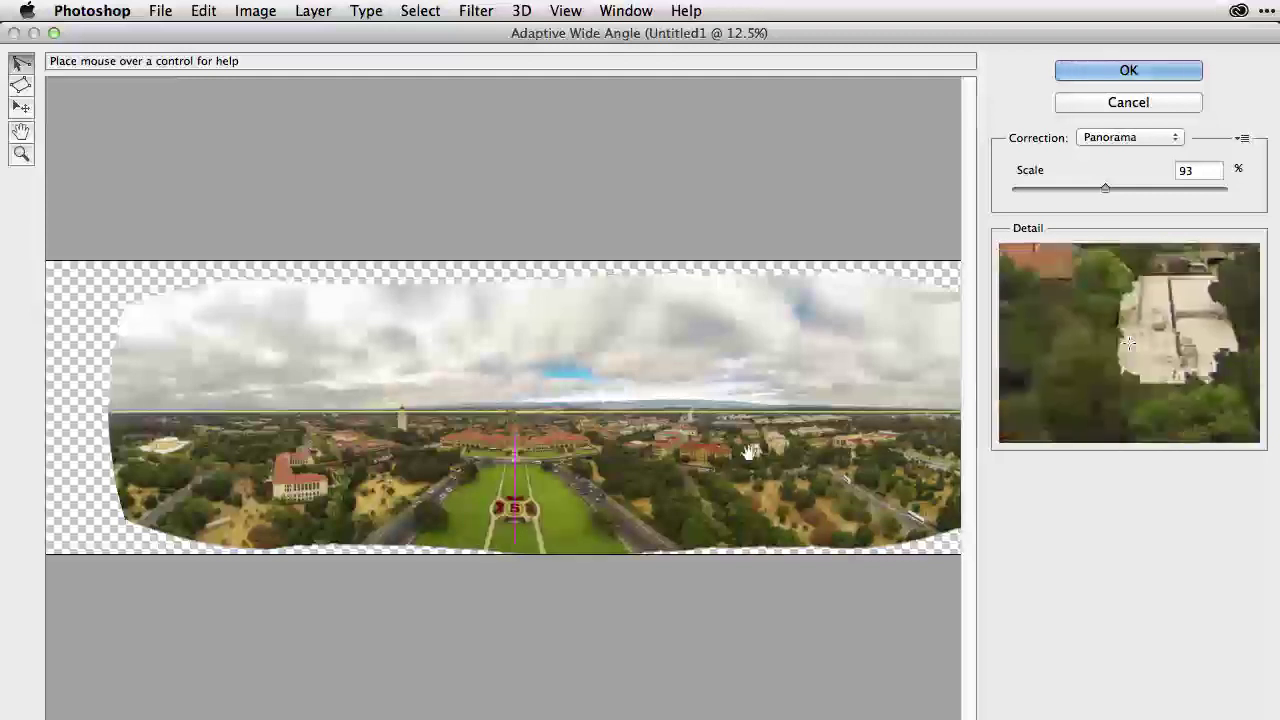
pyautogui.moveTo(749, 449); pyautogui.dragTo(688, 451)
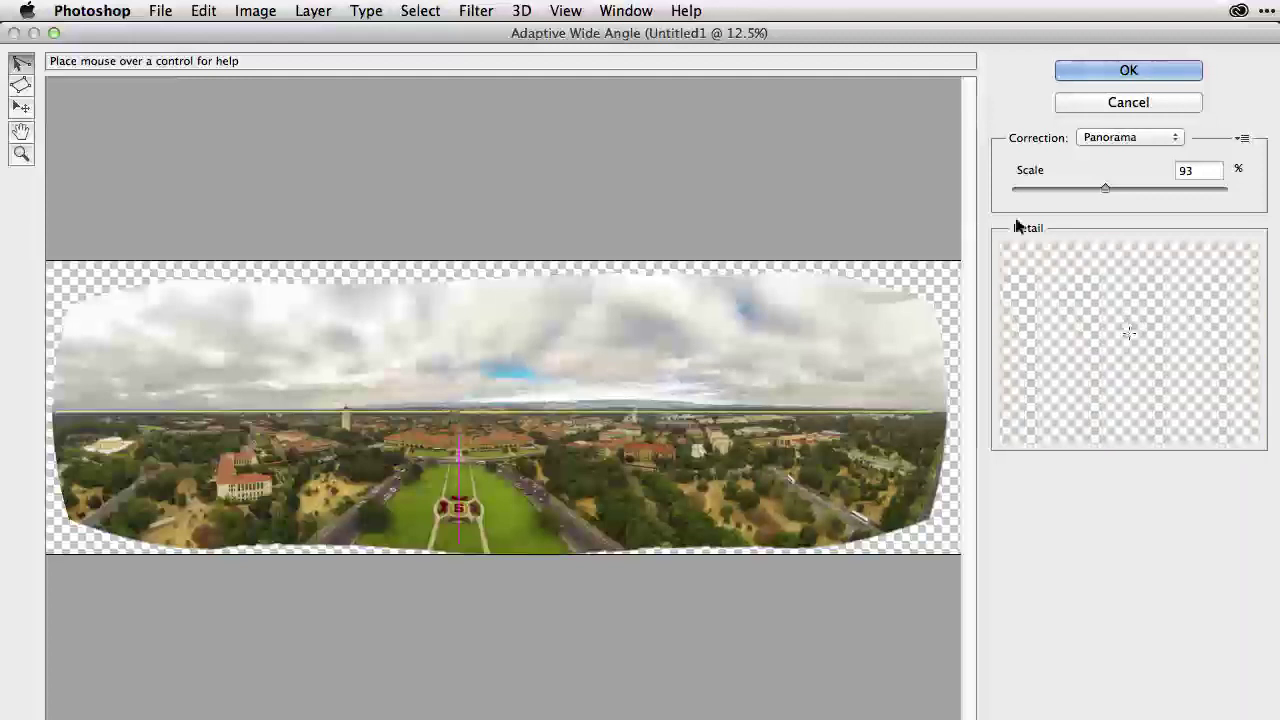
pyautogui.moveTo(1105, 192); pyautogui.dragTo(1124, 190)
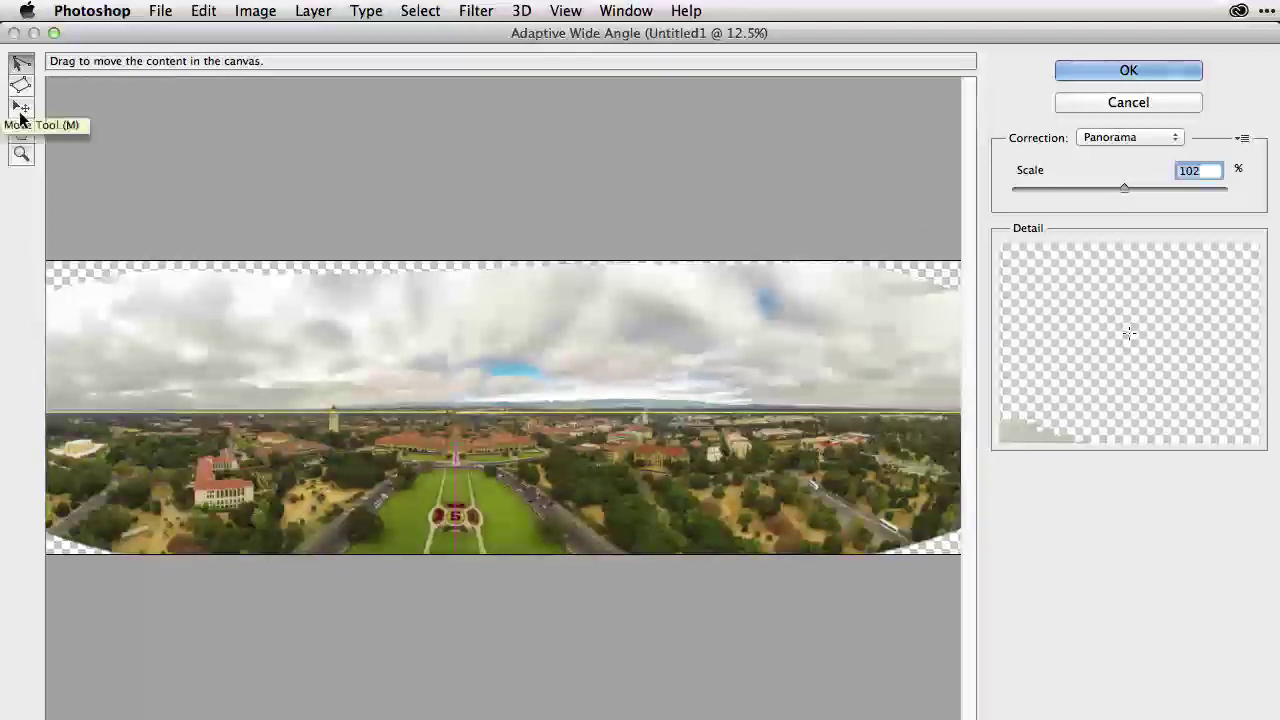
# Nudge the panorama upward, set the scale to 114%, and apply the Adaptive Wide Angle correction
pyautogui.click(21, 108)
pyautogui.moveTo(424, 452); pyautogui.dragTo(427, 443)
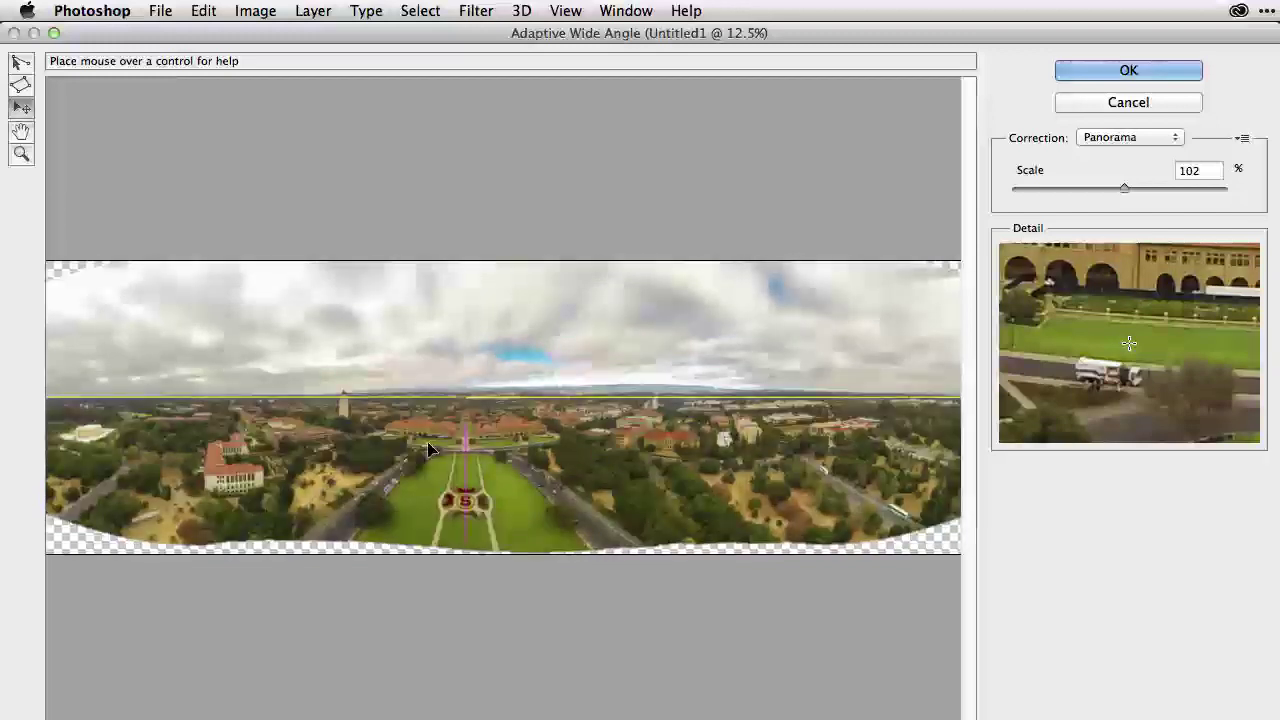
pyautogui.click(1125, 190)
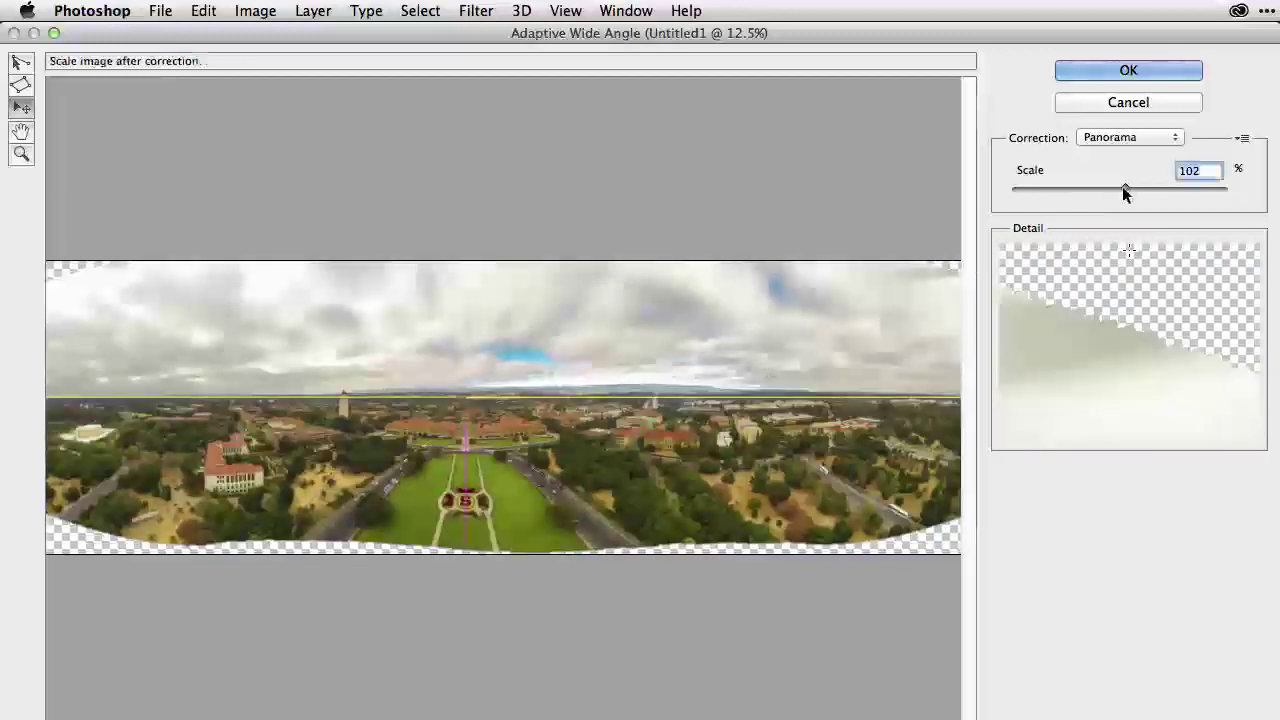
pyautogui.moveTo(1125, 193); pyautogui.dragTo(1146, 182)
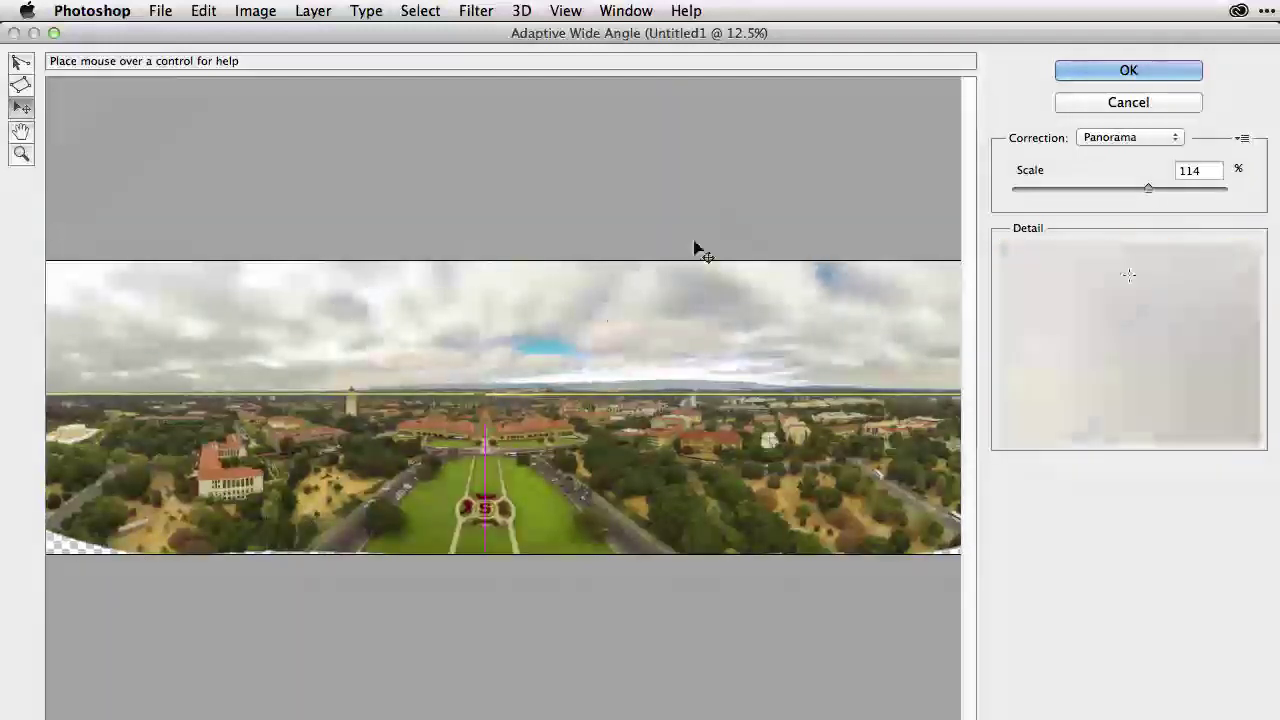
pyautogui.click(1125, 75)
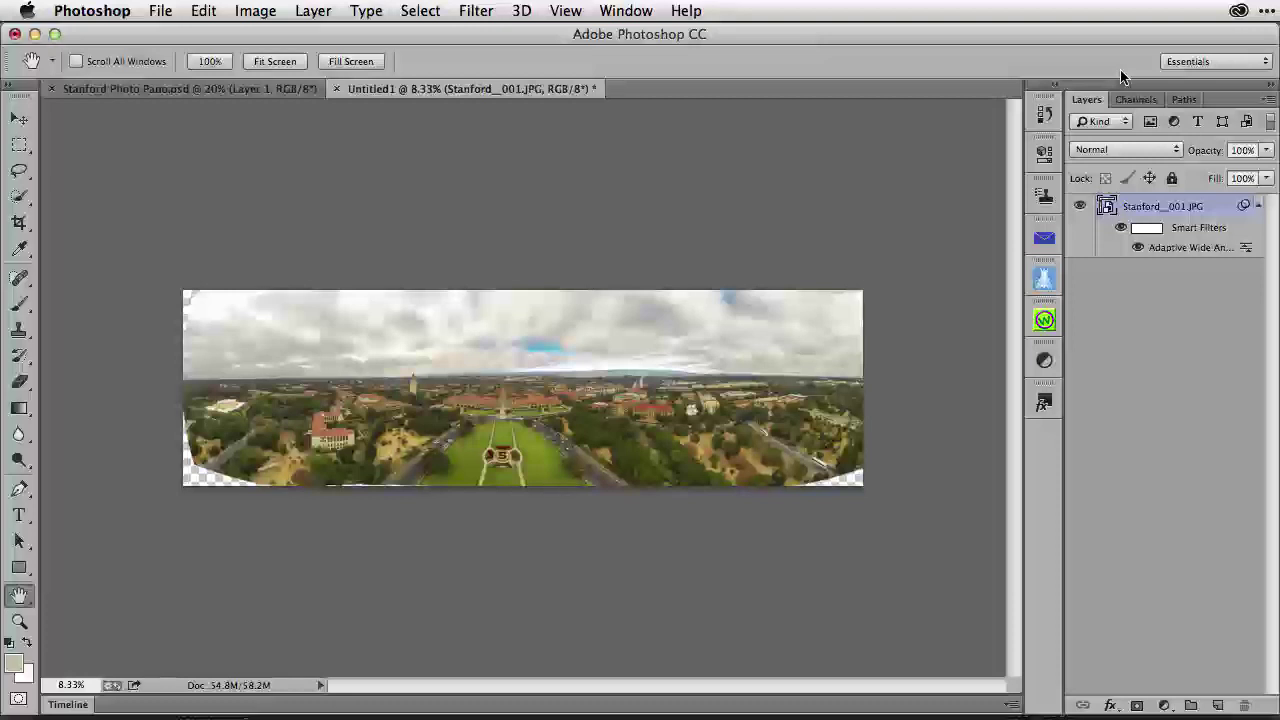
pyautogui.doubleClick(1174, 248)
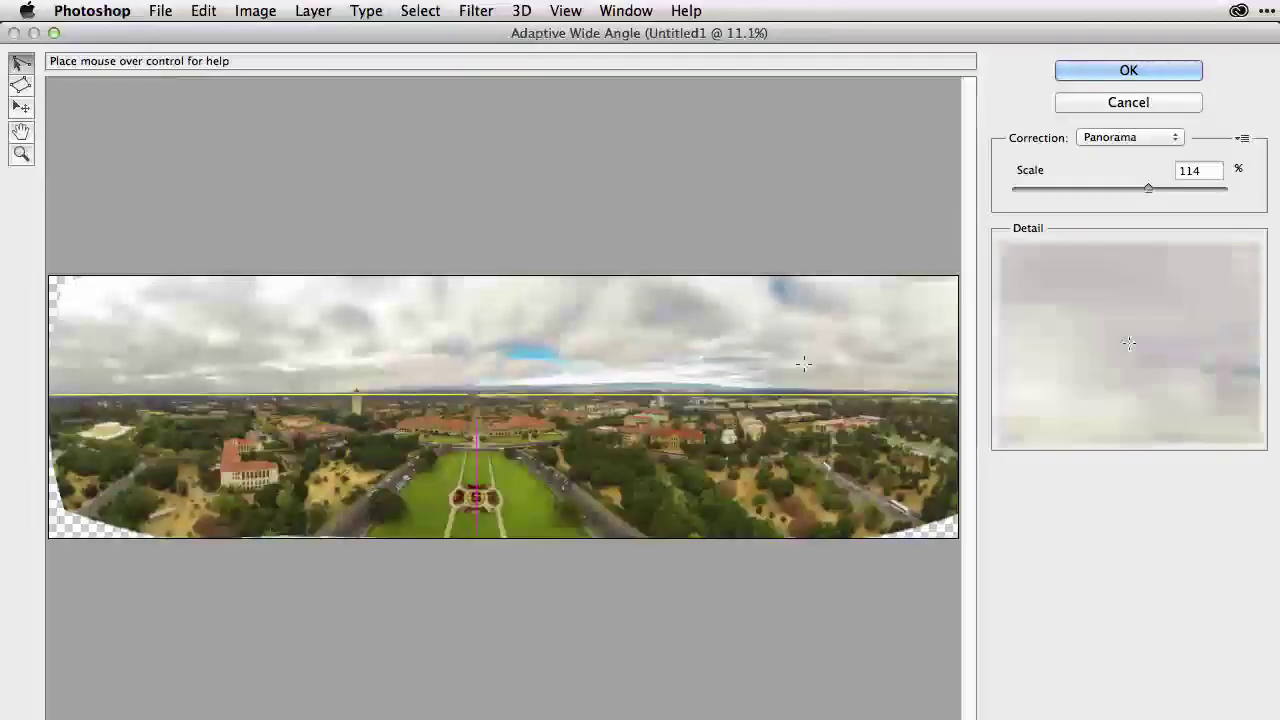
pyautogui.click(466, 394)
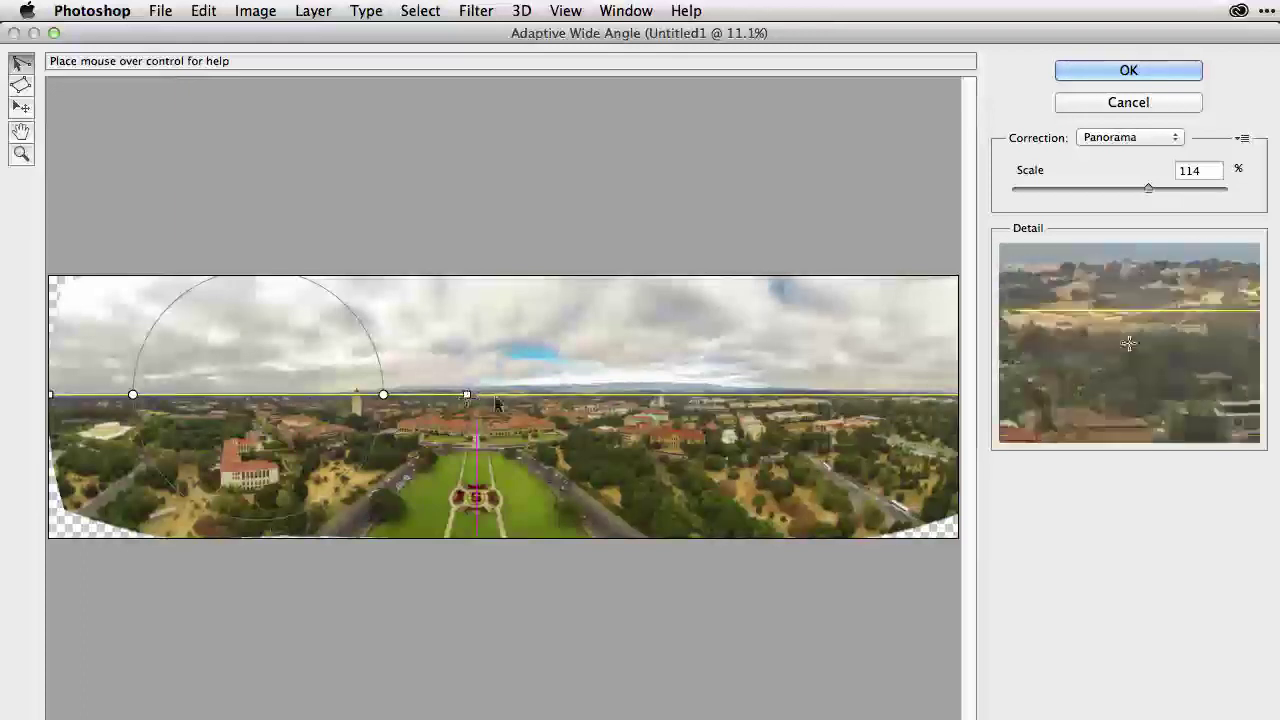
pyautogui.click(1115, 66)
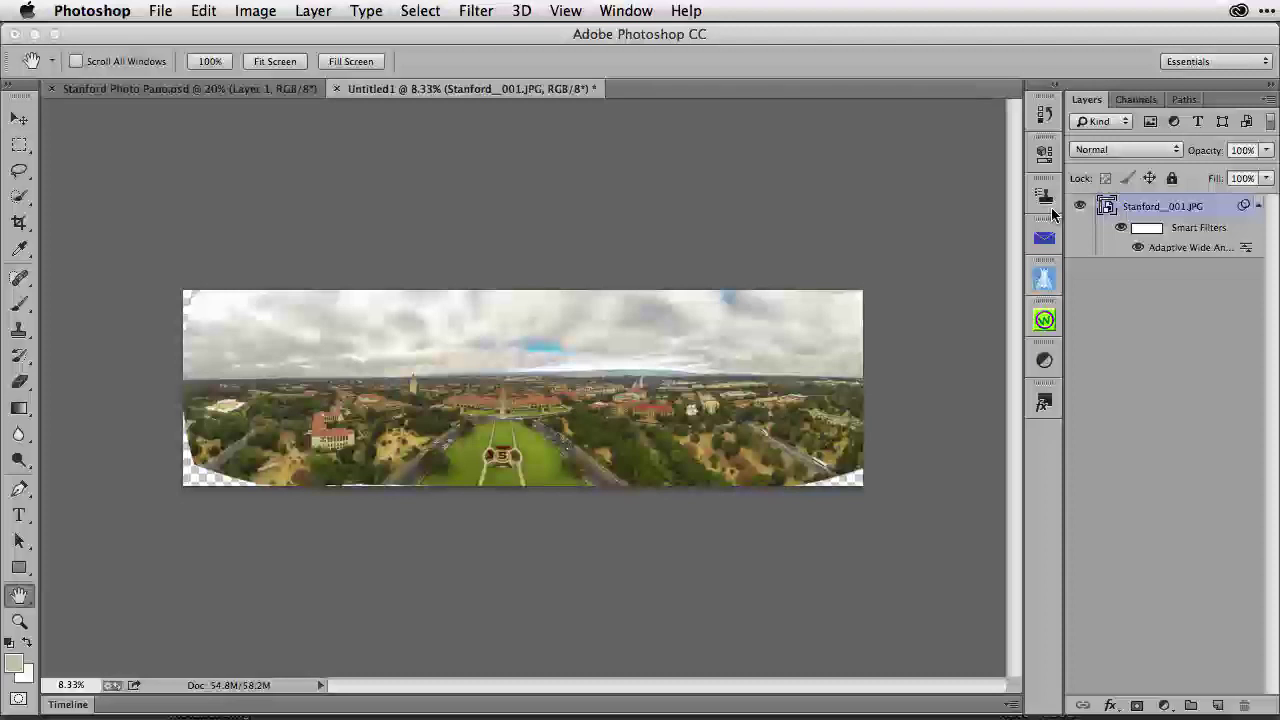
# Crop the panorama's right edge inward slightly, trimming part of its transparent area
pyautogui.click(20, 223)
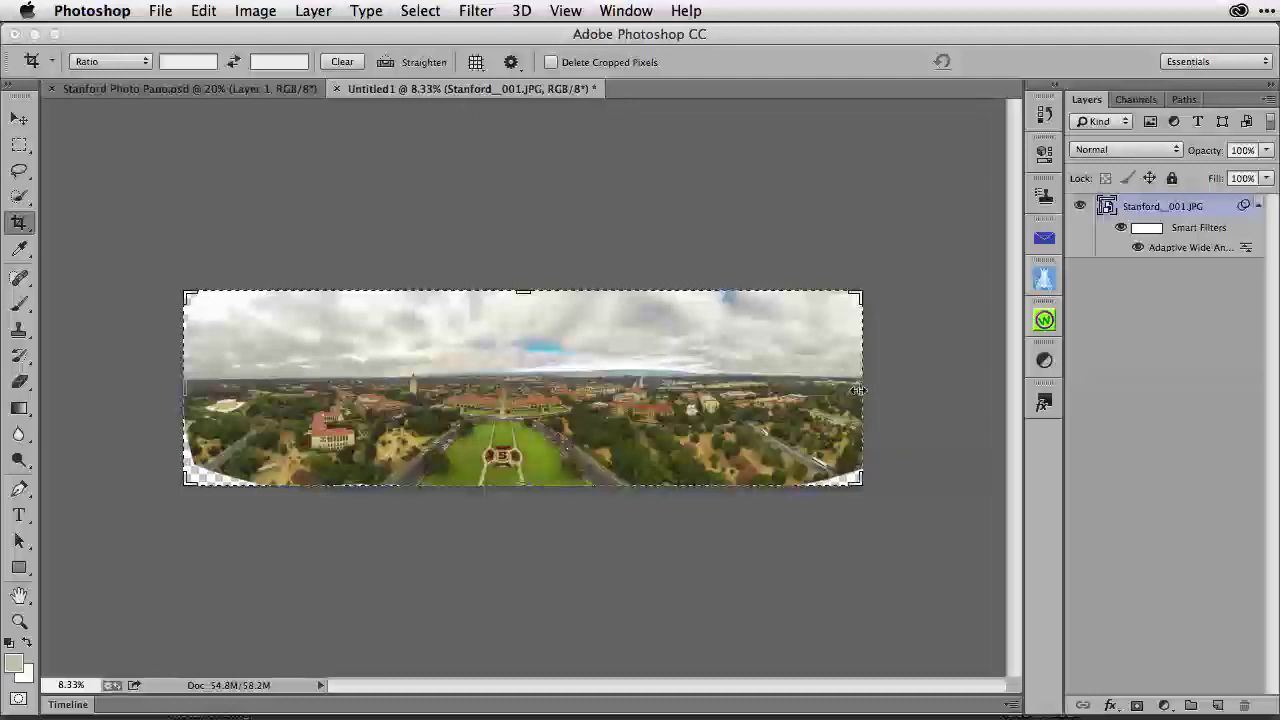
pyautogui.moveTo(858, 389); pyautogui.dragTo(836, 389)
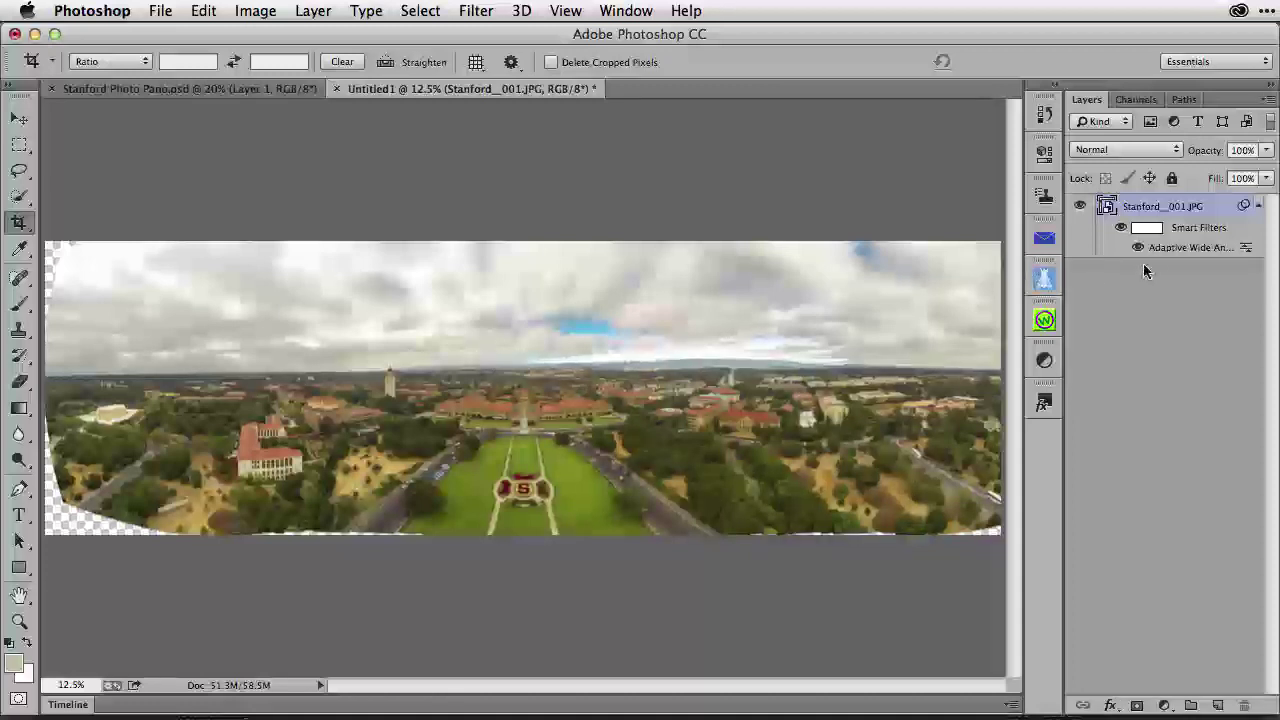
# Open the Camera Raw filter and draw a radial filter ellipse over the central campus and lawn
pyautogui.click(476, 10)
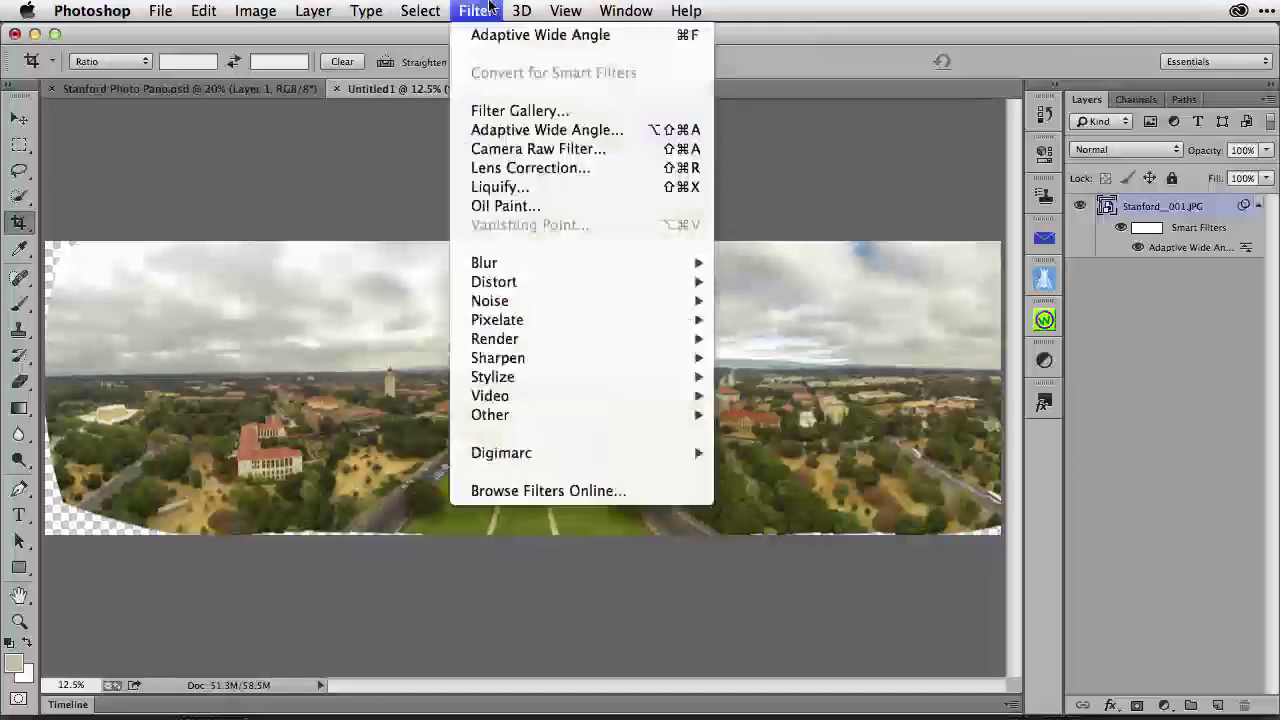
pyautogui.click(519, 153)
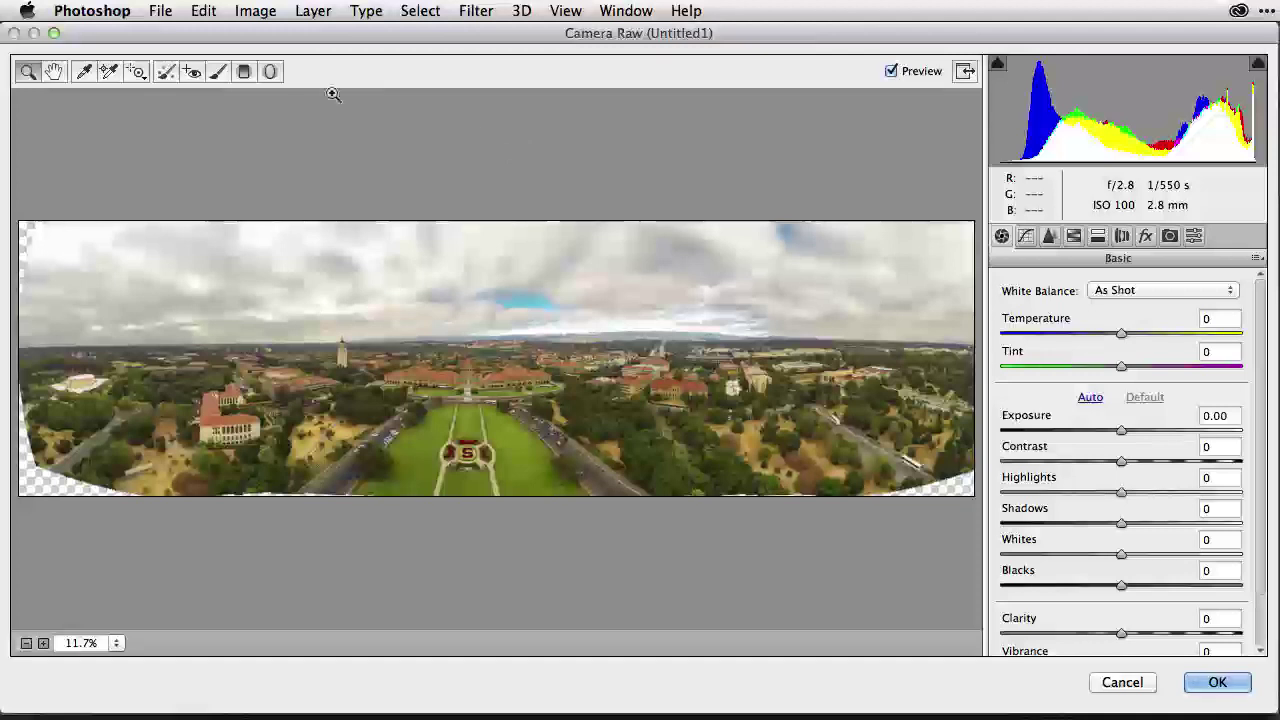
pyautogui.click(272, 72)
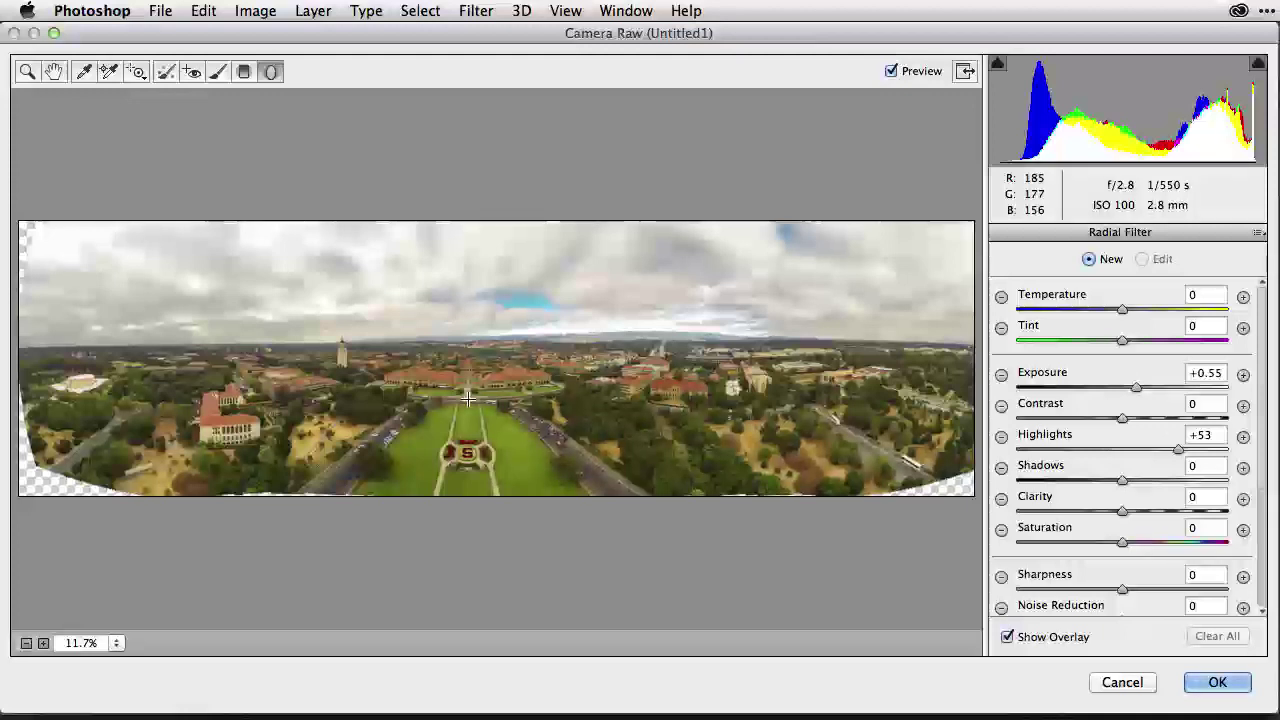
pyautogui.moveTo(477, 403); pyautogui.dragTo(603, 442)
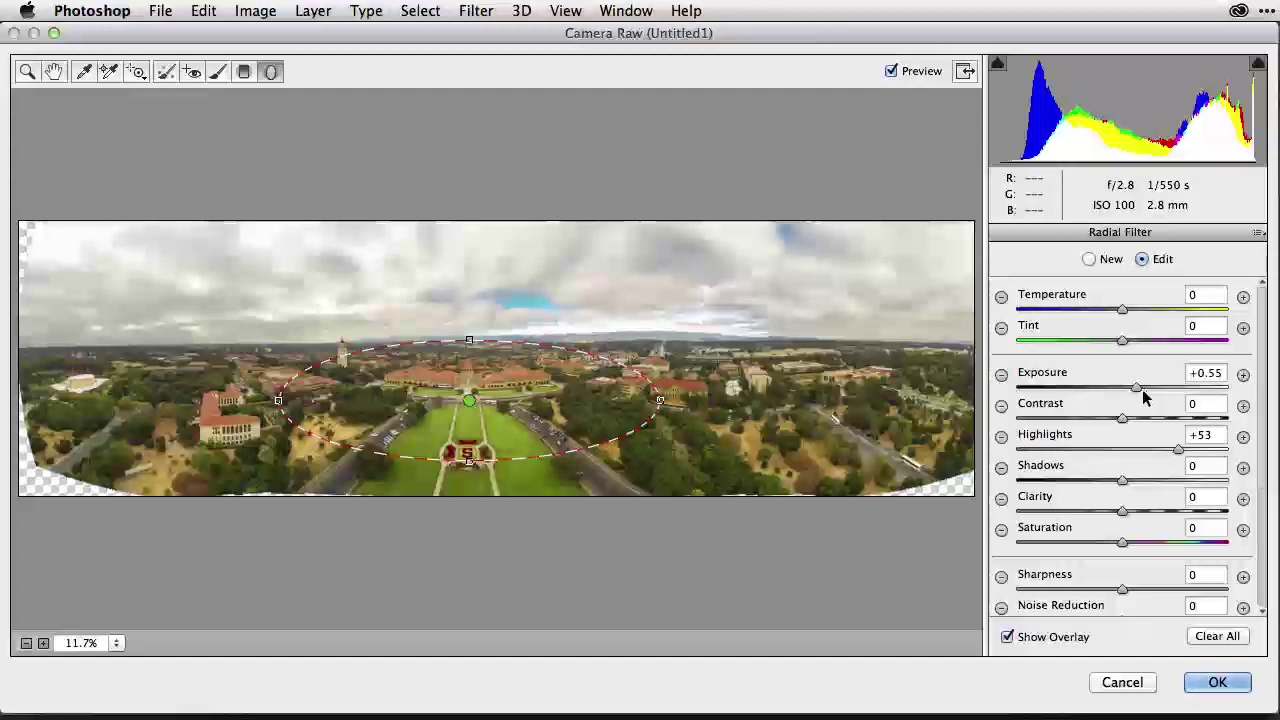
# Set the first radial filter to Exposure +0.65 and Highlights +59
pyautogui.moveTo(1138, 387)
pyautogui.mouseDown()
pyautogui.moveTo(1178, 381)
pyautogui.moveTo(1089, 391)
pyautogui.moveTo(1141, 384)
pyautogui.mouseUp()
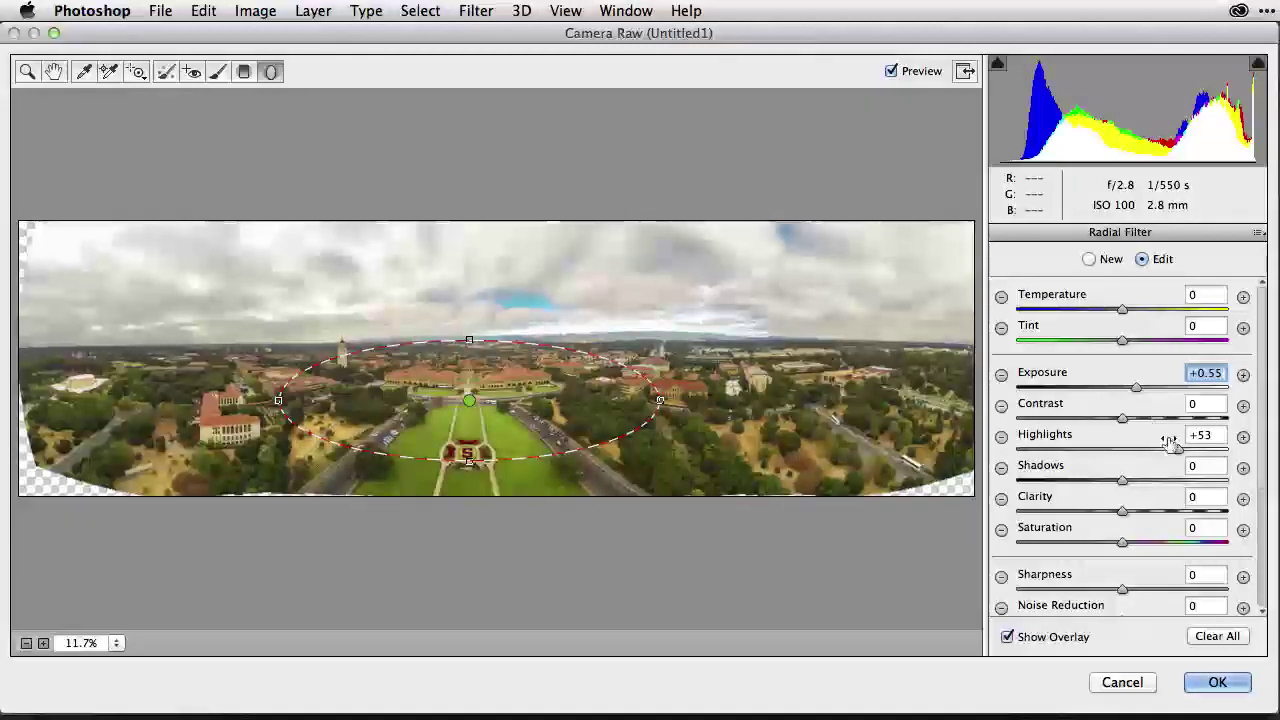
pyautogui.moveTo(1183, 453)
pyautogui.mouseDown()
pyautogui.moveTo(1020, 459)
pyautogui.moveTo(1234, 453)
pyautogui.moveTo(1177, 455)
pyautogui.mouseUp()
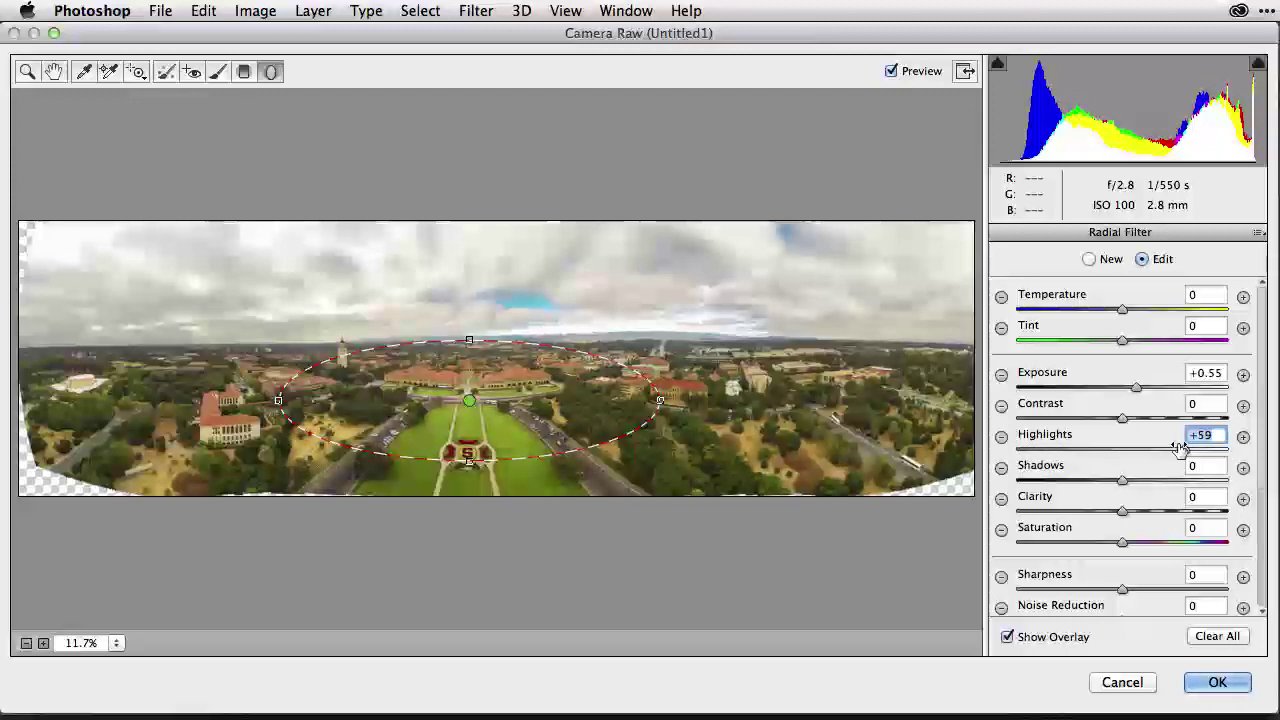
pyautogui.click(1137, 389)
pyautogui.moveTo(1138, 393); pyautogui.dragTo(1141, 394)
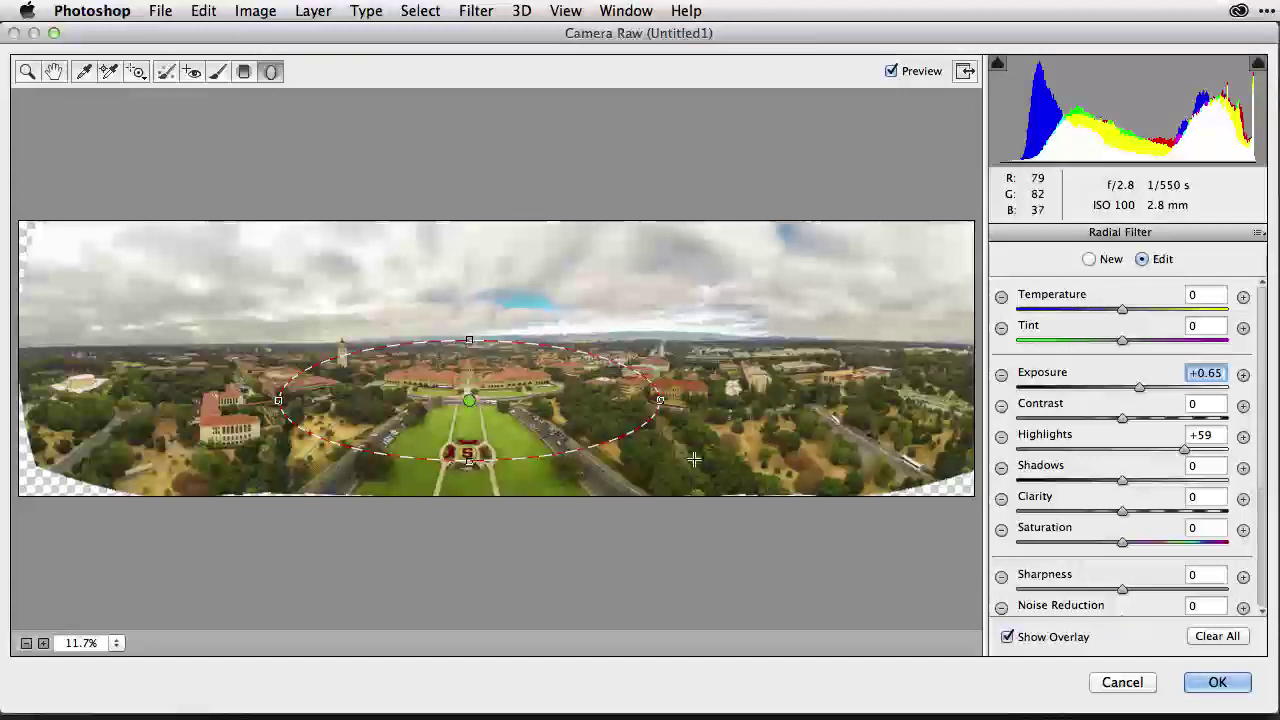
# Add a second, narrower radial filter over the lawn, compare the preview, and apply Camera Raw
pyautogui.moveTo(672, 467); pyautogui.dragTo(470, 454)
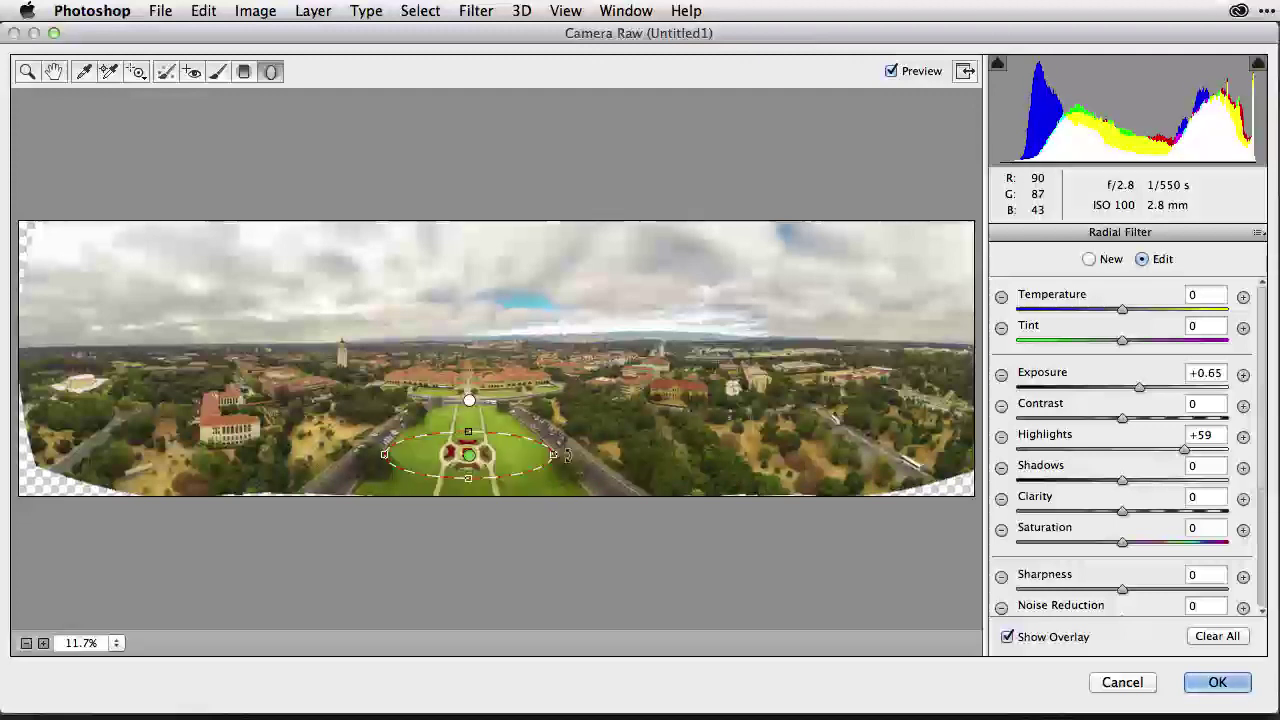
pyautogui.moveTo(555, 455); pyautogui.dragTo(525, 458)
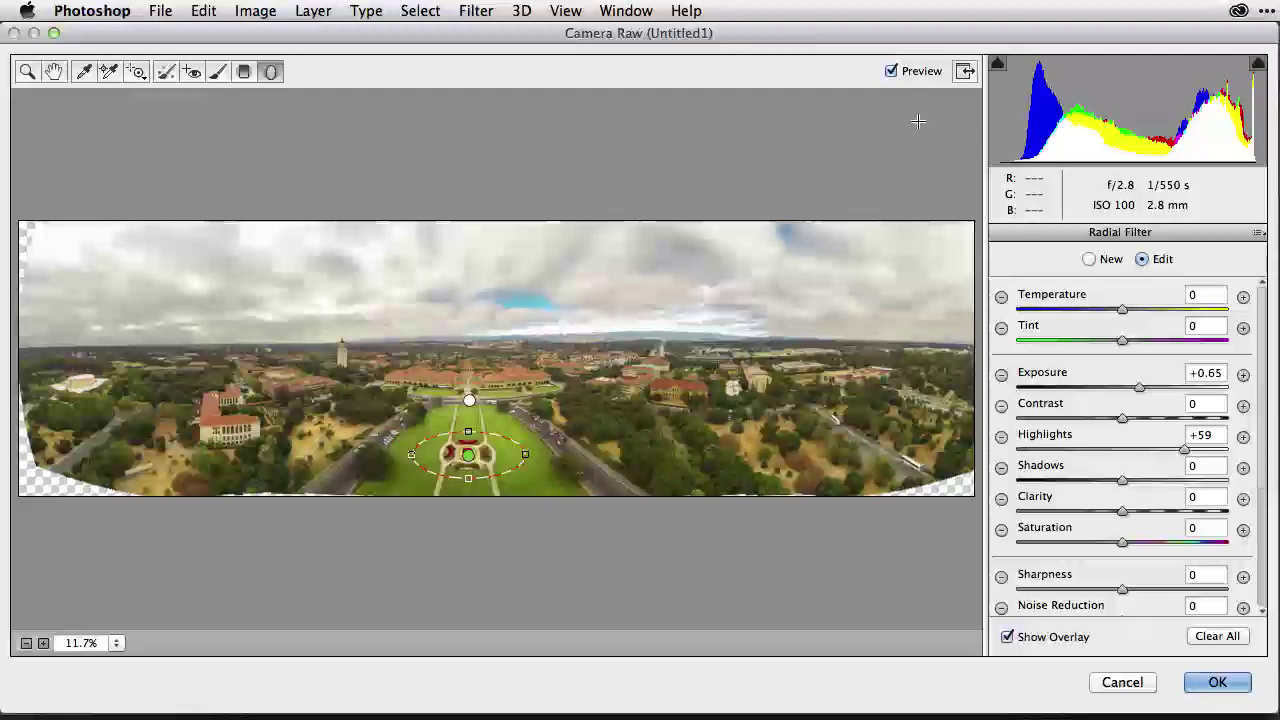
pyautogui.click(891, 72)
pyautogui.click(1217, 682)
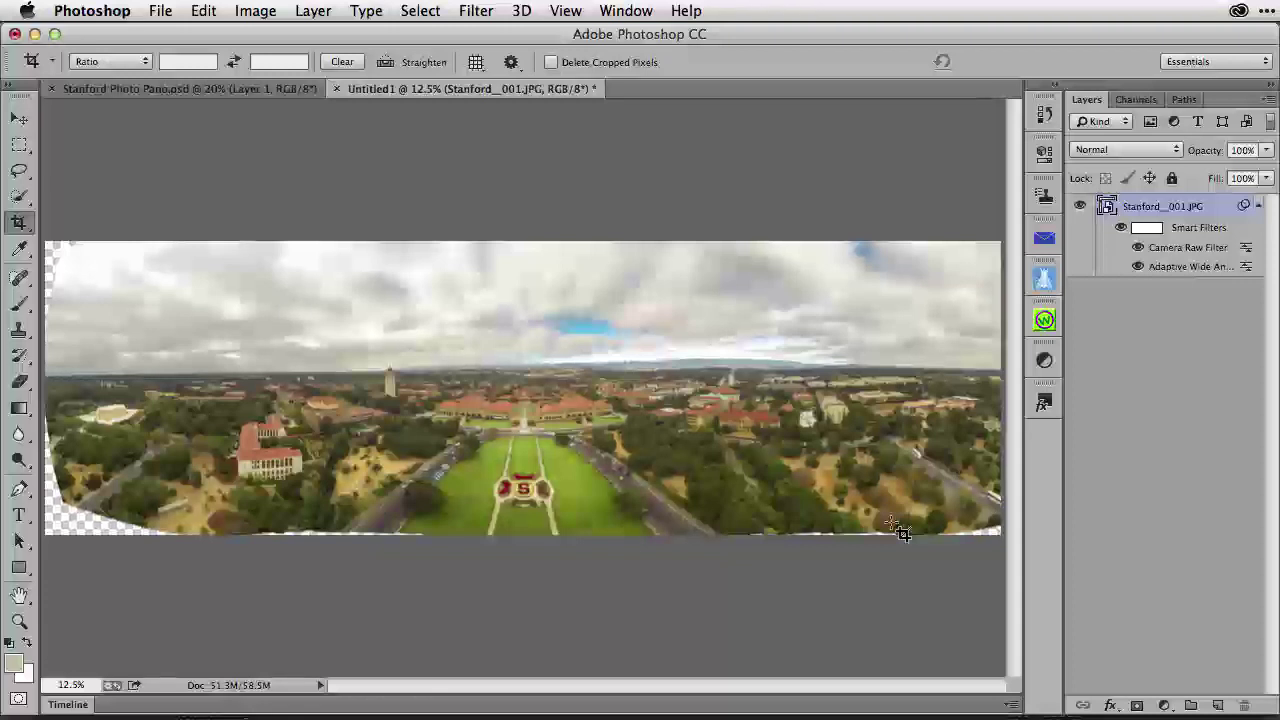
# Add a new empty Layer 1 above the smart-filtered panorama
pyautogui.click(1217, 706)
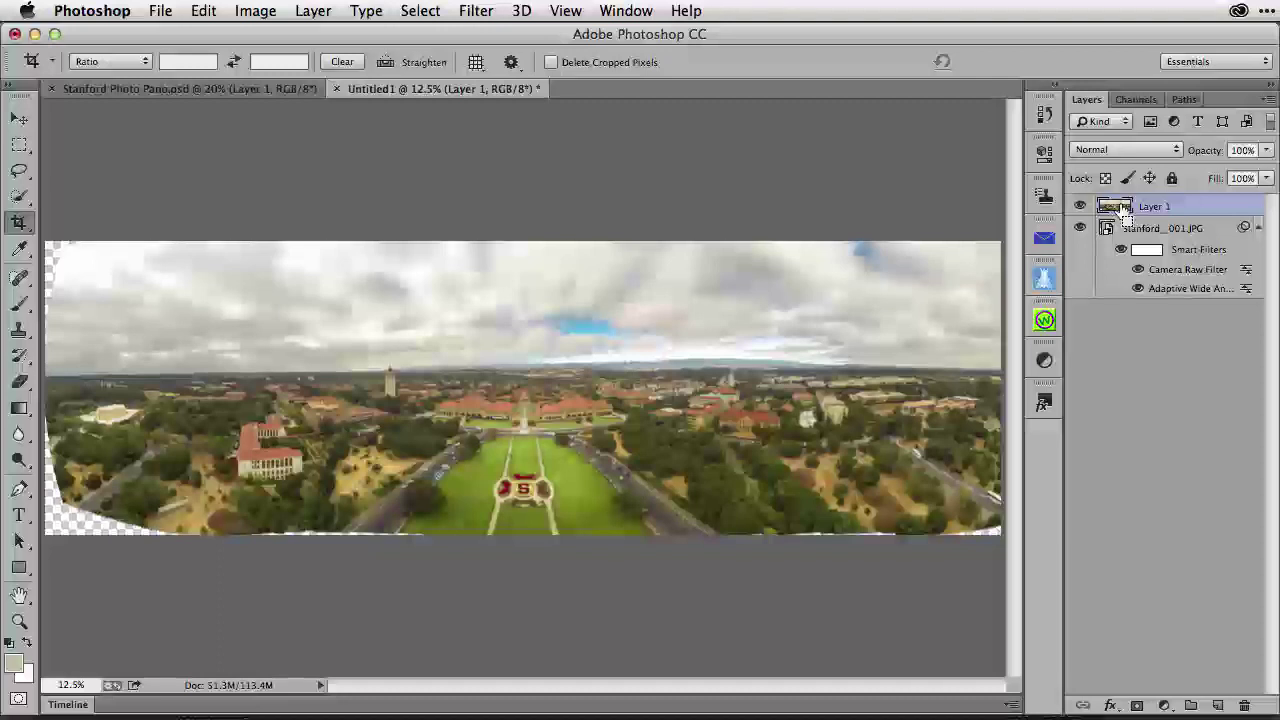
# Select Layer 1's transparent edges by inverting its opaque pixels, then expand the selection 5 pixels
pyautogui.keyDown('super'); pyautogui.click(1123, 208); pyautogui.keyUp('super')
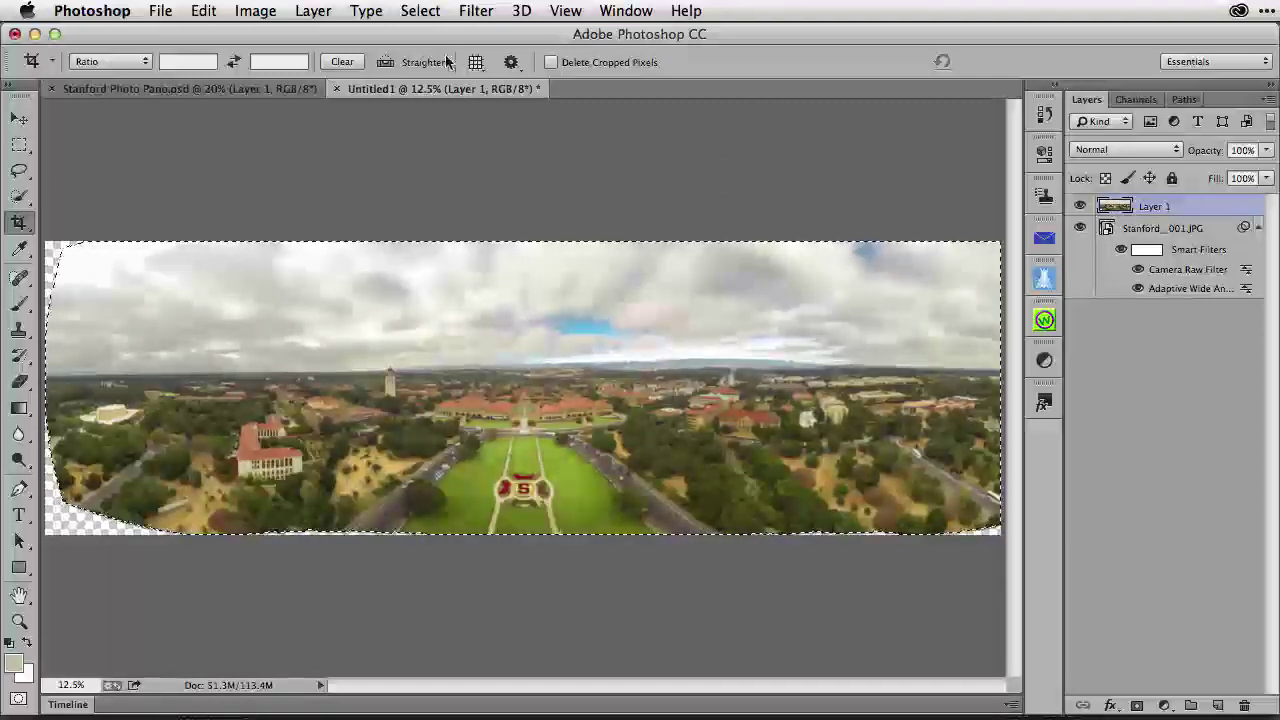
pyautogui.click(421, 10)
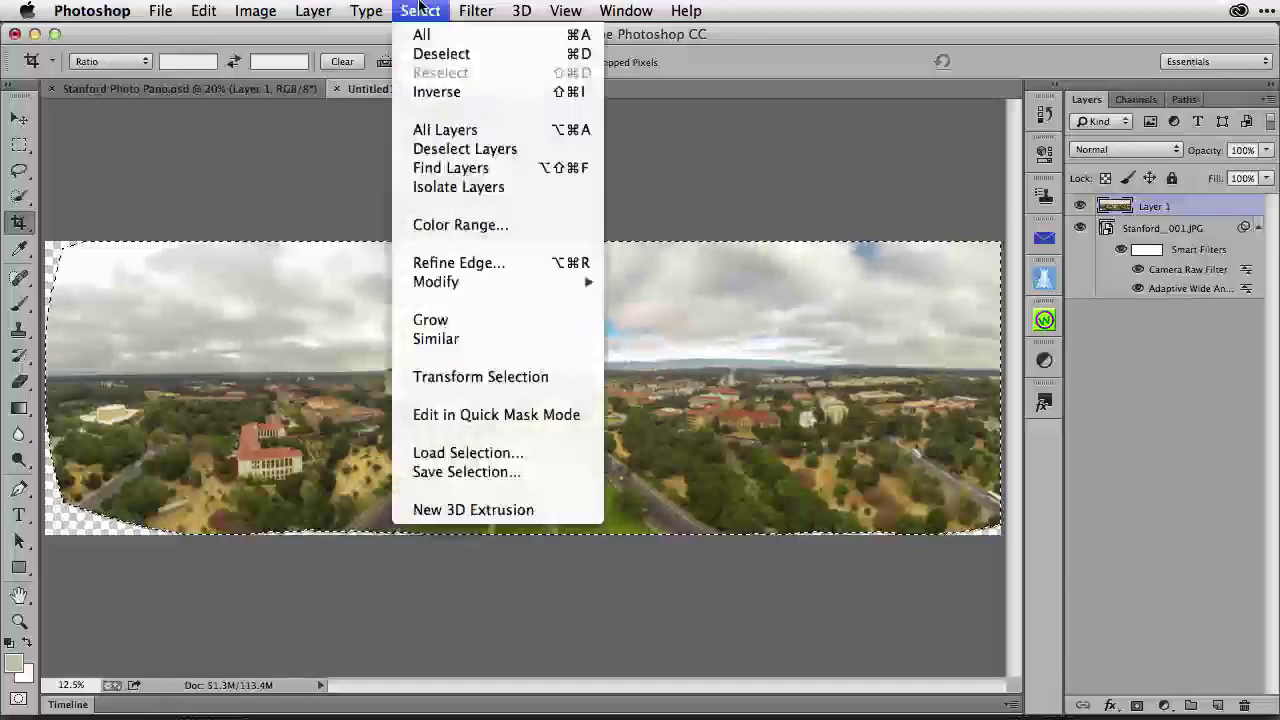
pyautogui.click(444, 91)
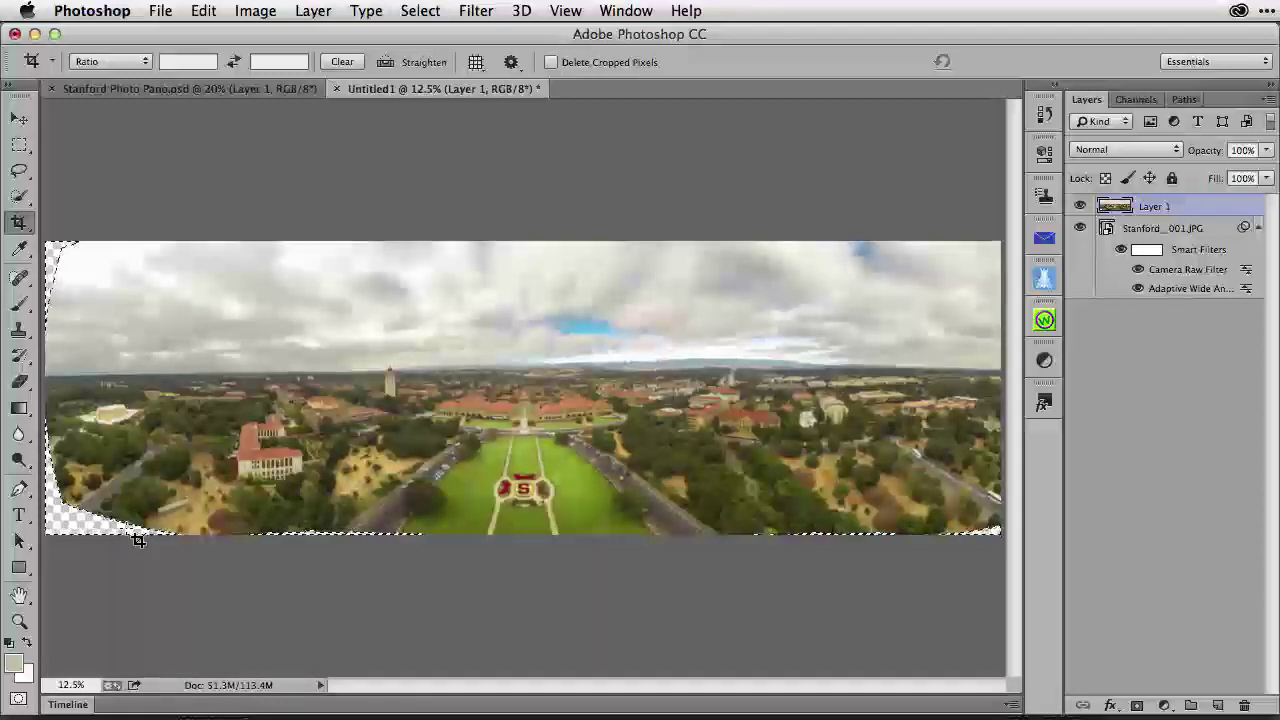
pyautogui.click(420, 10)
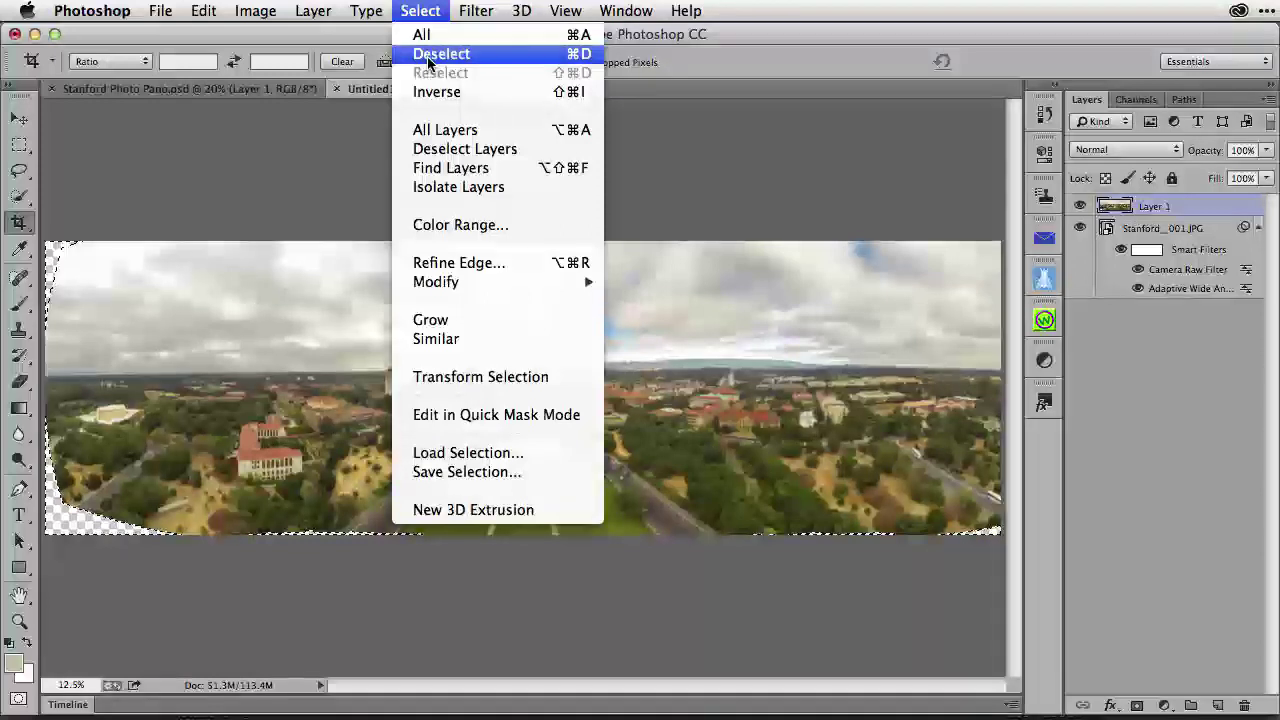
pyautogui.moveTo(497, 285)
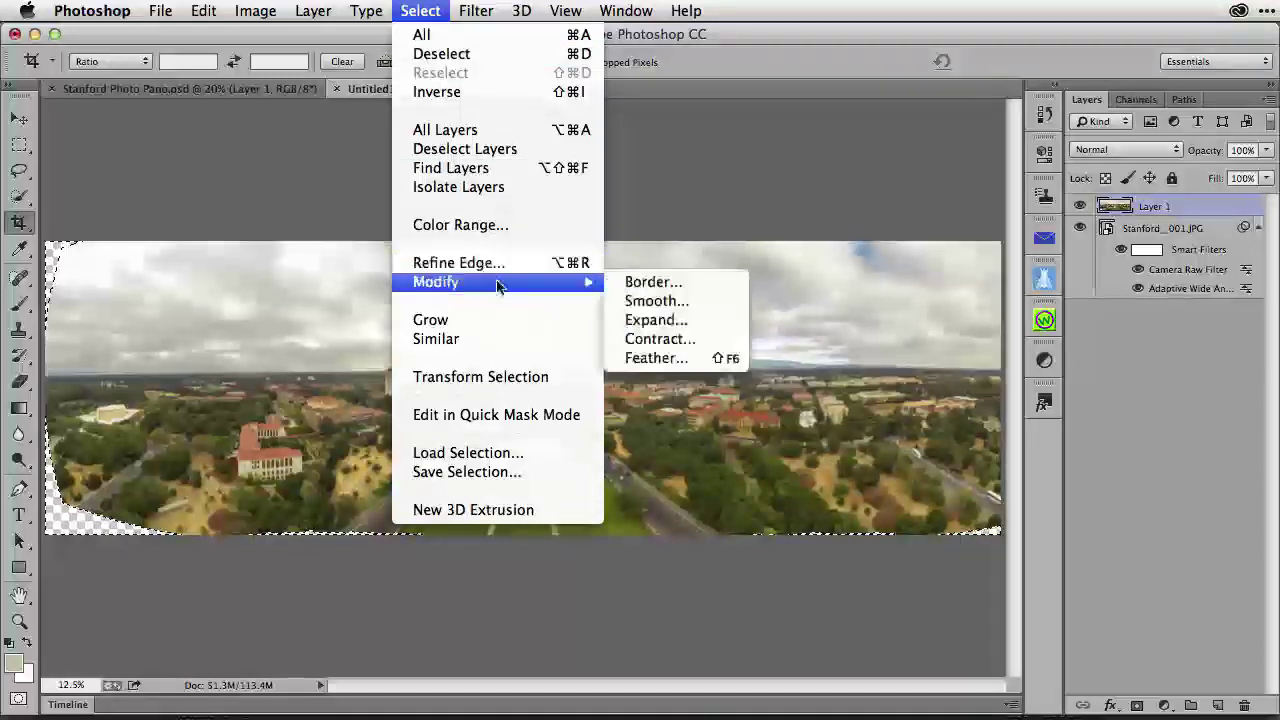
pyautogui.click(679, 327)
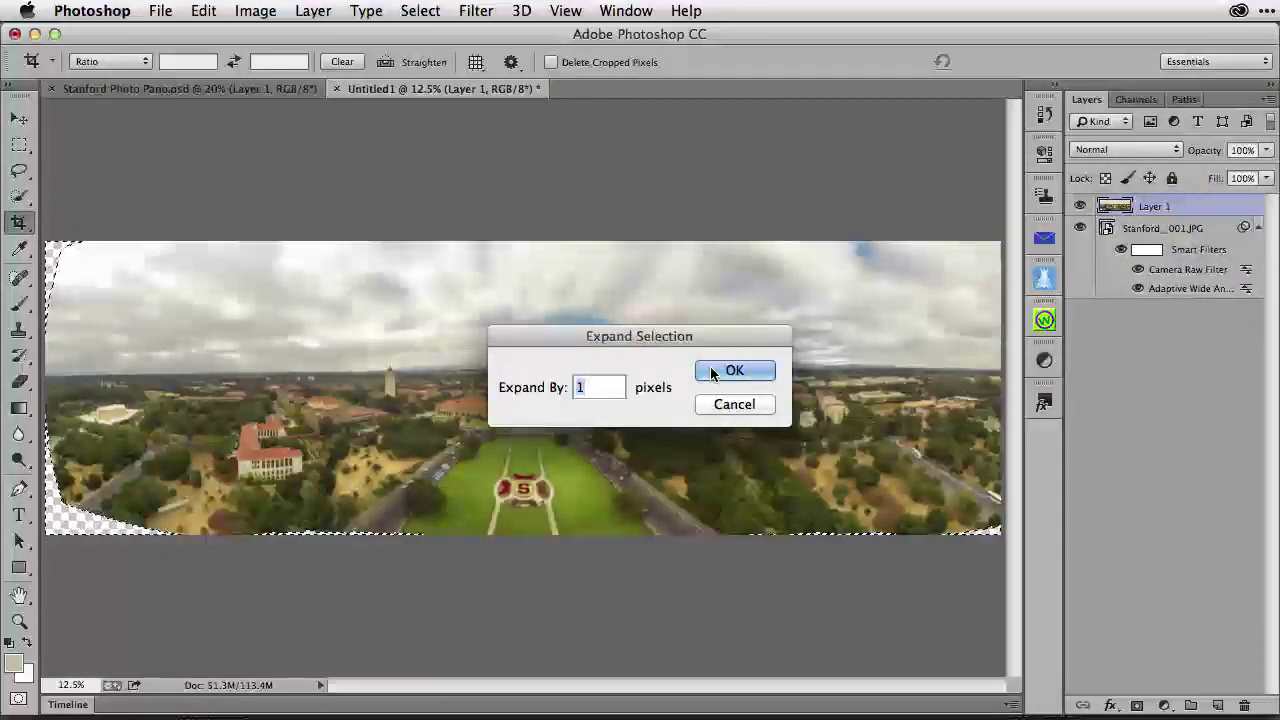
pyautogui.write('5')
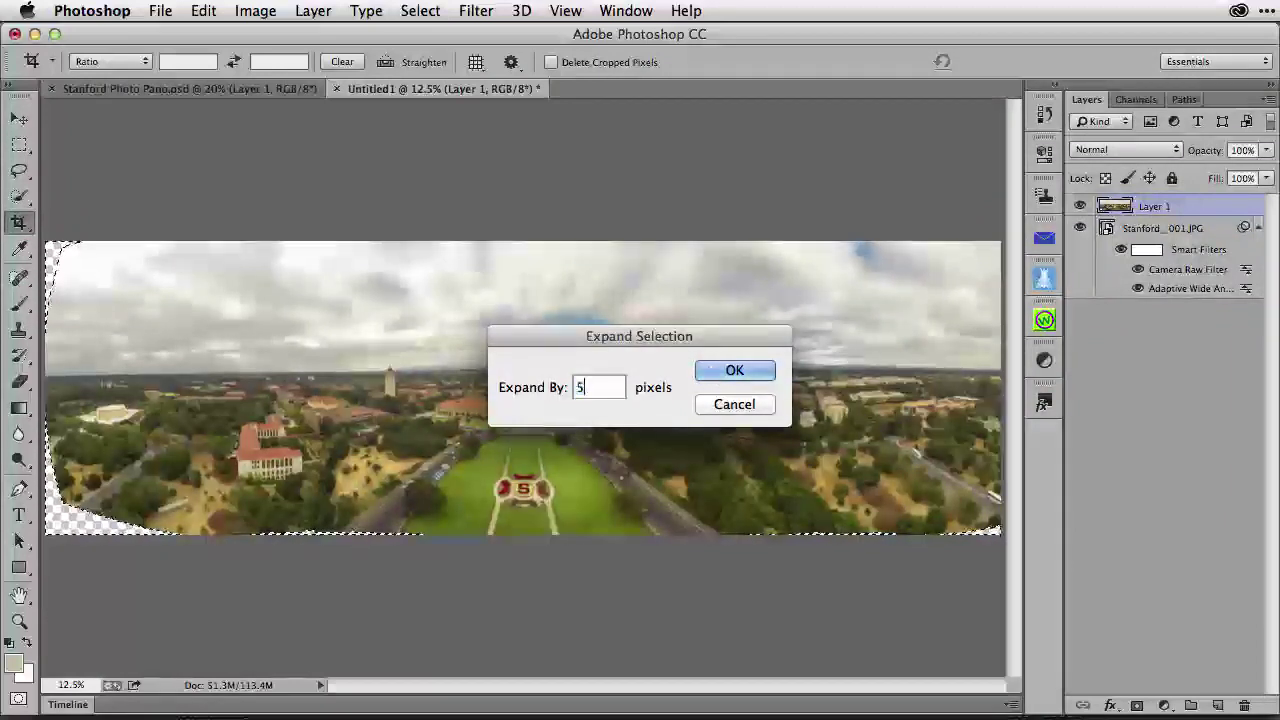
pyautogui.click(729, 371)
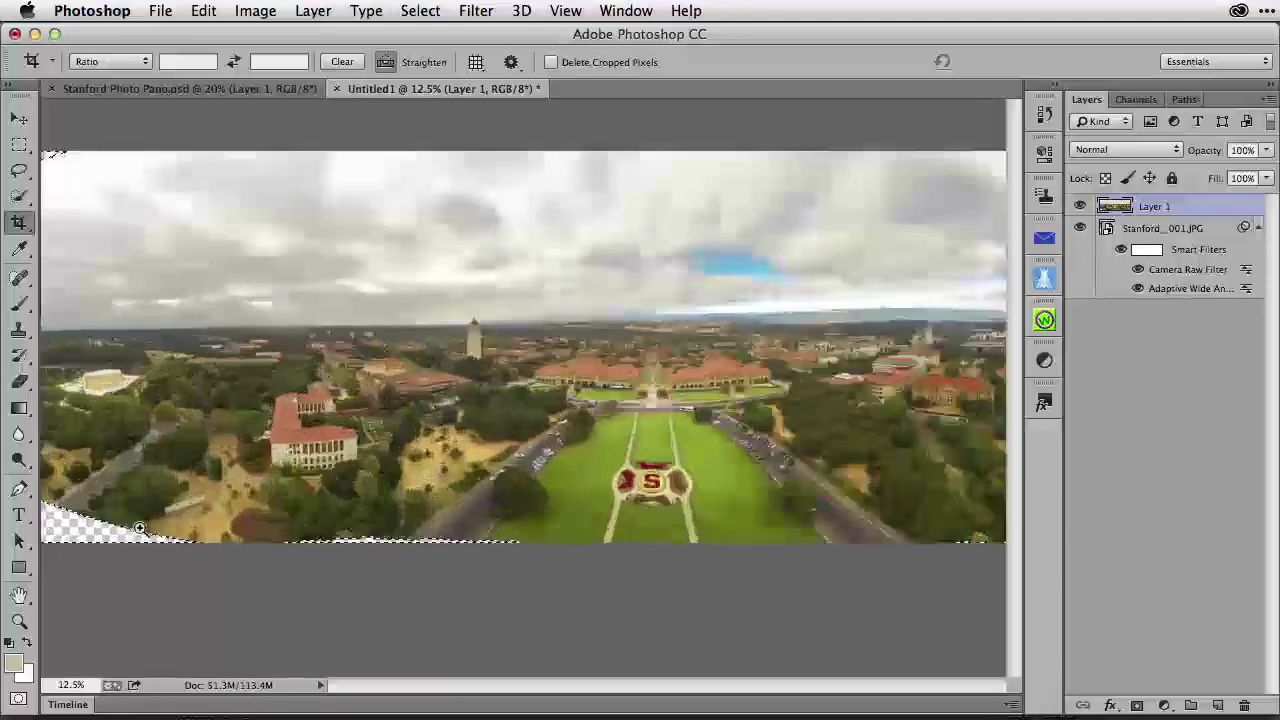
# Fill the selected edge gaps using Content-Aware in the Fill dialog
pyautogui.keyDown('super'); pyautogui.click(127, 536); pyautogui.keyUp('super')
pyautogui.keyDown('super'); pyautogui.click(127, 536); pyautogui.keyUp('super')
pyautogui.keyDown('super'); pyautogui.click(127, 536); pyautogui.keyUp('super')
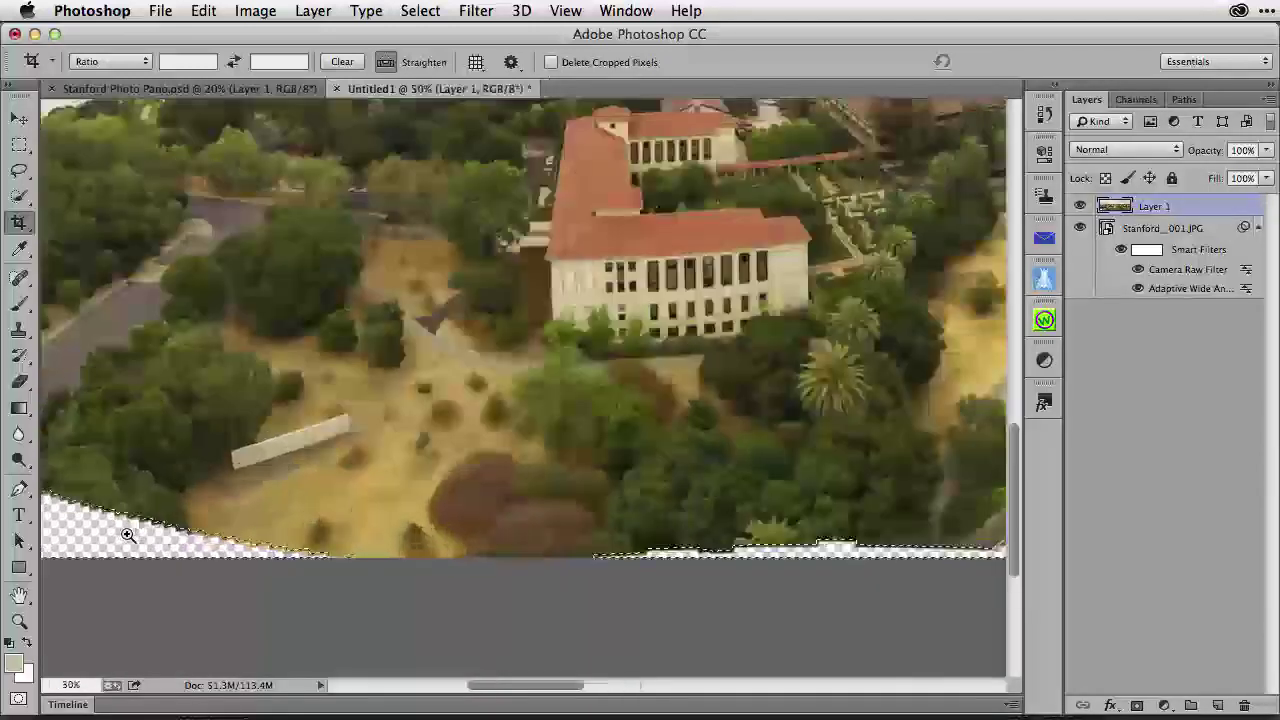
pyautogui.keyDown('super'); pyautogui.click(128, 534); pyautogui.keyUp('super')
pyautogui.keyDown('super'); pyautogui.click(130, 530); pyautogui.keyUp('super')
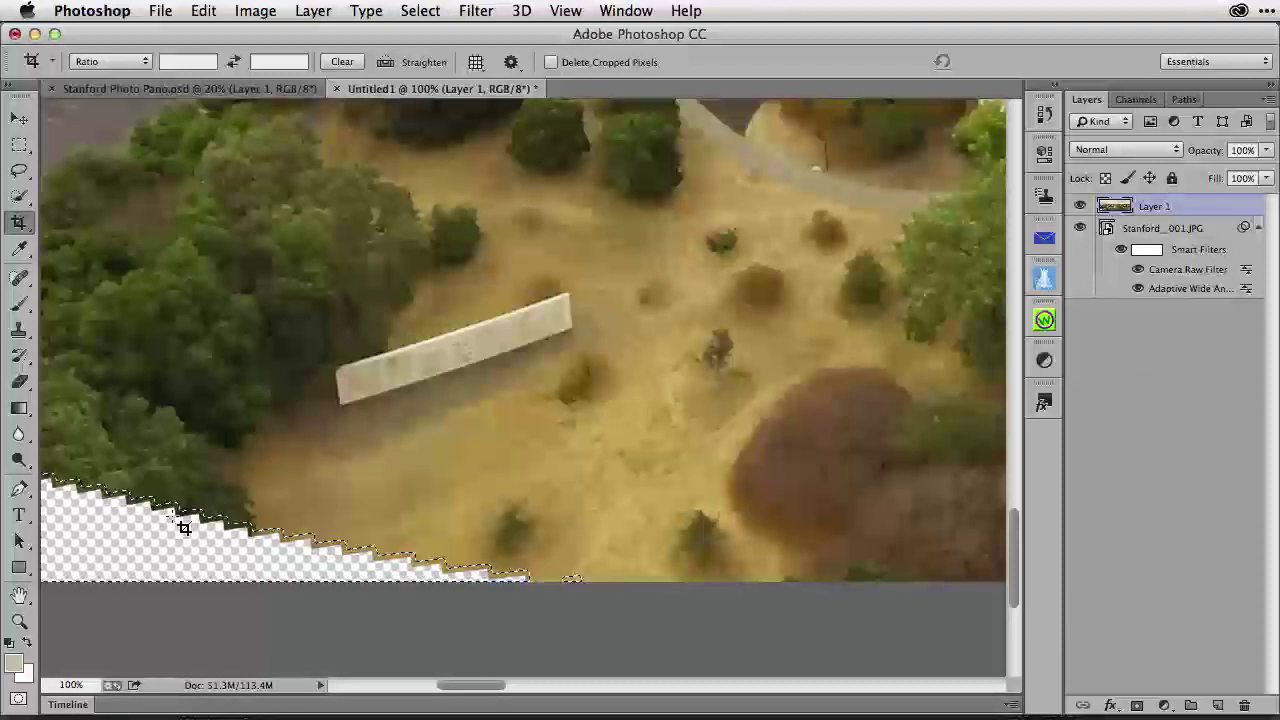
pyautogui.hotkey('shift', 'BackSpace')
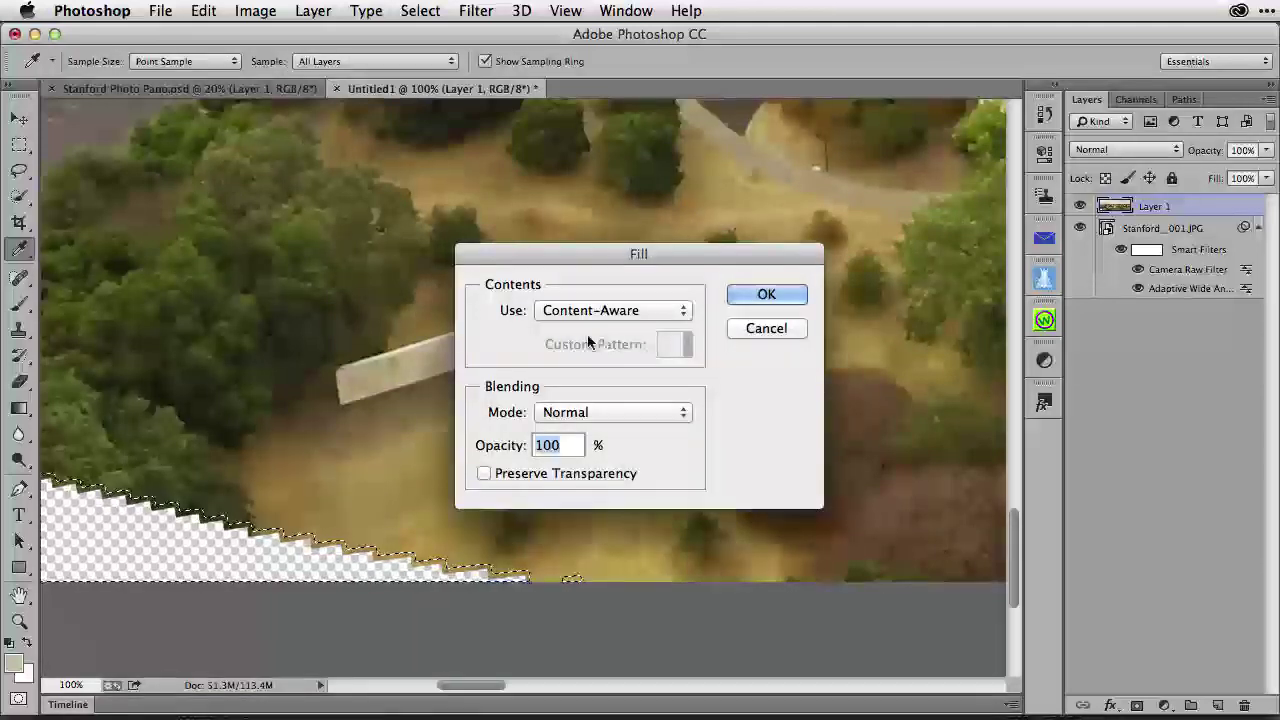
pyautogui.click(618, 311)
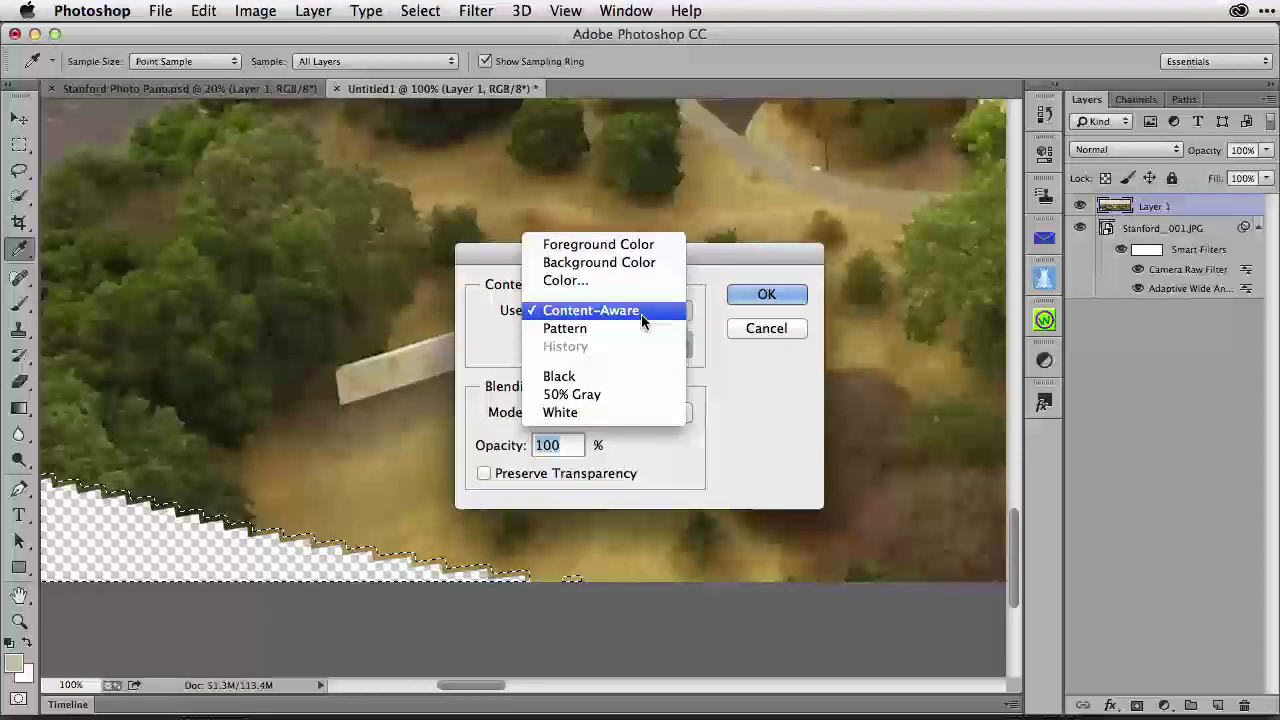
pyautogui.click(642, 313)
pyautogui.click(766, 295)
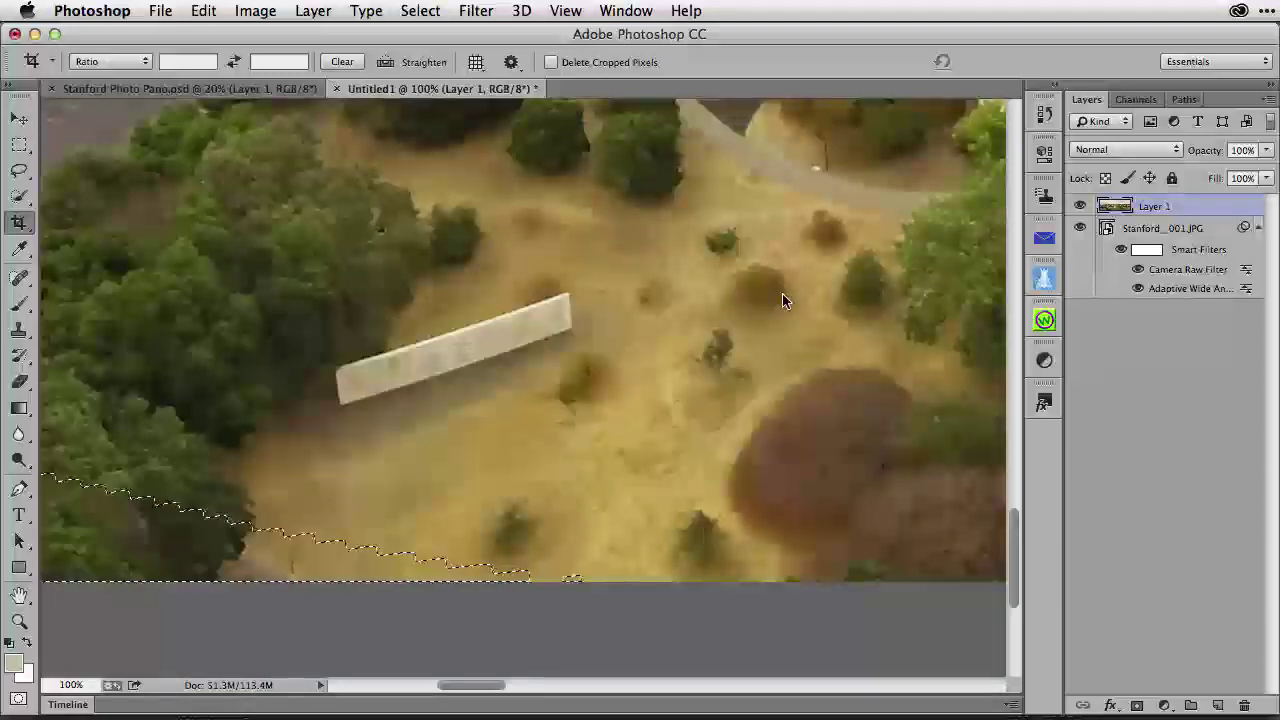
# Zoom out to 12.5% to view the whole filled panorama, then deselect
pyautogui.press('super')
pyautogui.keyDown('alt'); pyautogui.click(300, 481); pyautogui.keyUp('alt')
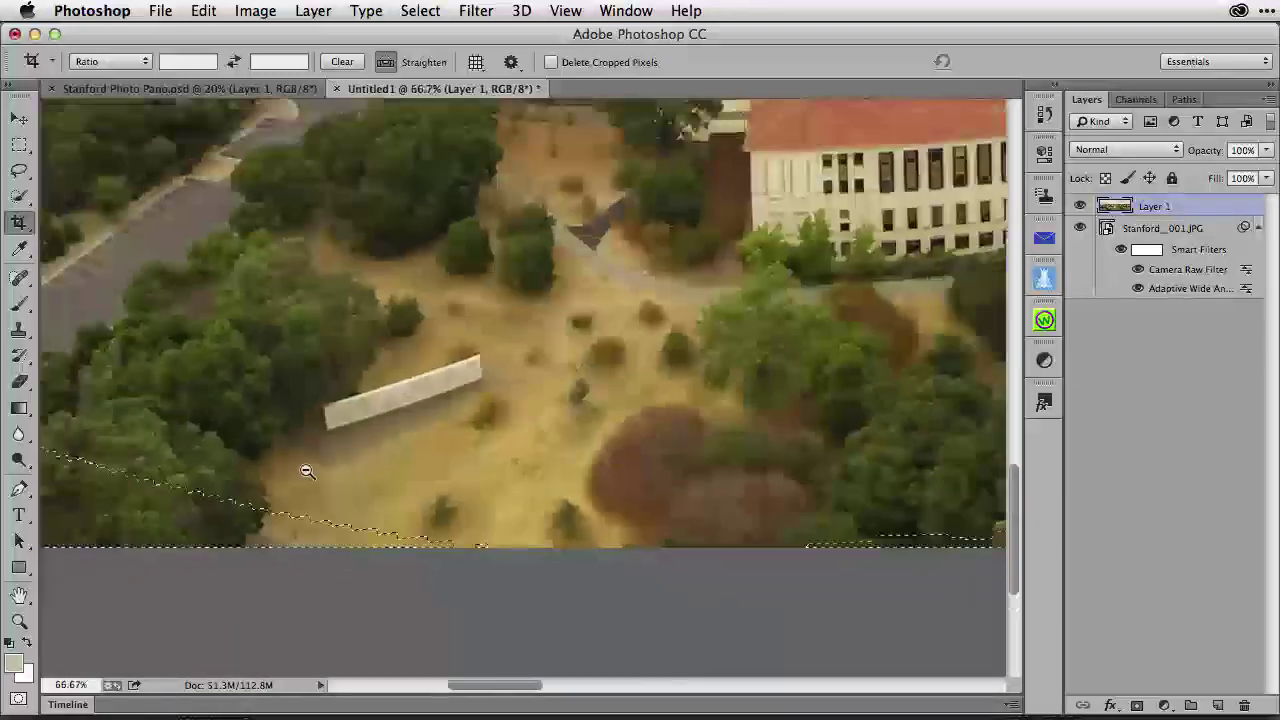
pyautogui.keyDown('alt'); pyautogui.click(300, 468); pyautogui.keyUp('alt')
pyautogui.keyDown('alt'); pyautogui.click(302, 468); pyautogui.keyUp('alt')
pyautogui.keyDown('alt'); pyautogui.click(306, 471); pyautogui.keyUp('alt')
pyautogui.keyDown('alt'); pyautogui.click(306, 472); pyautogui.keyUp('alt')
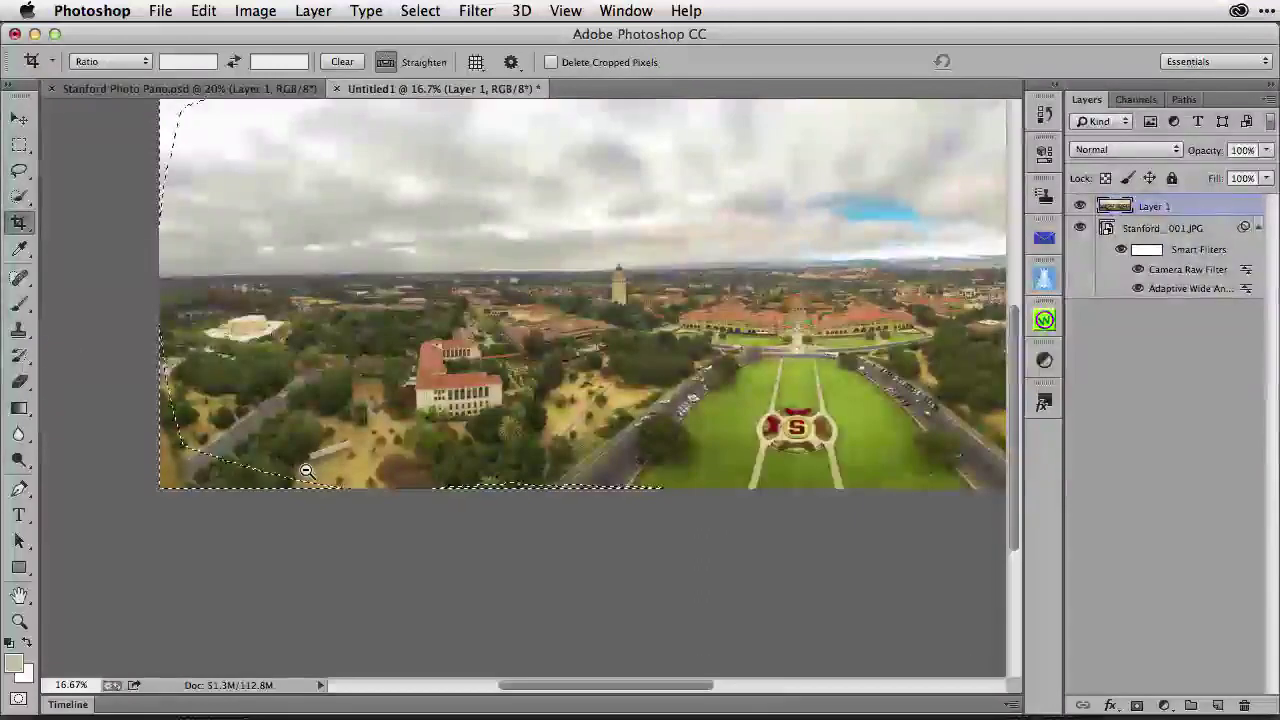
pyautogui.keyDown('alt'); pyautogui.click(311, 476); pyautogui.keyUp('alt')
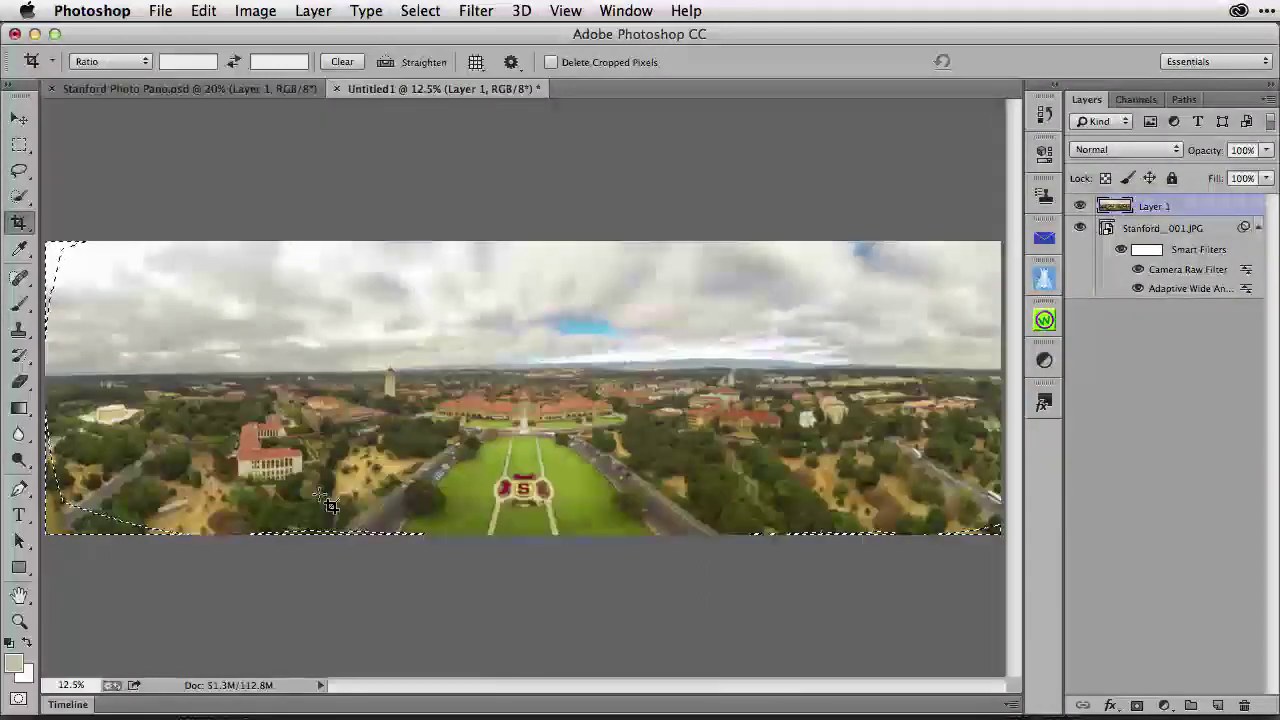
pyautogui.press('super')
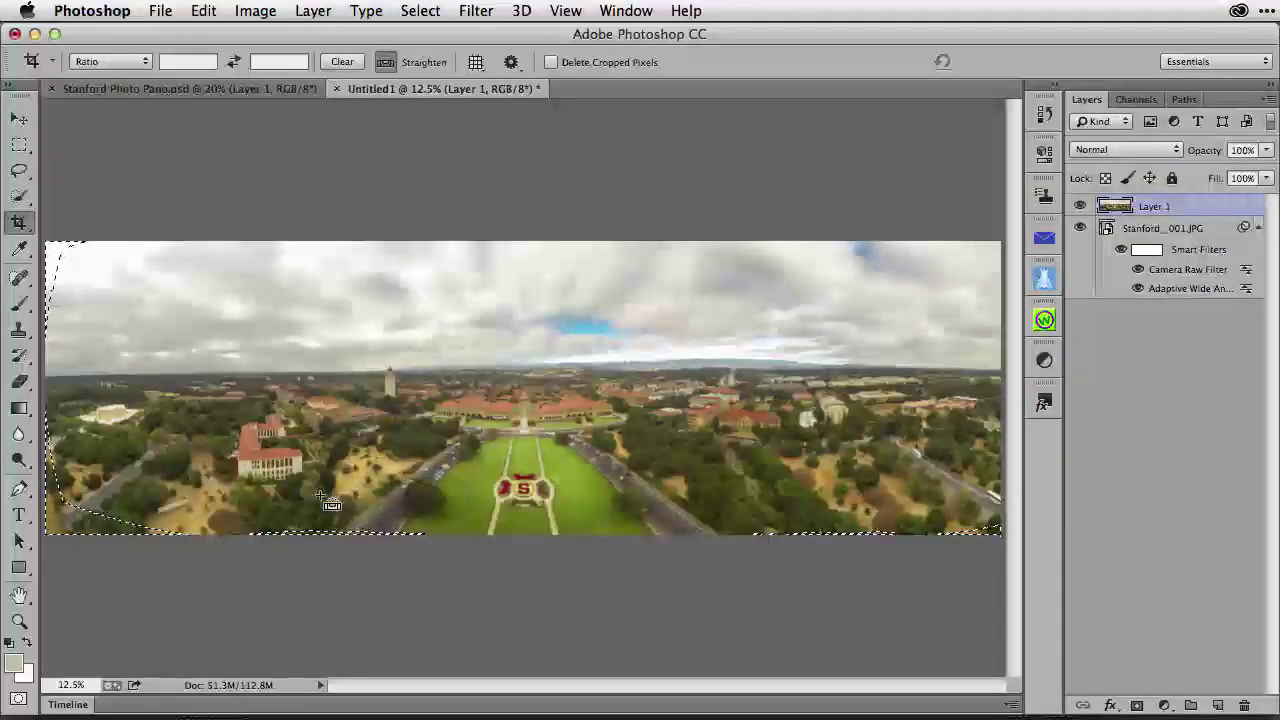
pyautogui.press('super+d')
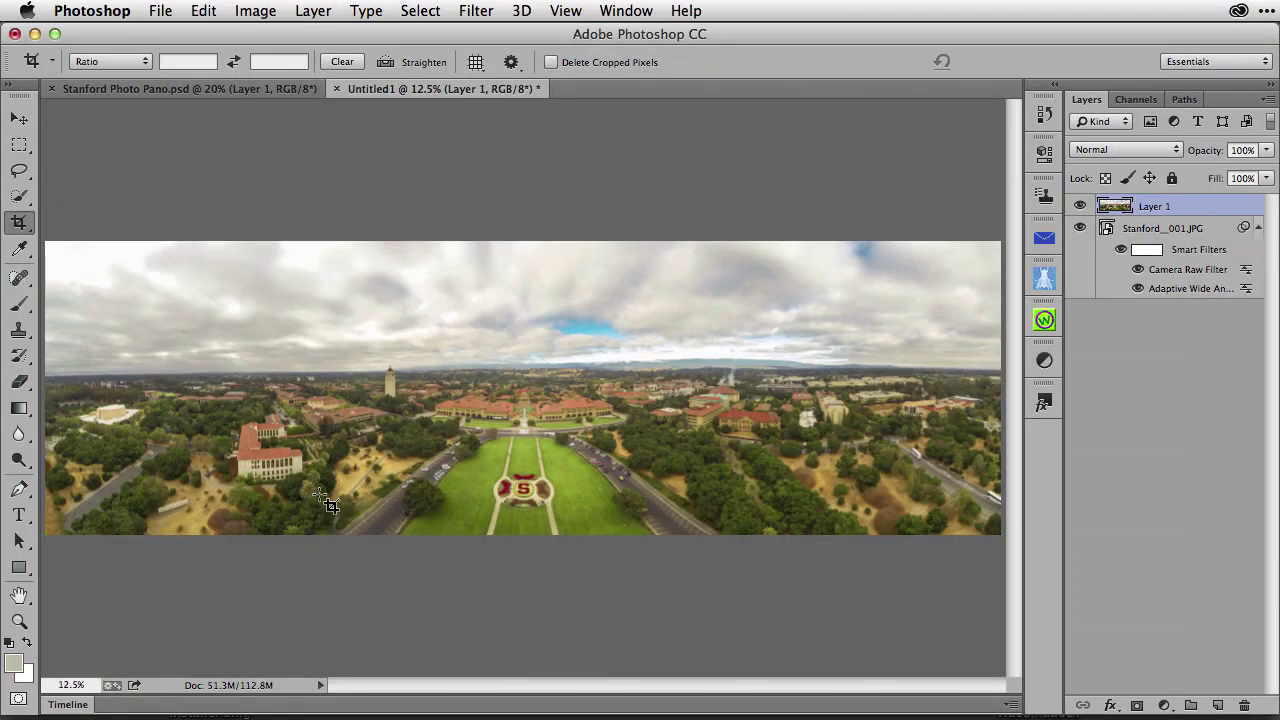